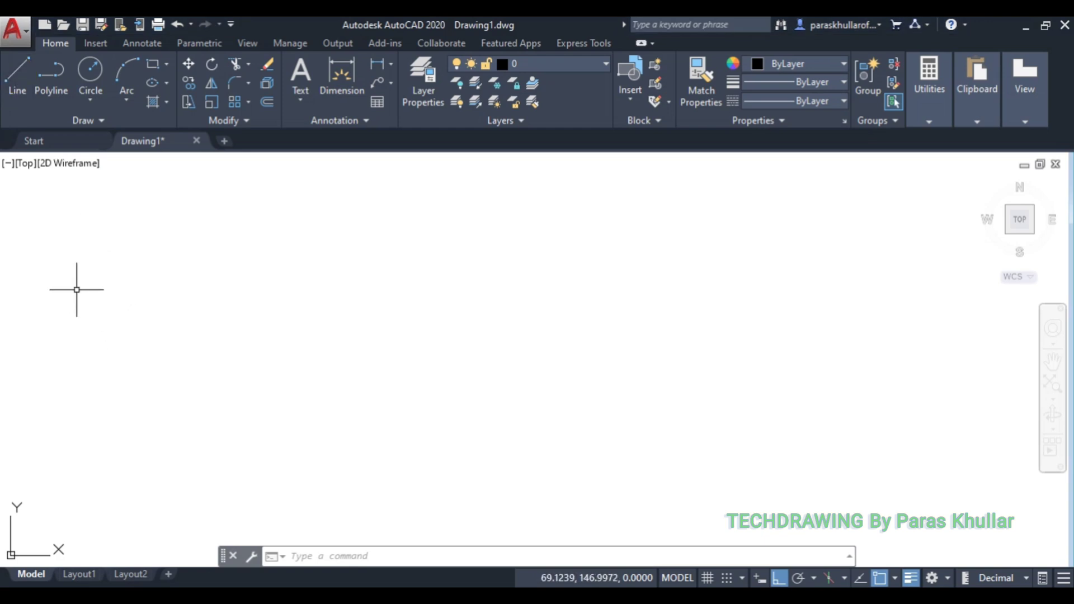
# Draw an 80-unit horizontal XY reference line
pyautogui.click(94, 288)
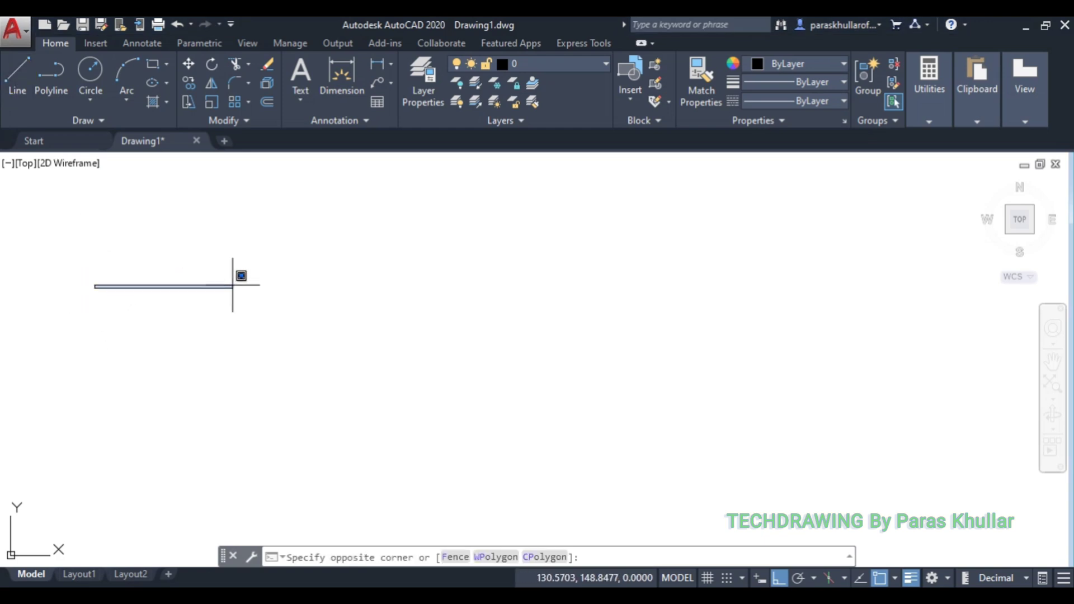
pyautogui.click(243, 286)
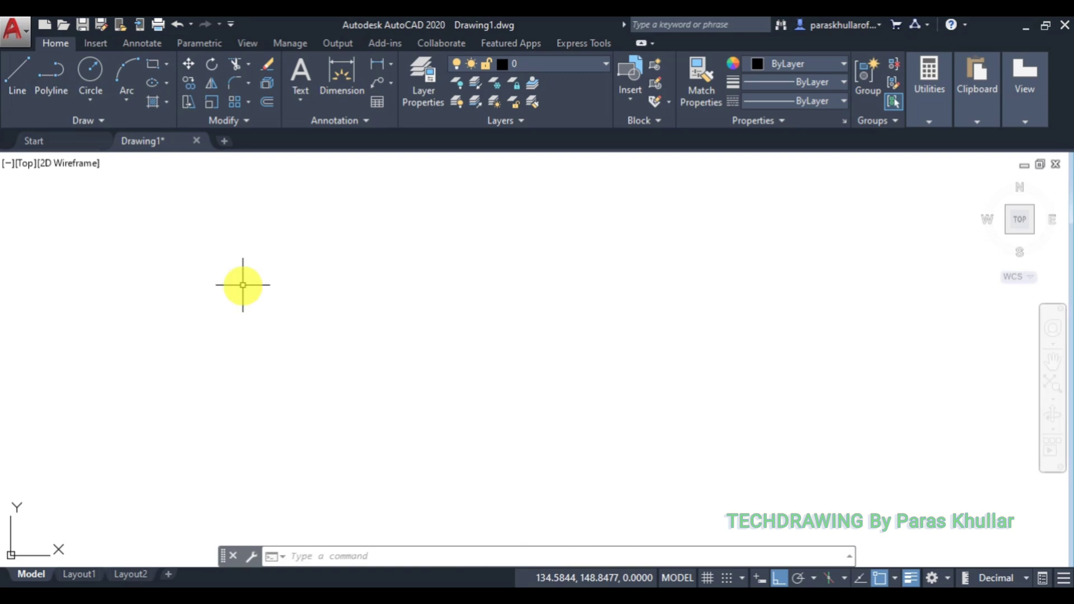
pyautogui.click(19, 75)
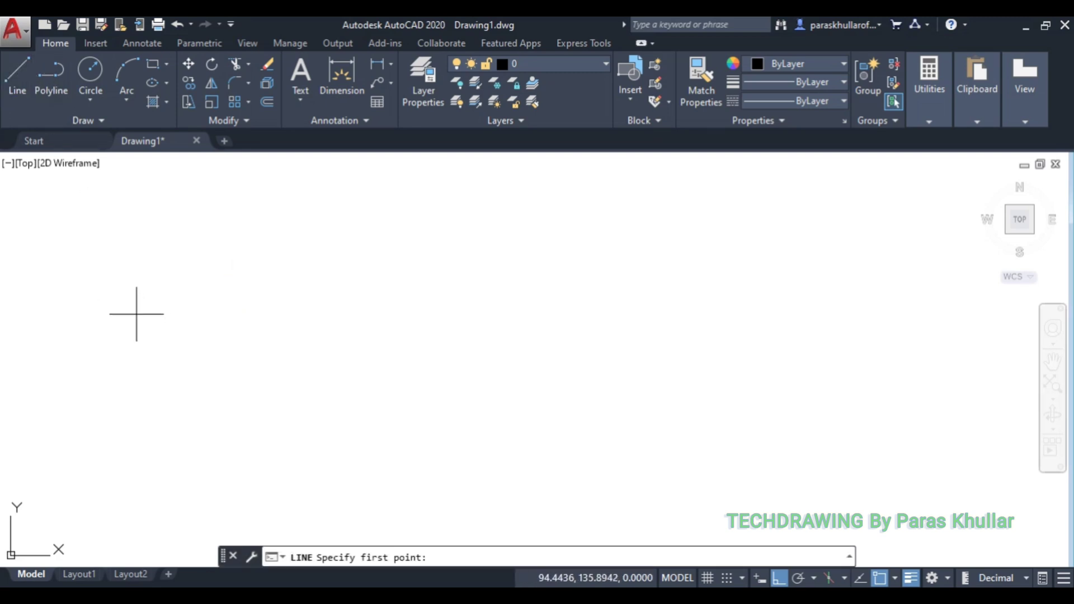
pyautogui.click(168, 315)
pyautogui.write('80')
pyautogui.press('Return')
pyautogui.rightClick(417, 235)
pyautogui.click(429, 245)
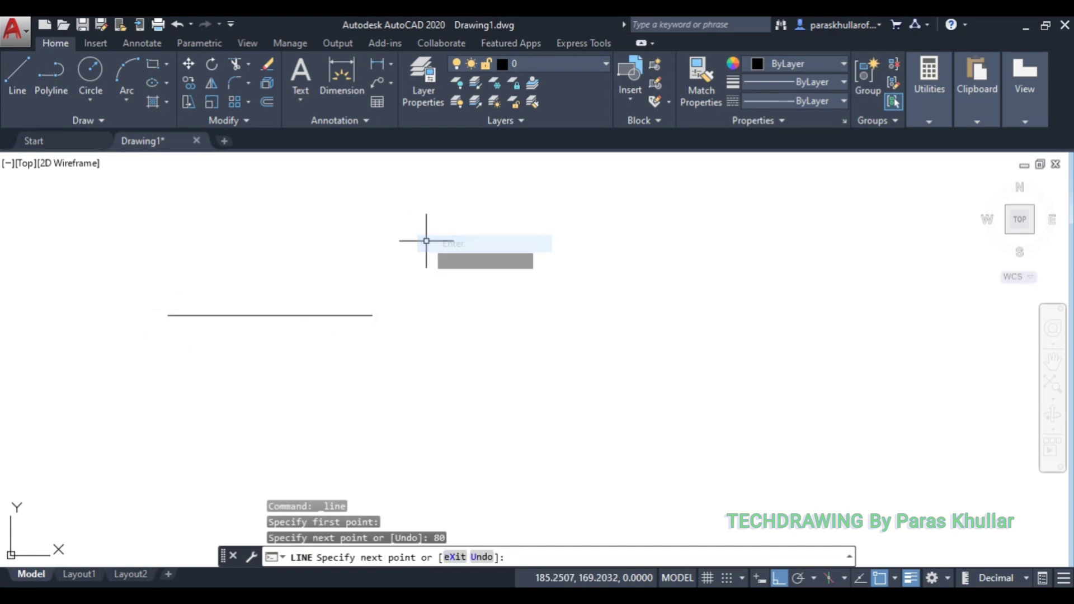
# Set the 80-unit line's lineweight to 0.50 mm
pyautogui.click(324, 315)
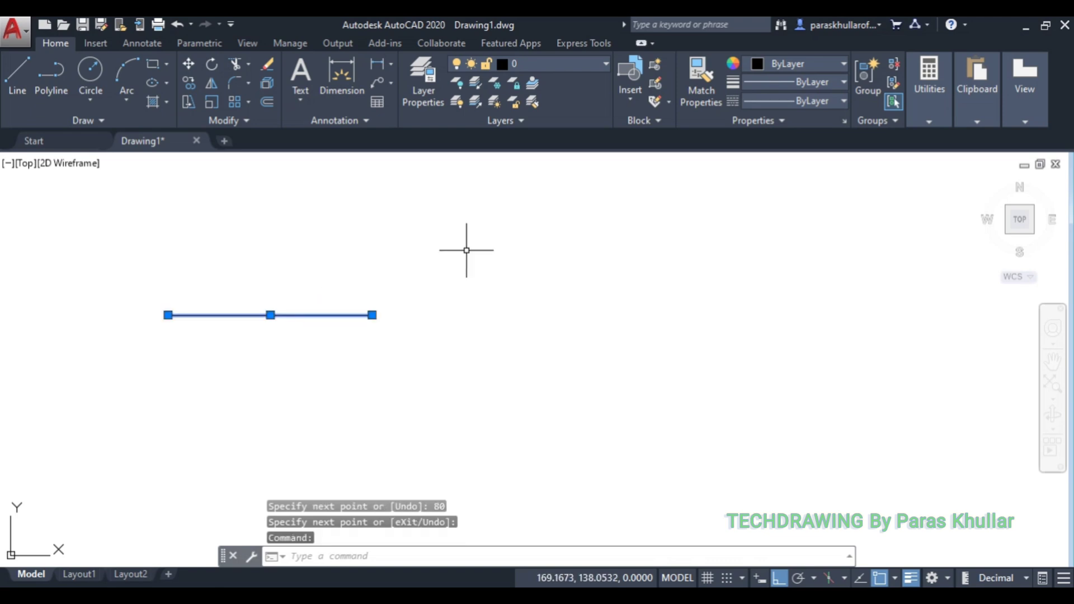
pyautogui.click(763, 84)
pyautogui.scroll(-4, 790, 193)
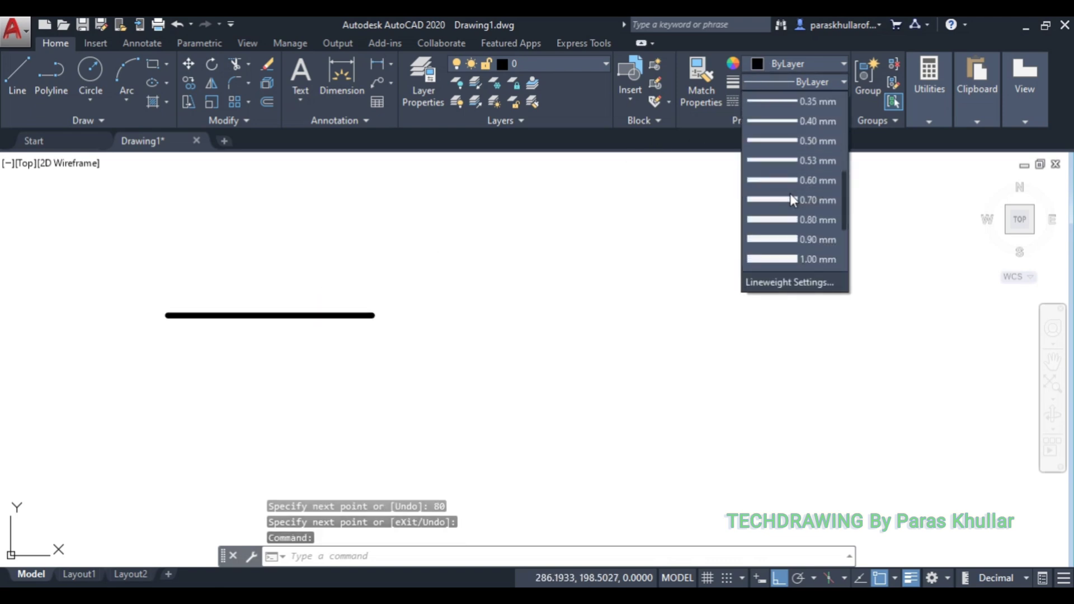
pyautogui.click(803, 136)
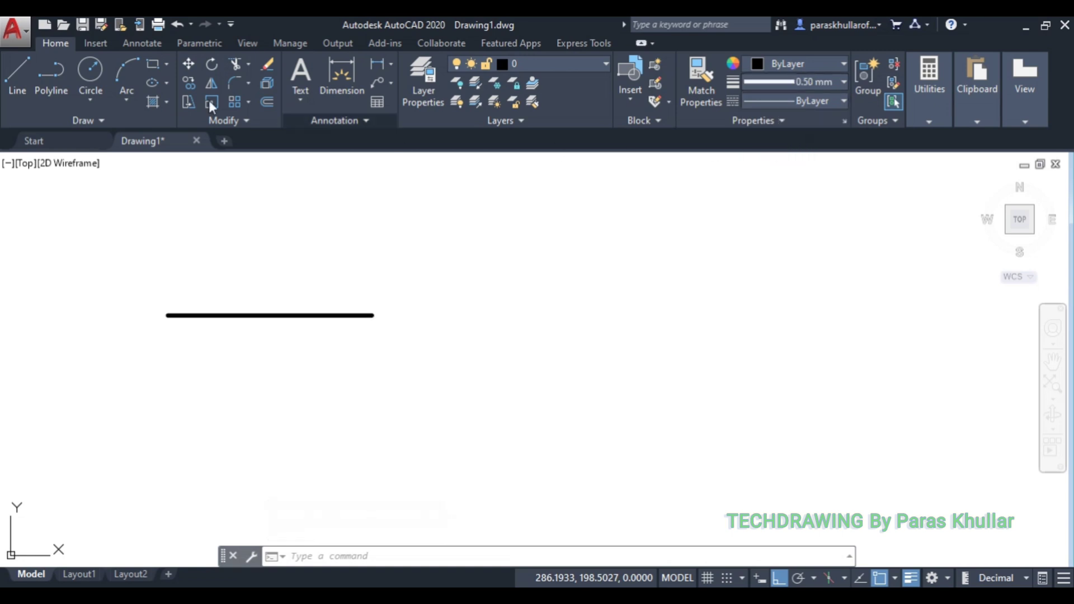
# Draw a vertical line crossing the XY line, 20 units above and 40 below
pyautogui.click(16, 68)
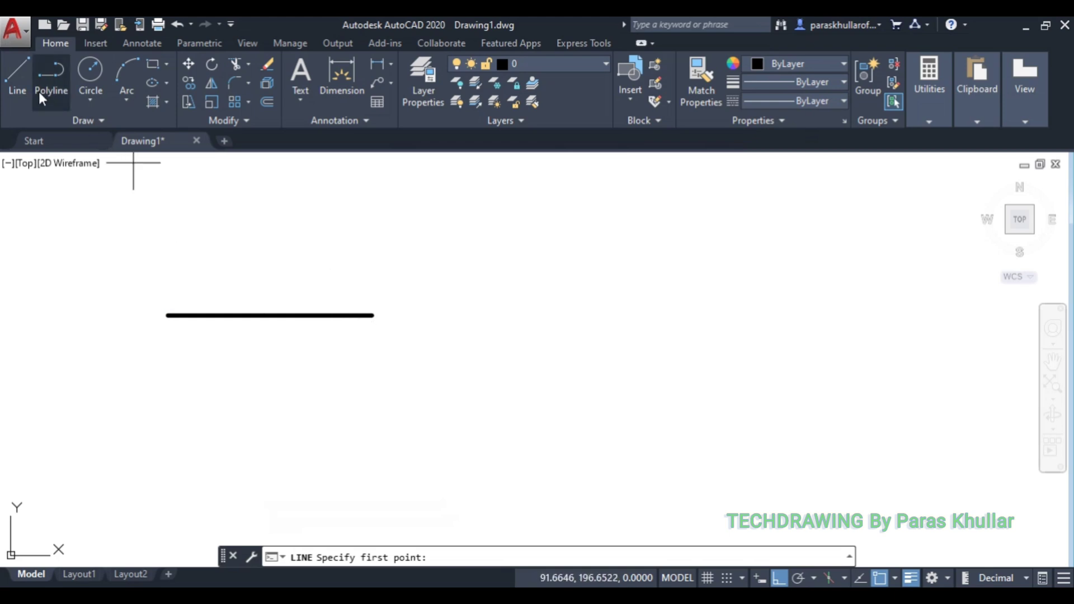
pyautogui.click(25, 72)
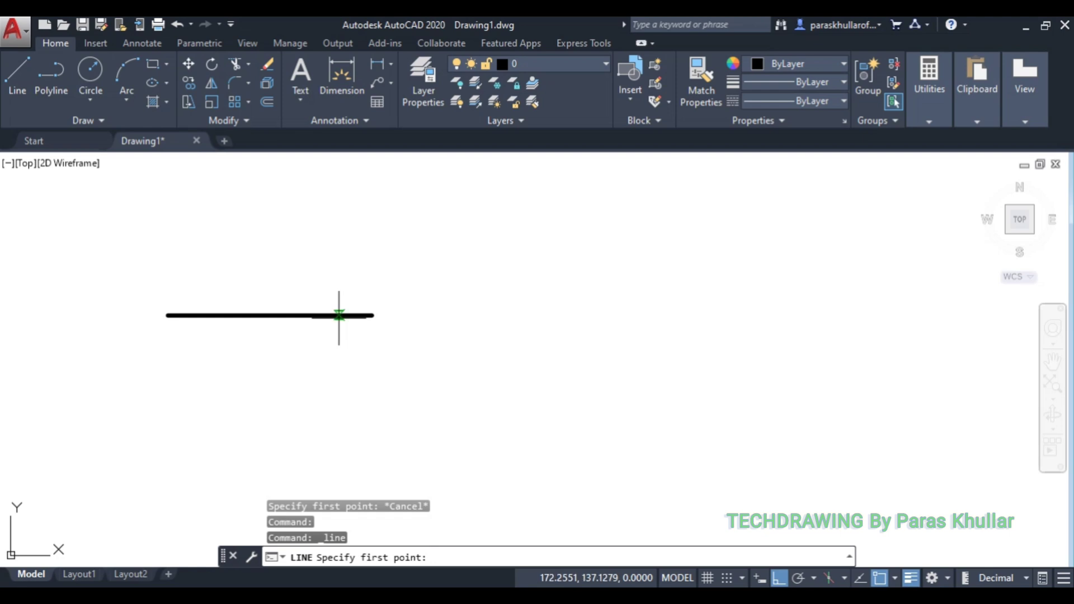
pyautogui.click(340, 315)
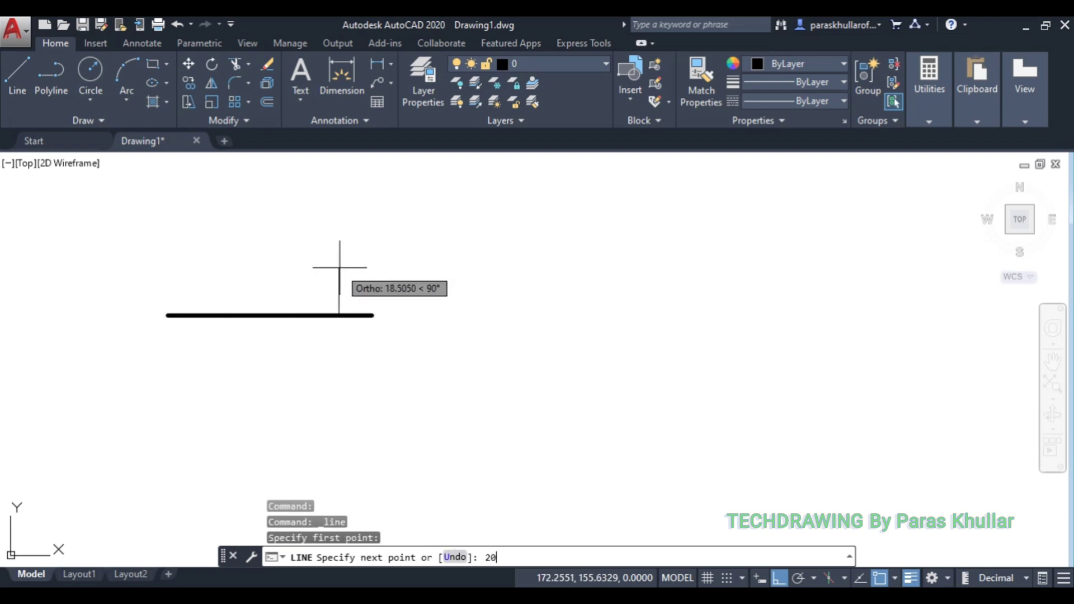
pyautogui.press('Return')
pyautogui.rightClick(401, 250)
pyautogui.click(425, 259)
pyautogui.rightClick(446, 223)
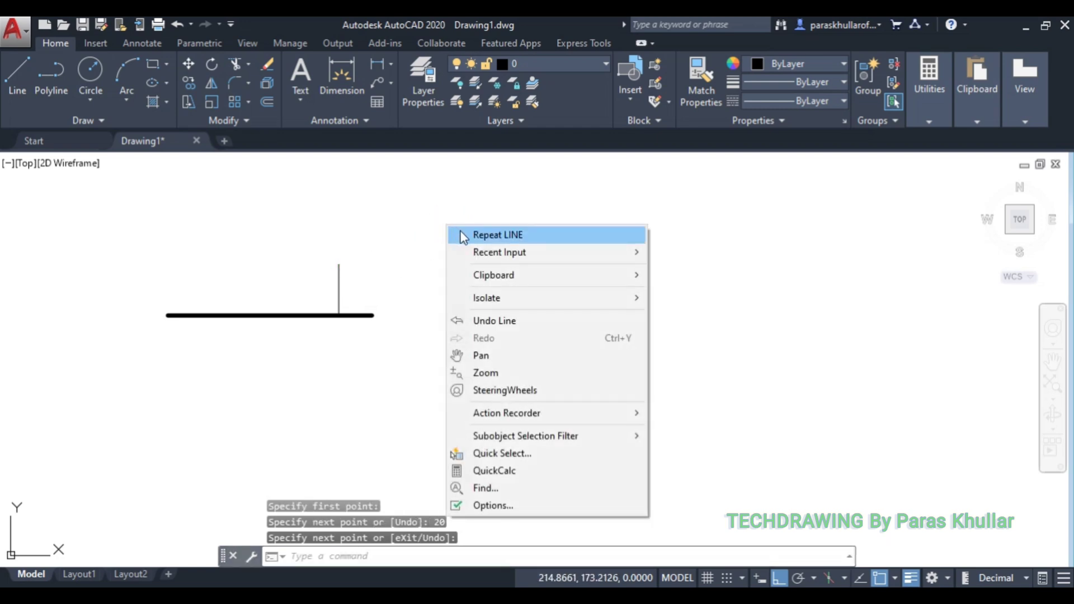
pyautogui.click(462, 234)
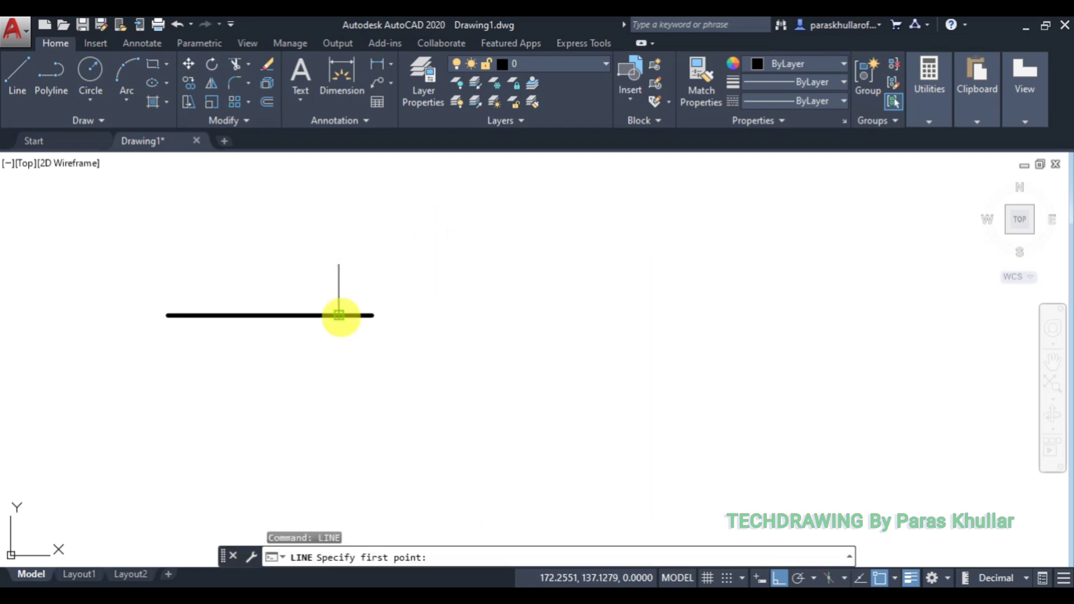
pyautogui.click(342, 314)
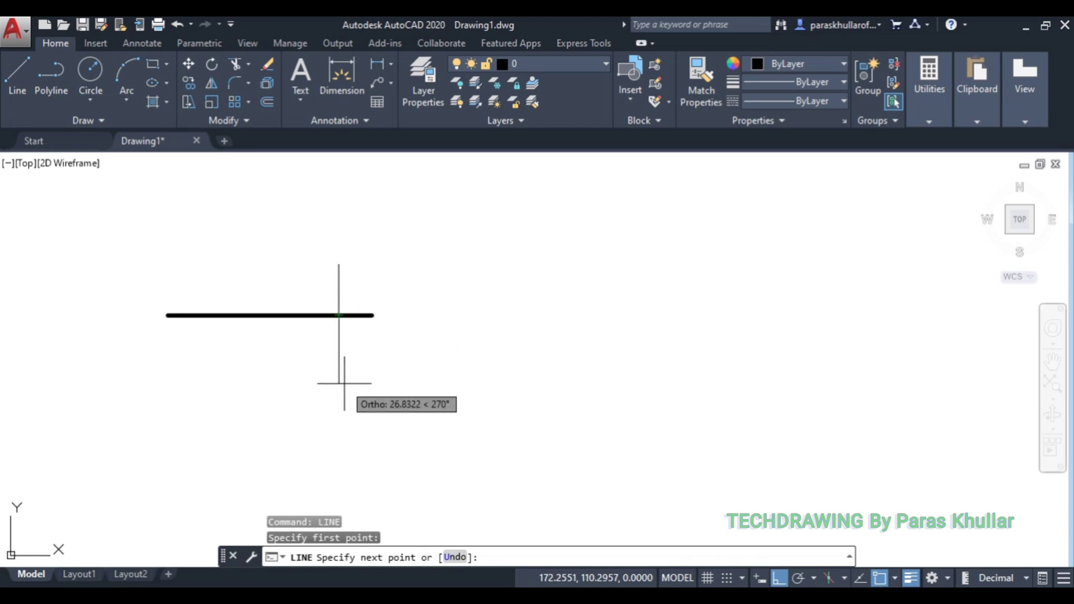
pyautogui.write('40')
pyautogui.press('Return')
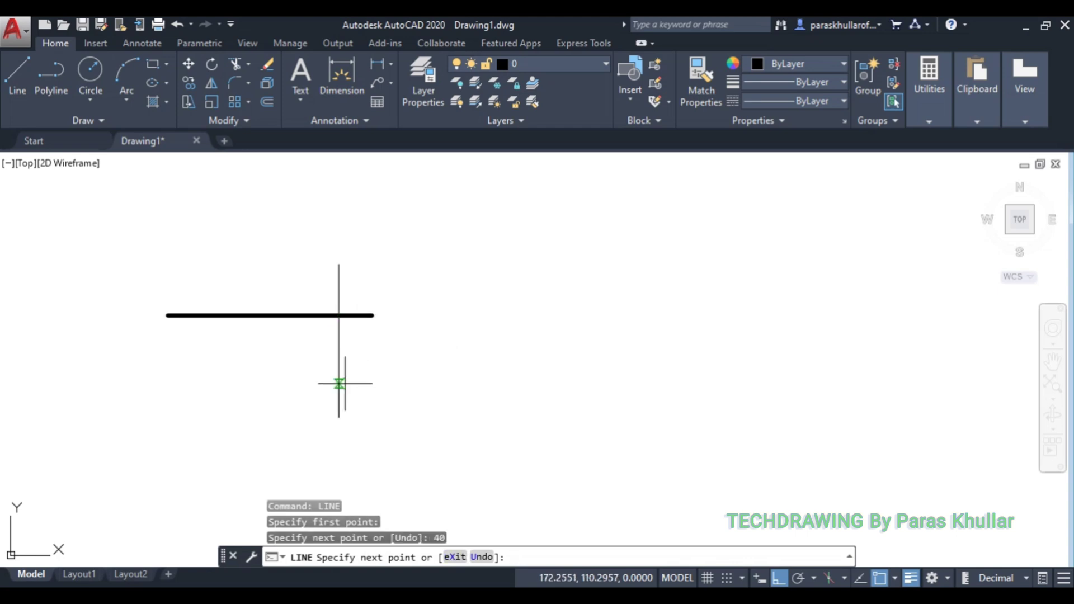
pyautogui.press('Escape')
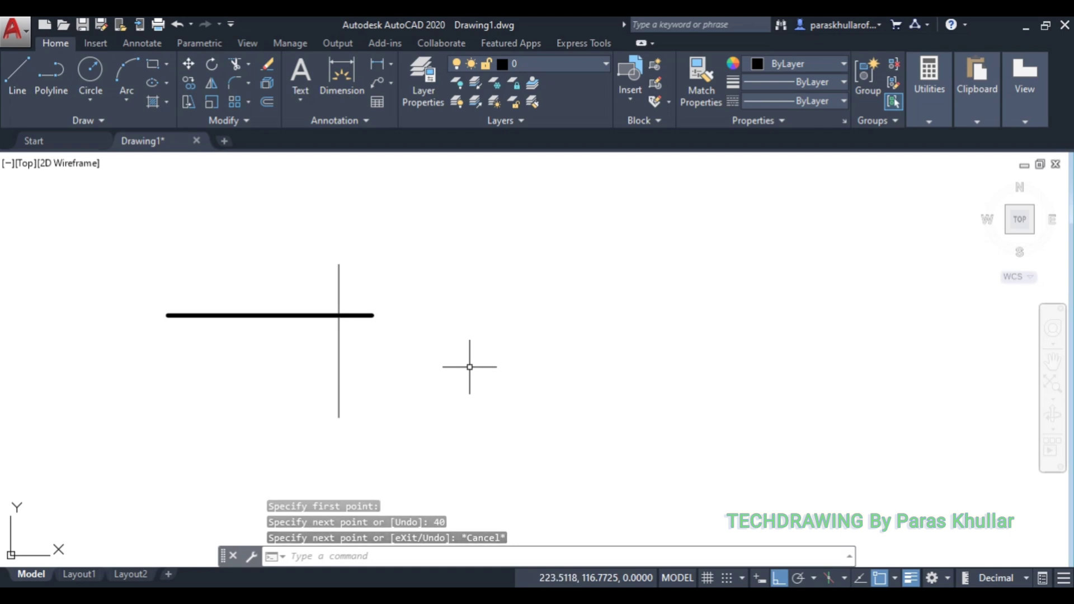
# Draw a 60-unit horizontal line leftward from the vertical line's top end
pyautogui.click(9, 78)
pyautogui.click(338, 263)
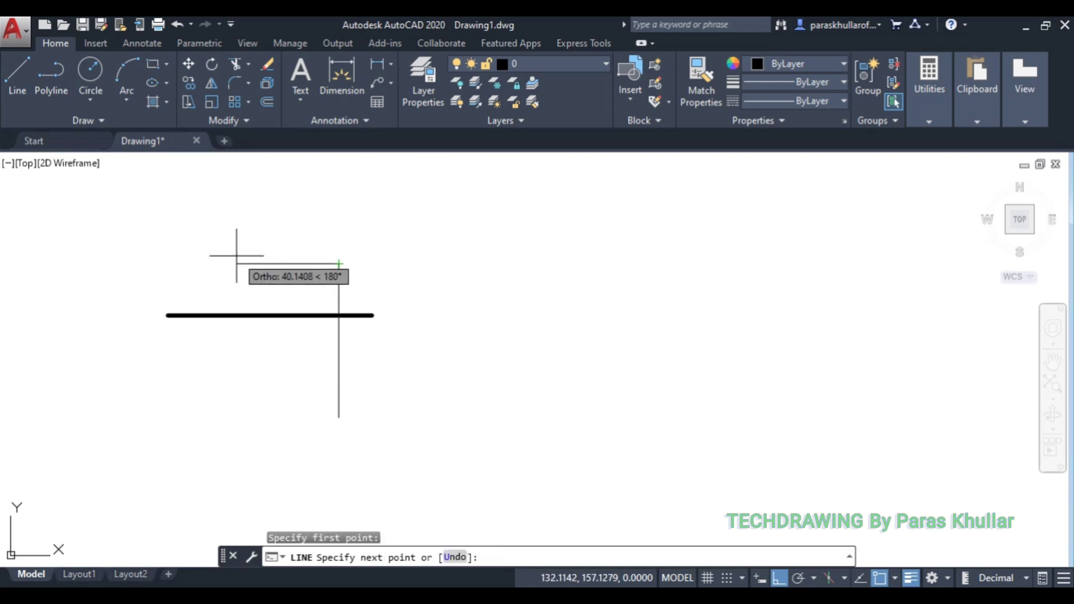
pyautogui.press('Return')
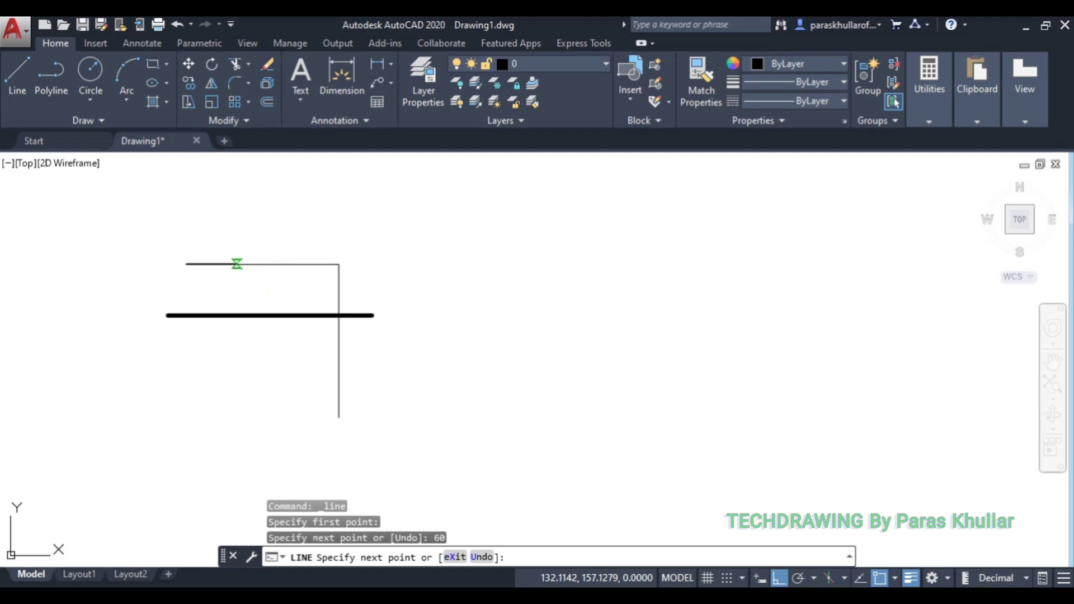
pyautogui.rightClick(173, 228)
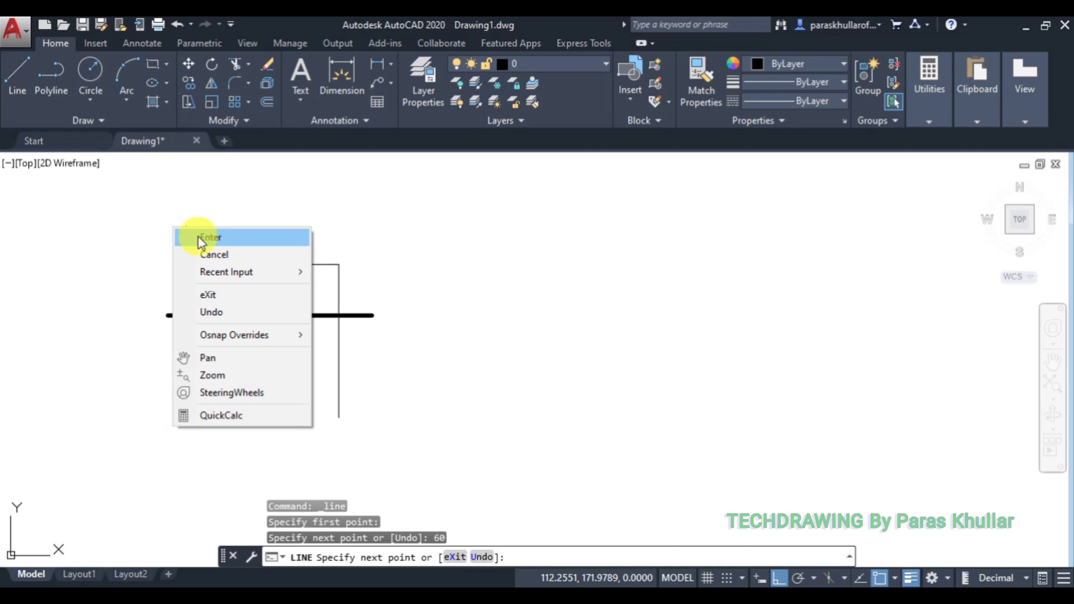
pyautogui.click(201, 238)
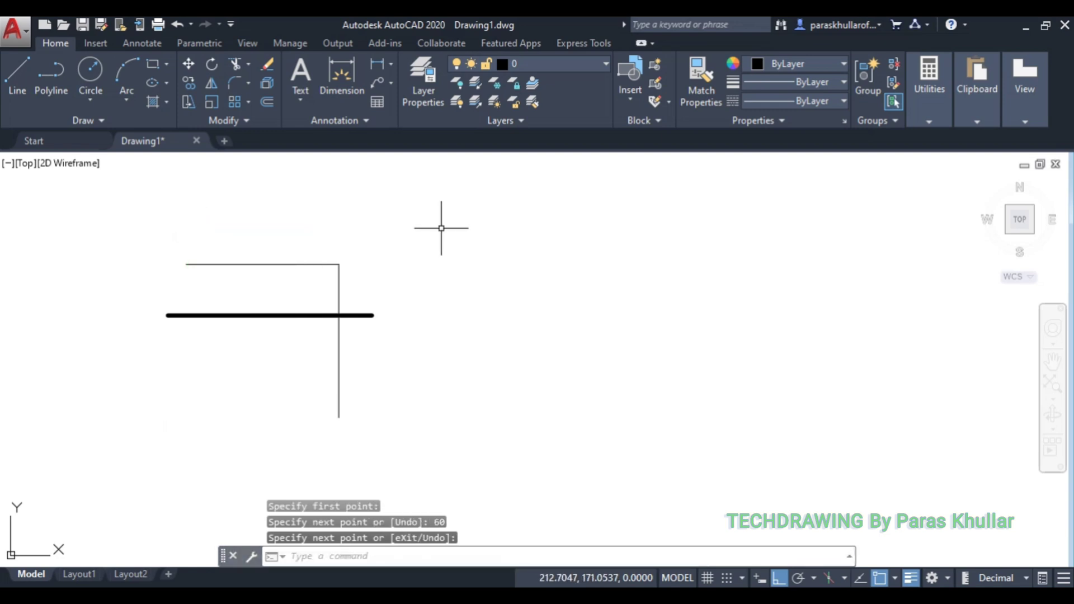
# Set the 60-unit top line's lineweight to 1.00 mm
pyautogui.click(274, 264)
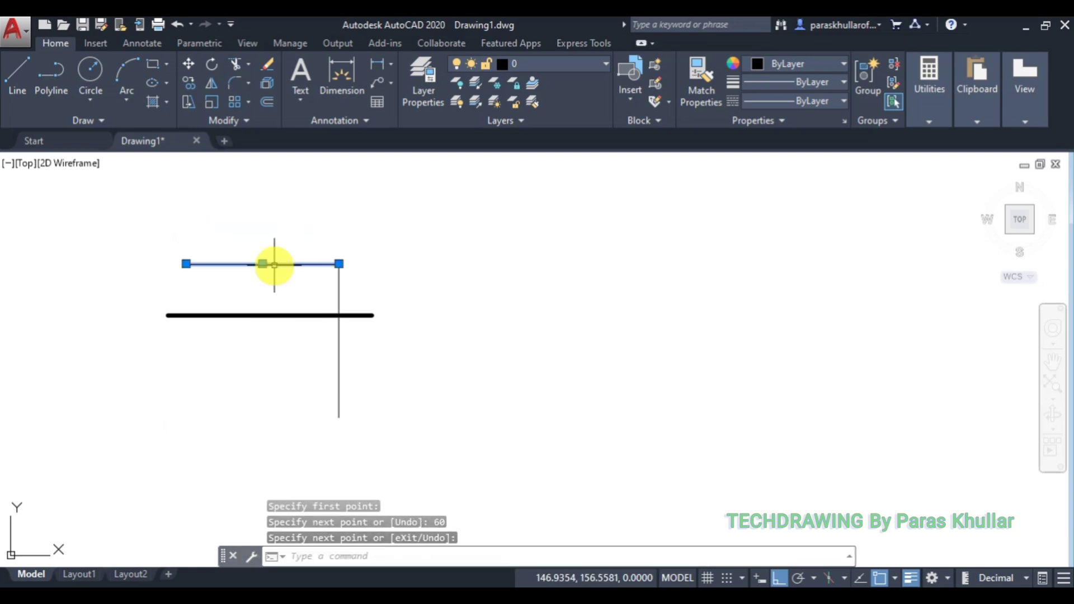
pyautogui.click(768, 81)
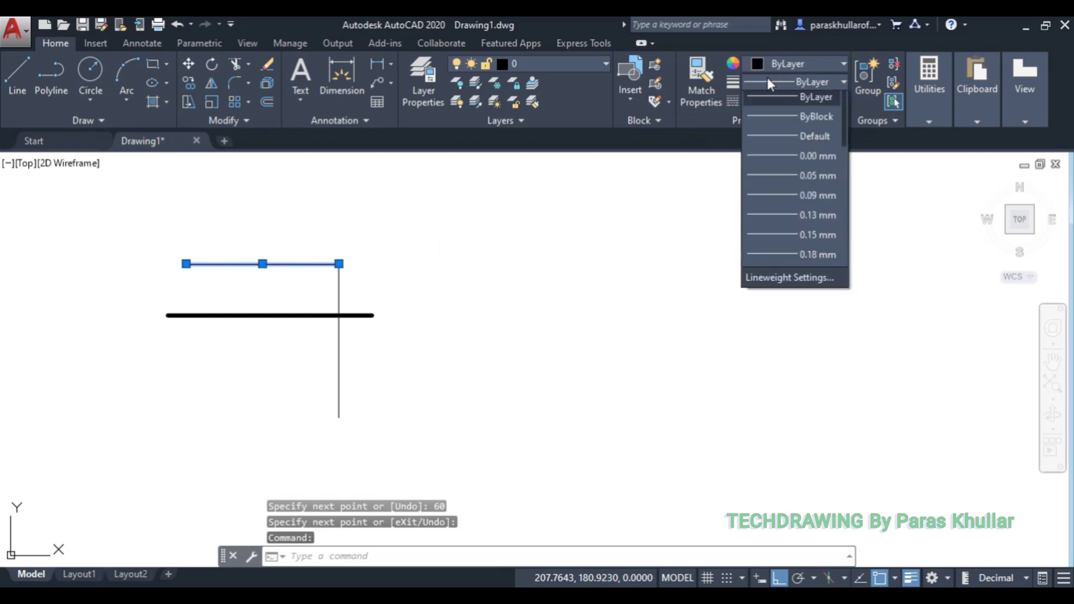
pyautogui.scroll(-4, 807, 198)
pyautogui.scroll(-1, 807, 198)
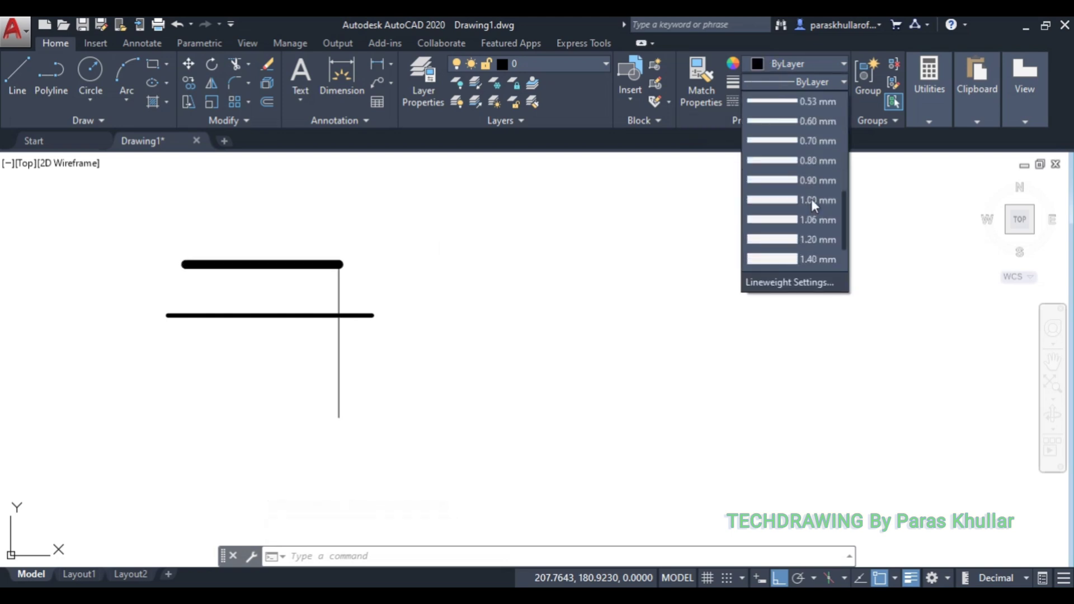
pyautogui.click(812, 201)
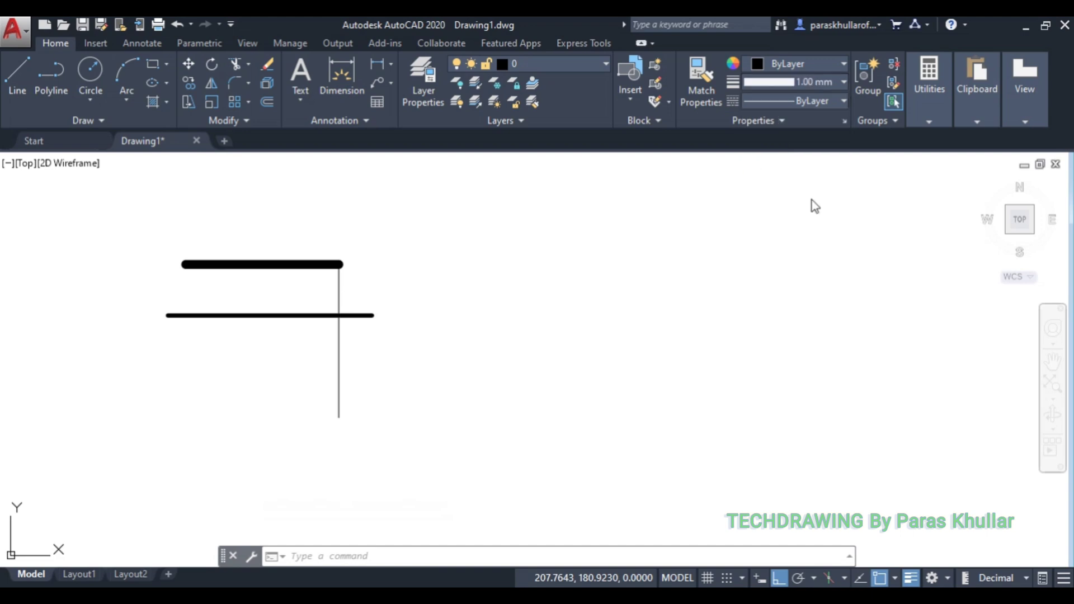
pyautogui.press('Escape')
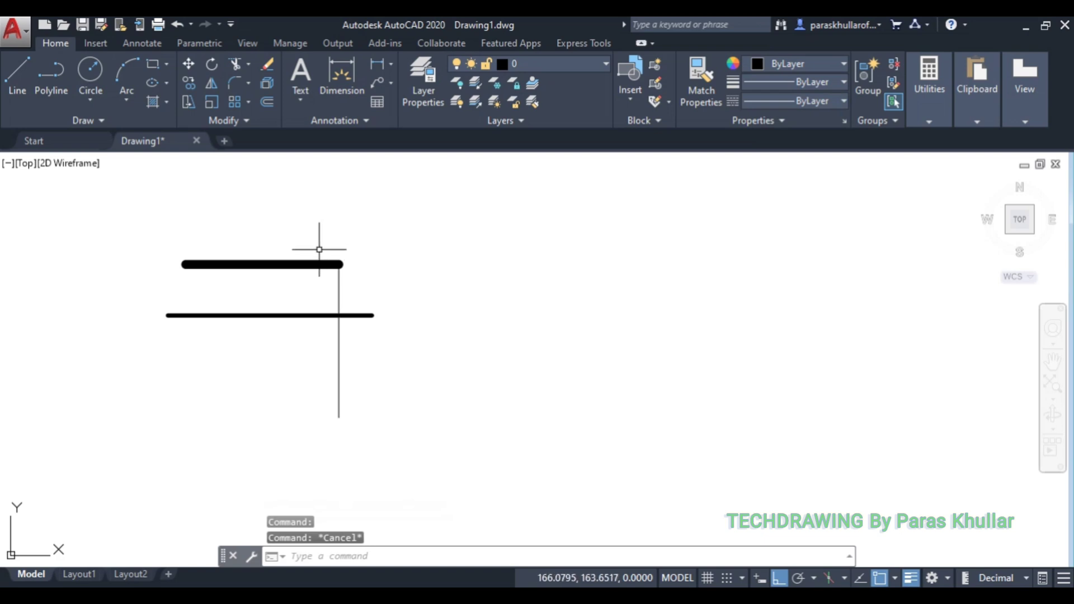
# Copy the thick top line down to the vertical line's bottom end
pyautogui.click(188, 83)
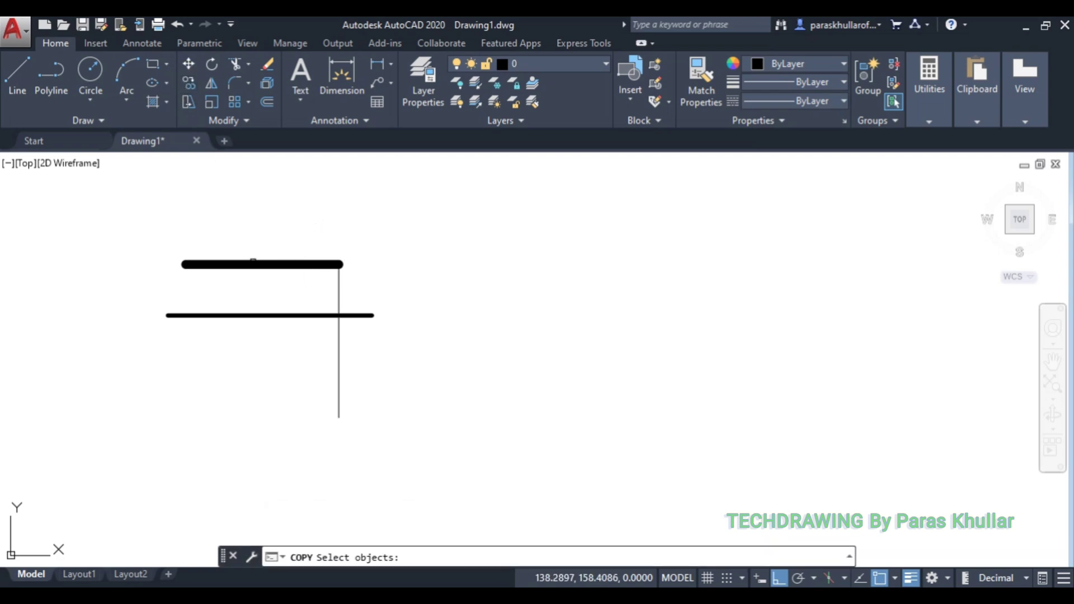
pyautogui.click(253, 263)
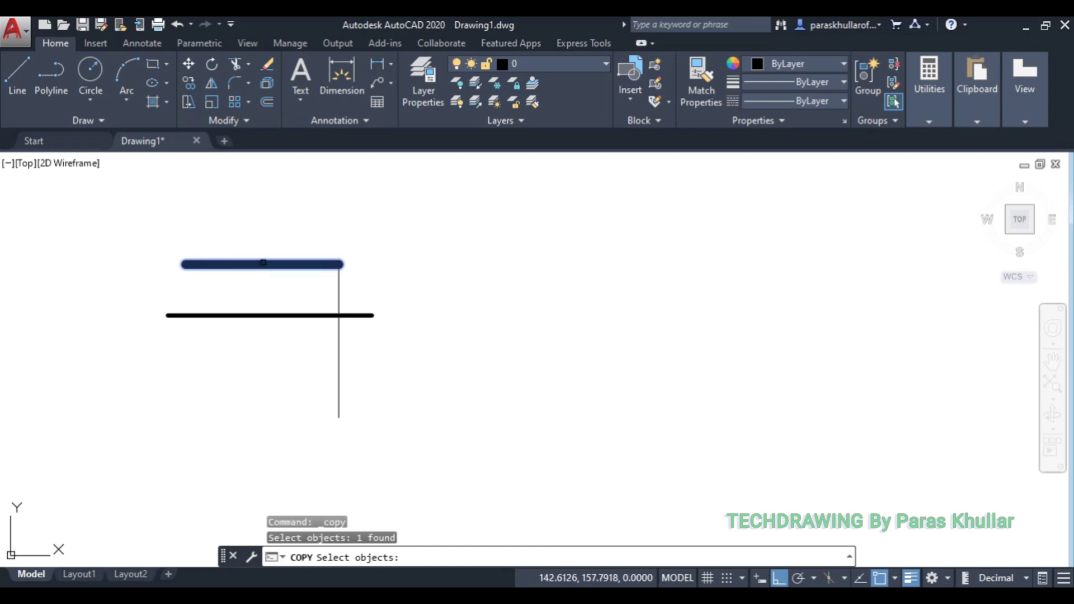
pyautogui.press('Return')
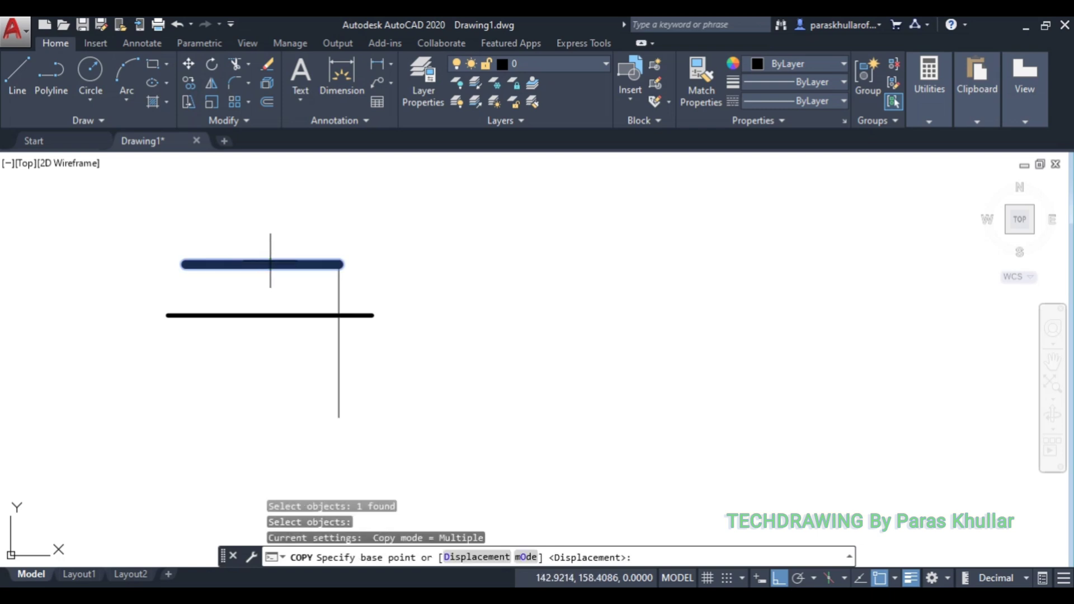
pyautogui.click(339, 263)
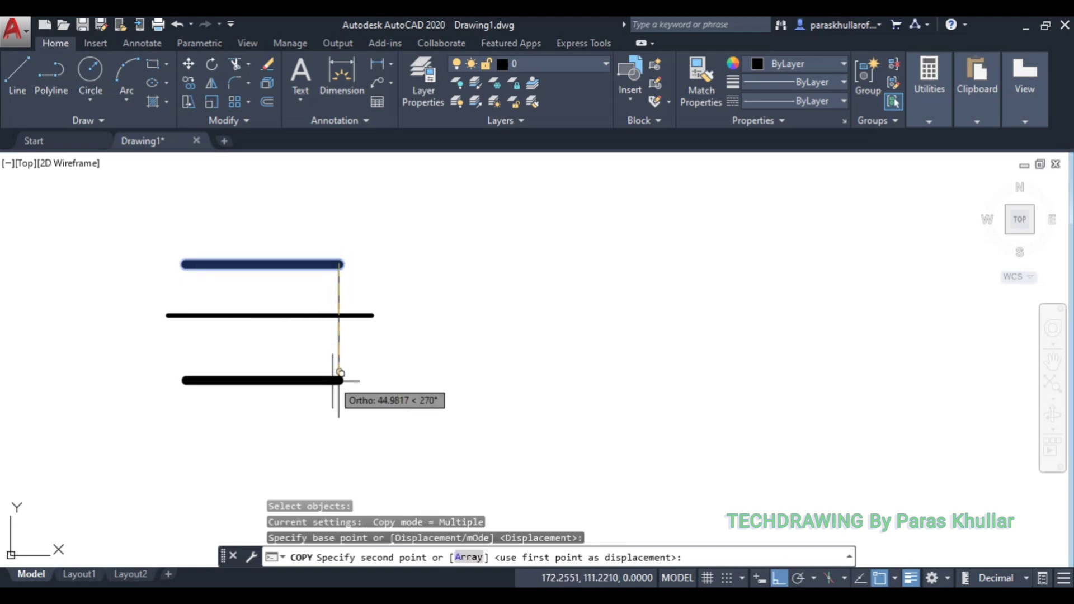
pyautogui.click(338, 416)
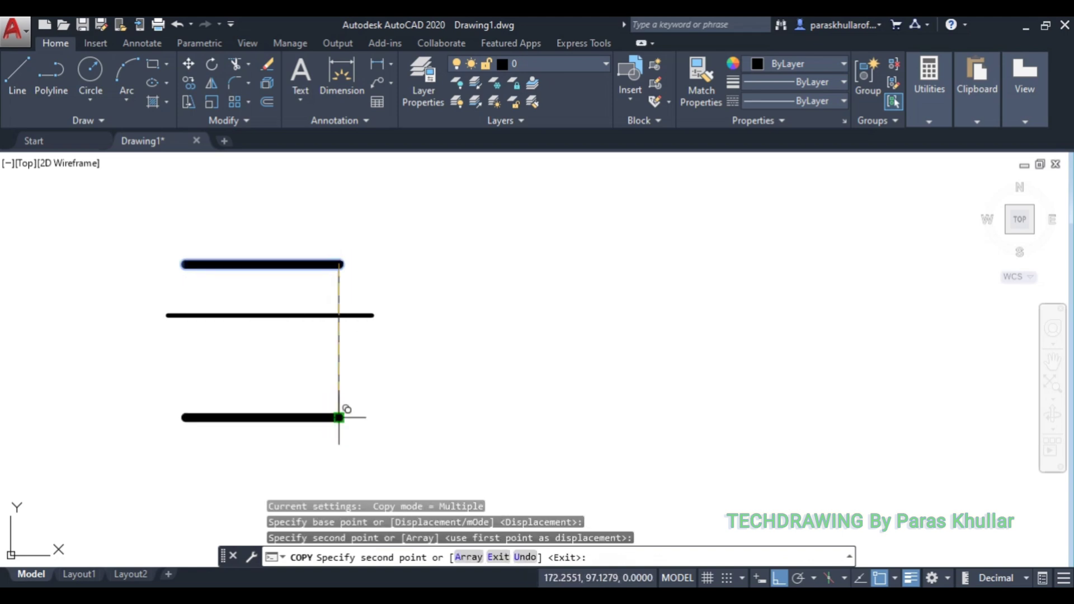
pyautogui.press('Escape')
pyautogui.press('Escape')
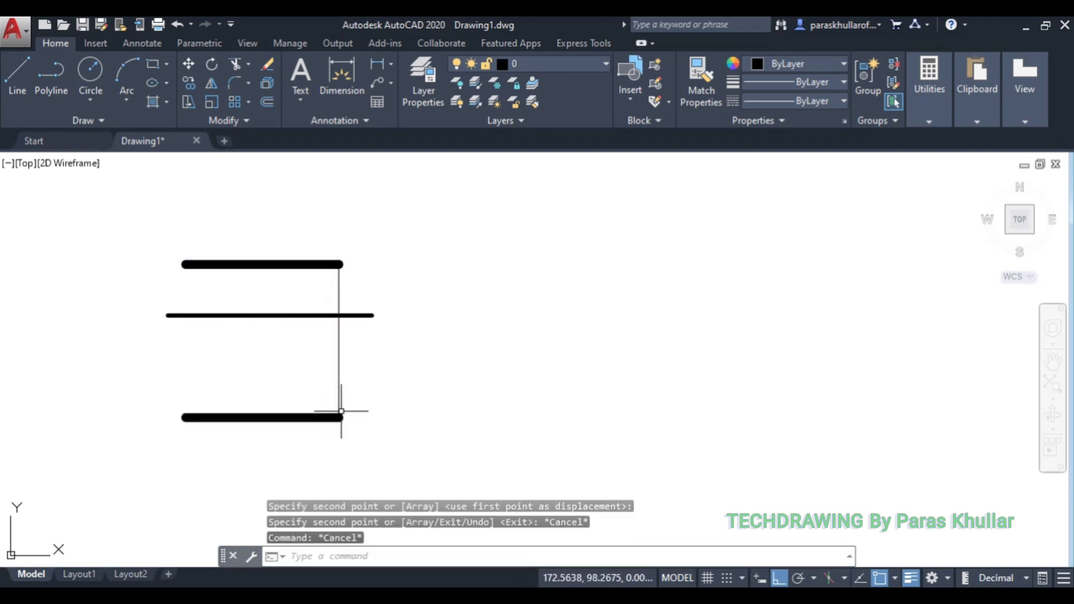
# Draw a vertical projector between the thick lines' left ends, then disable OSNAP and ORTHO
pyautogui.click(19, 66)
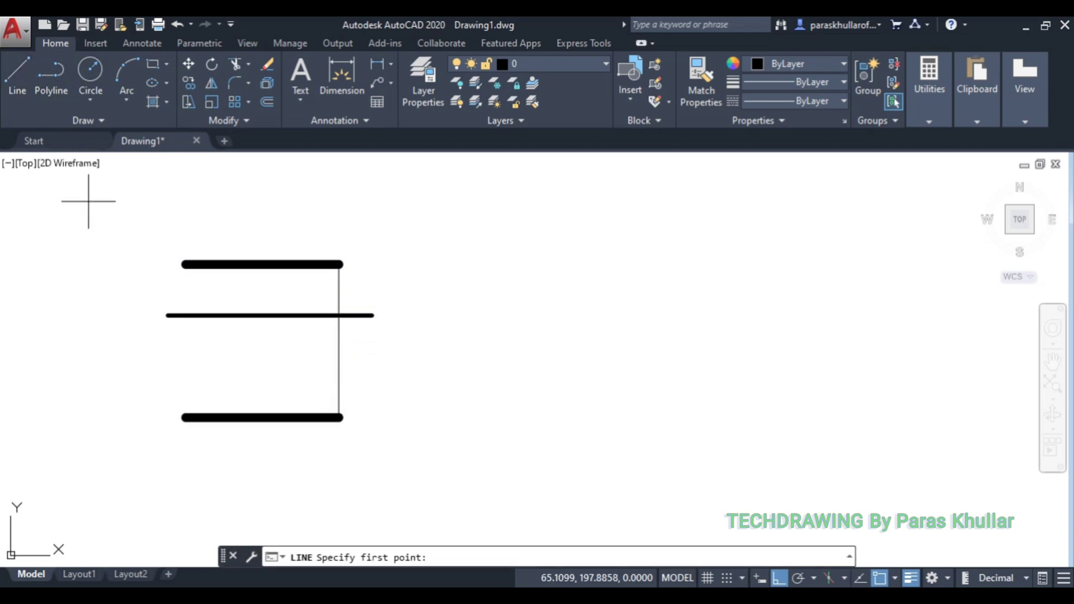
pyautogui.click(186, 263)
pyautogui.click(186, 316)
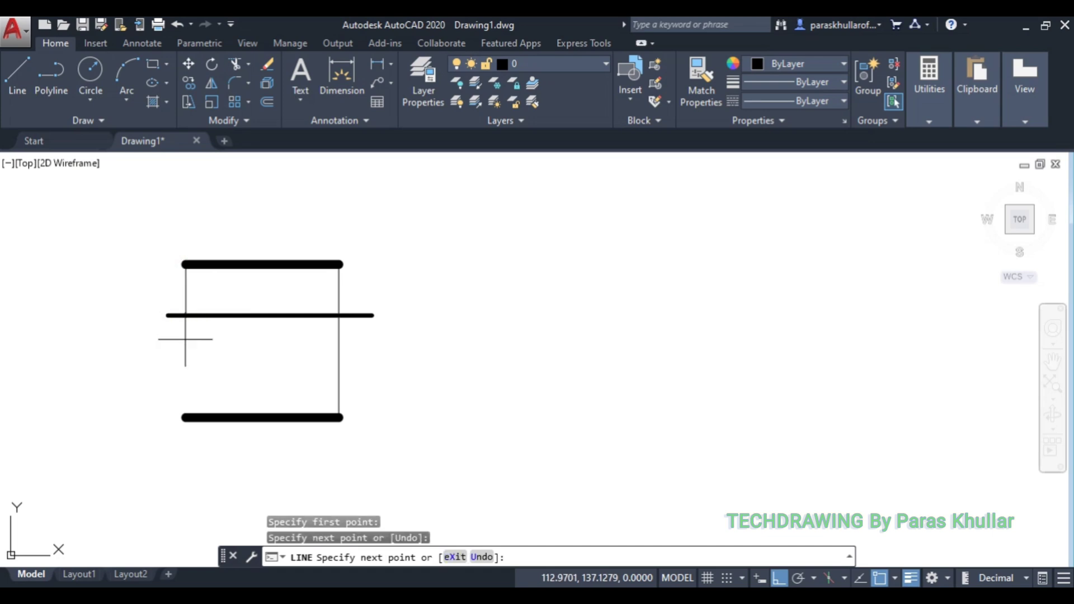
pyautogui.click(187, 418)
pyautogui.press('Escape')
pyautogui.press('Escape')
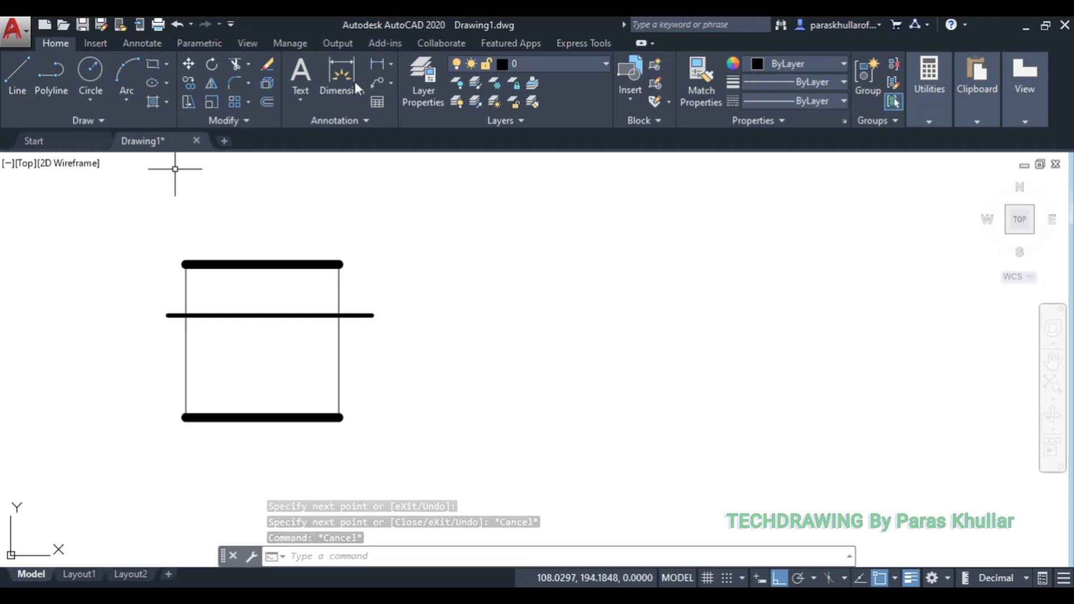
pyautogui.click(879, 578)
pyautogui.click(778, 578)
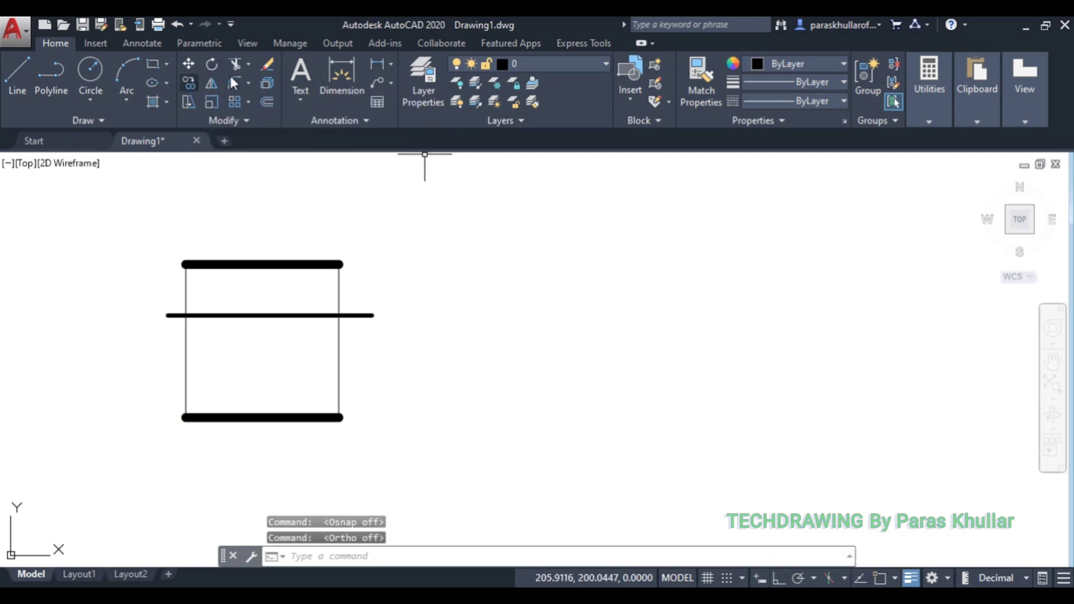
# Create an MTEXT label reading a' with text height 4
pyautogui.click(295, 74)
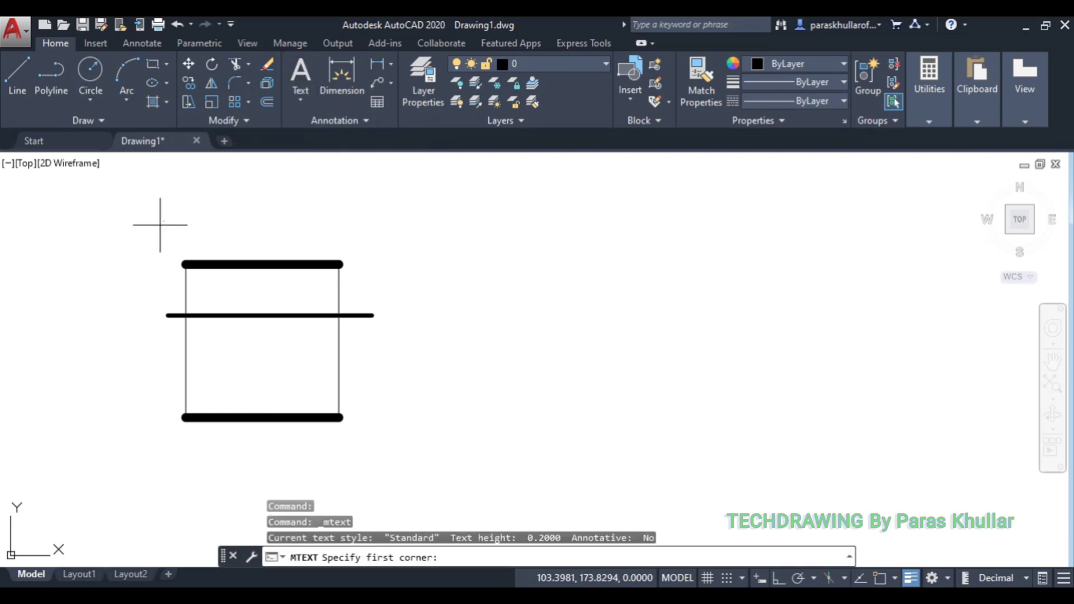
pyautogui.click(152, 245)
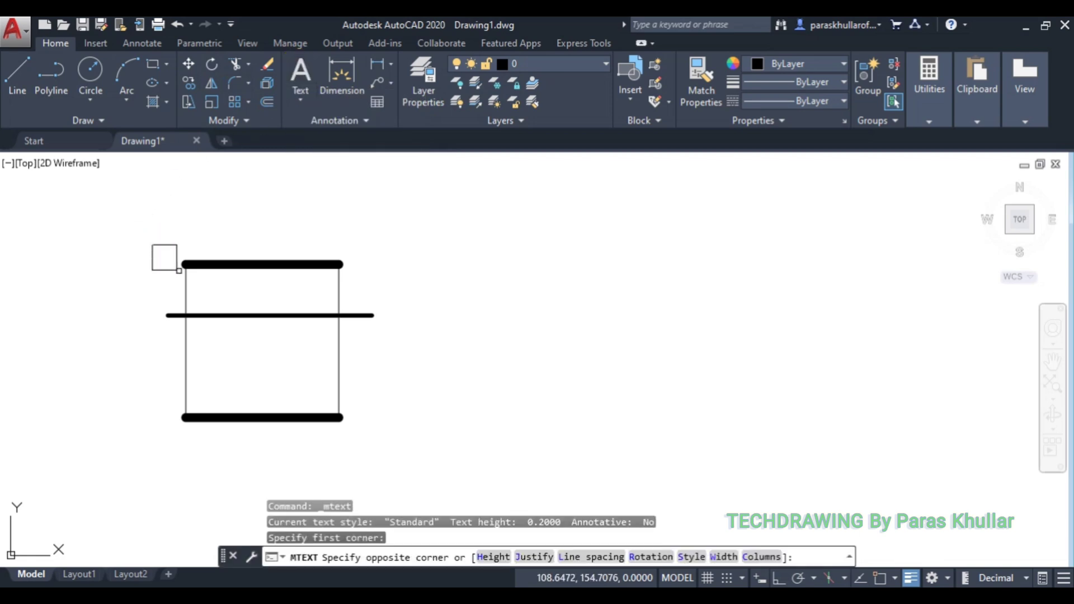
pyautogui.click(177, 270)
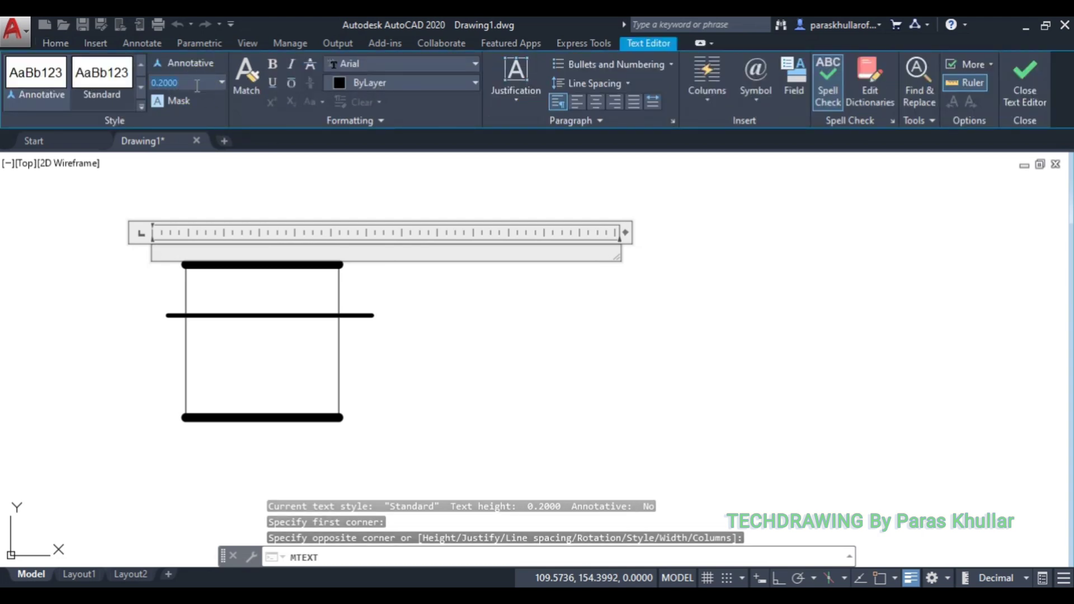
pyautogui.click(197, 84)
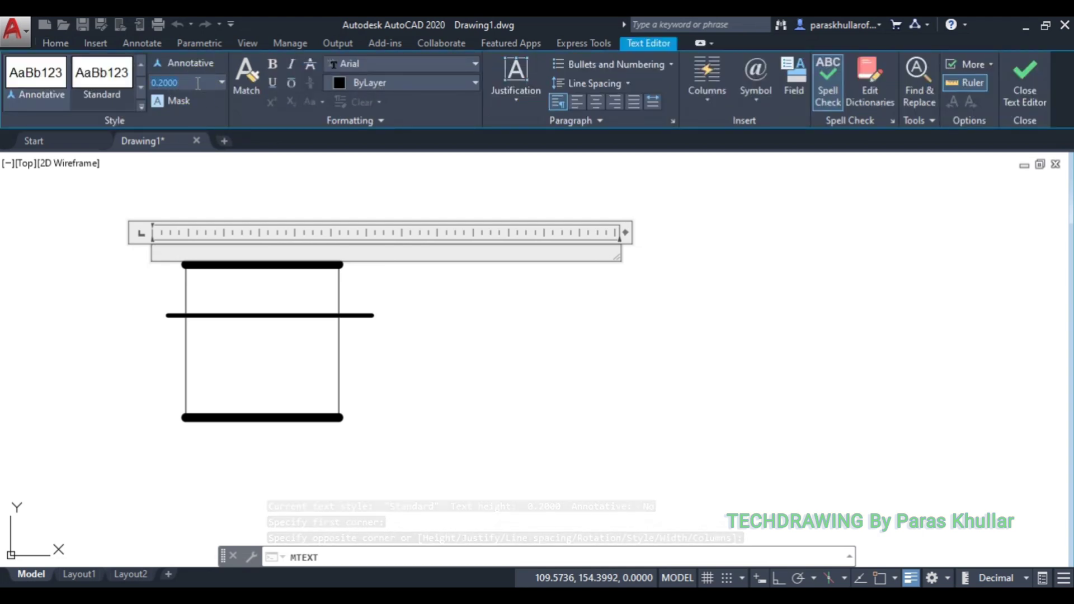
pyautogui.write('4')
pyautogui.press('Return')
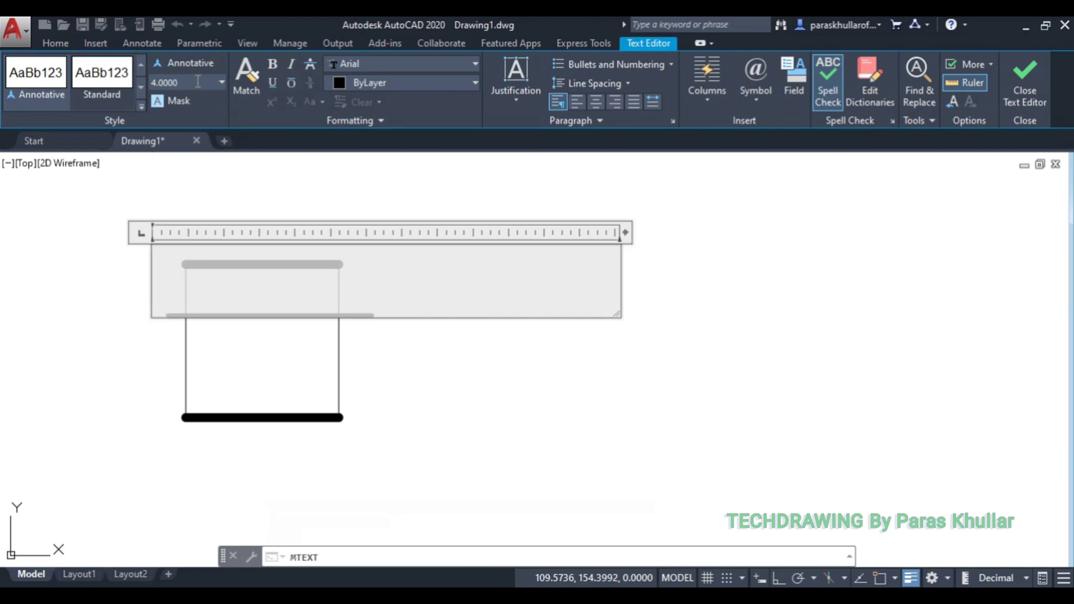
pyautogui.write('a')
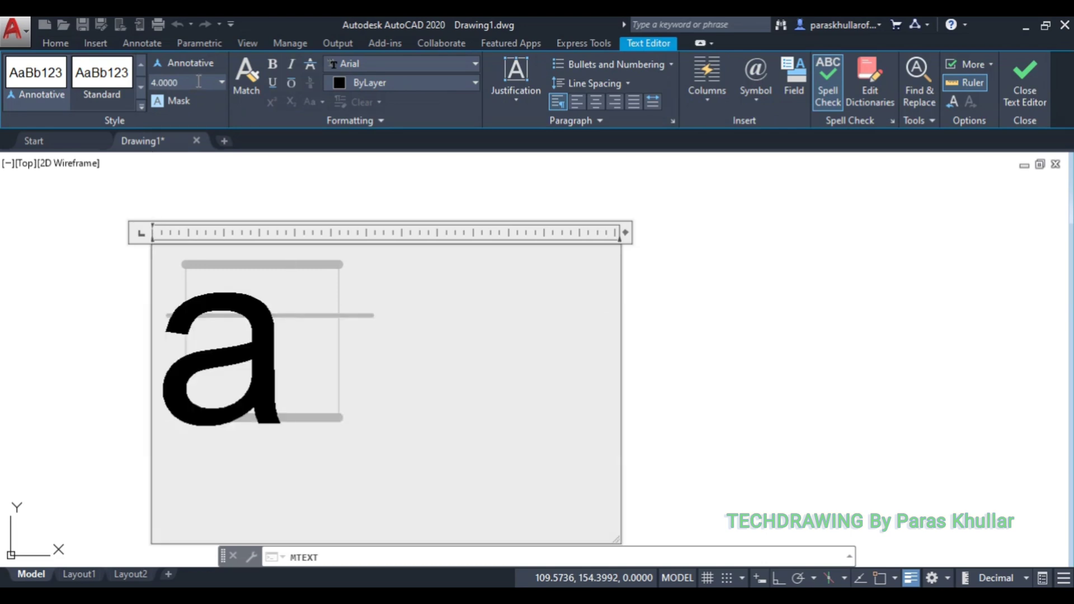
pyautogui.write("'")
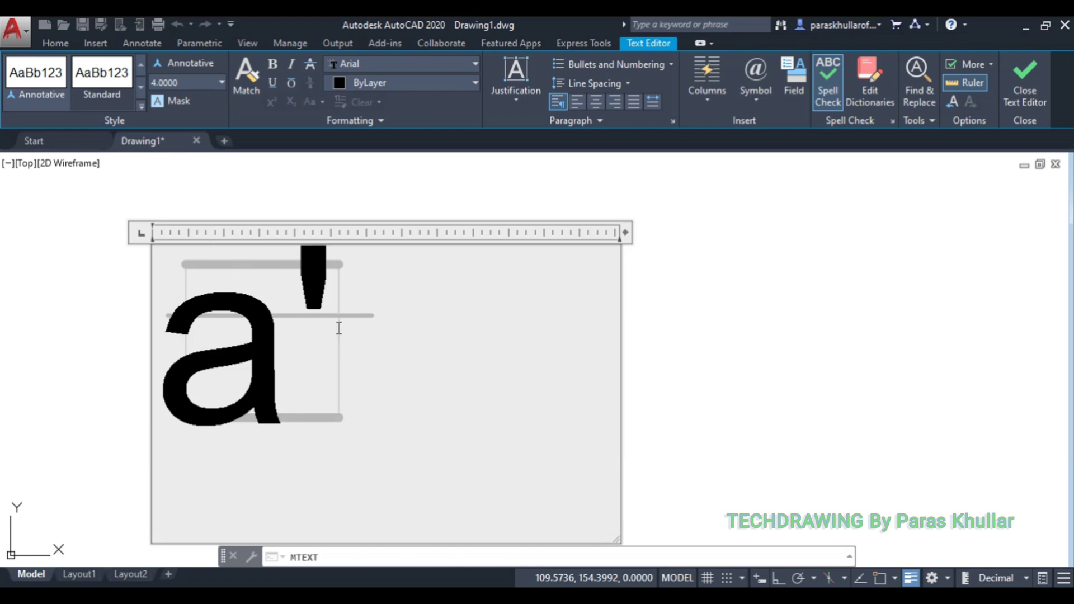
# Change the a' label's font to Times New Roman and move it beside the top line's left end
pyautogui.doubleClick(192, 335)
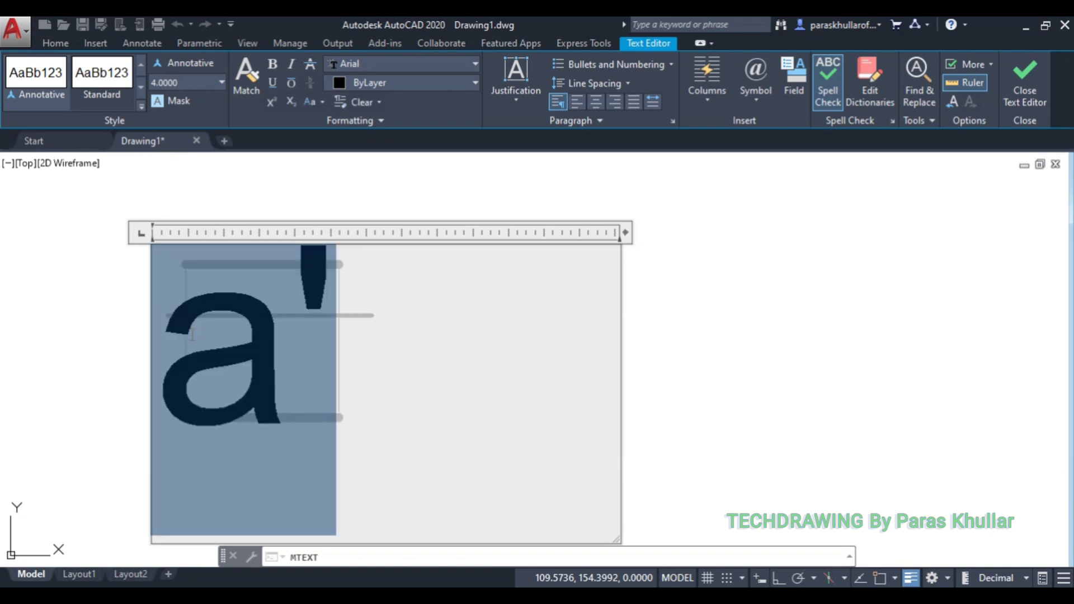
pyautogui.click(365, 66)
pyautogui.scroll(-15, 361, 67)
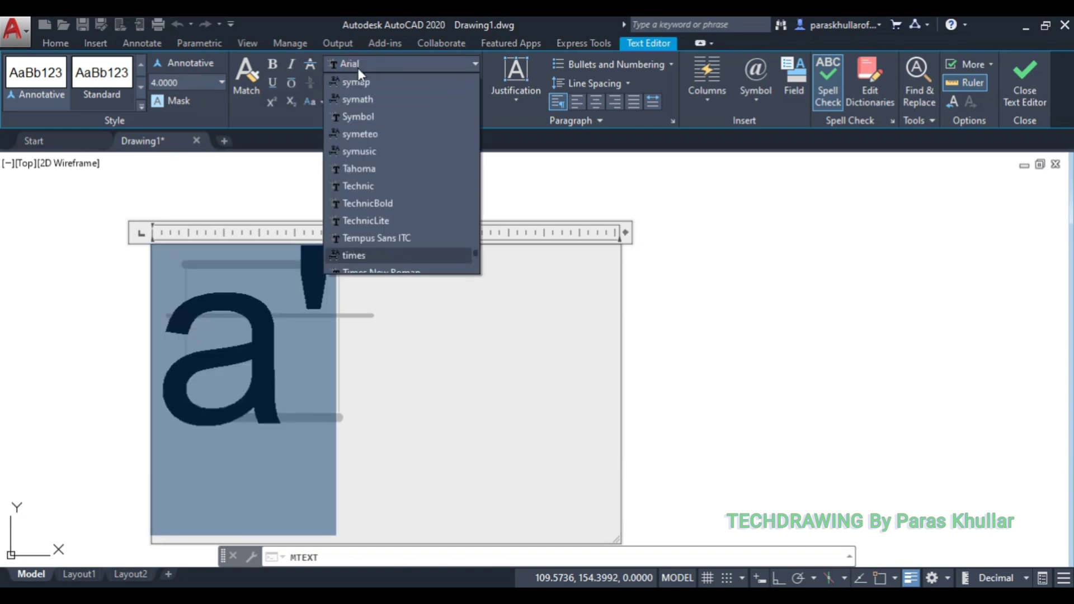
pyautogui.scroll(-2, 385, 208)
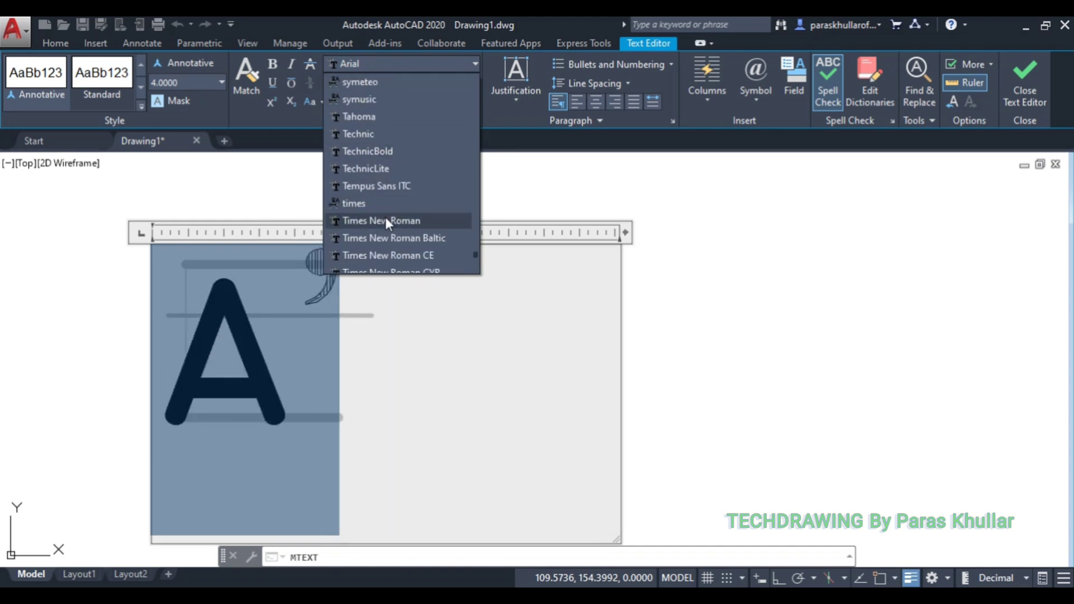
pyautogui.click(385, 217)
pyautogui.click(428, 188)
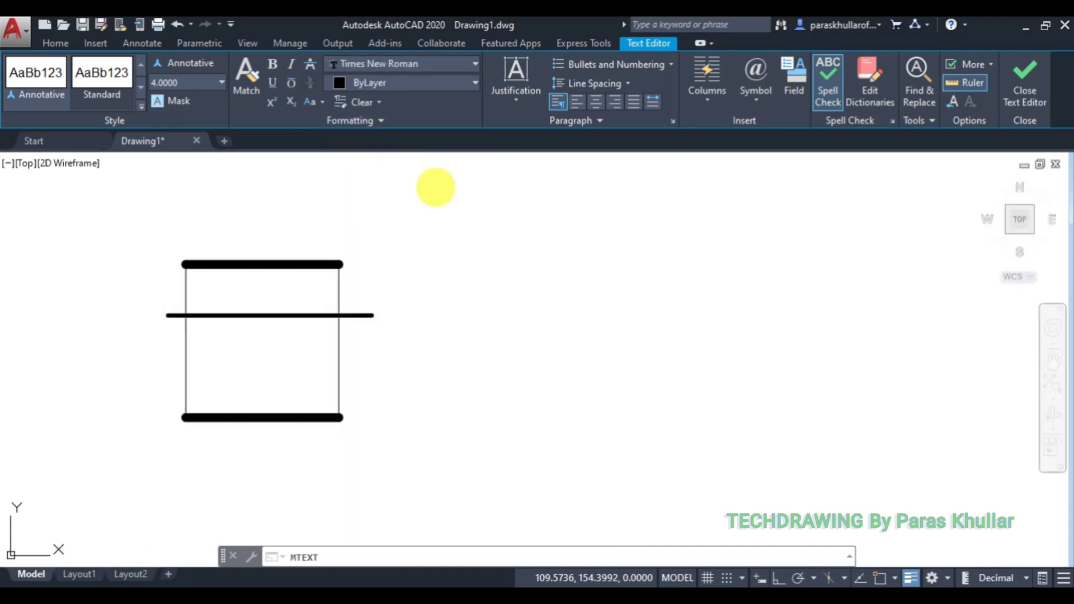
pyautogui.click(154, 249)
pyautogui.moveTo(157, 251); pyautogui.dragTo(161, 262)
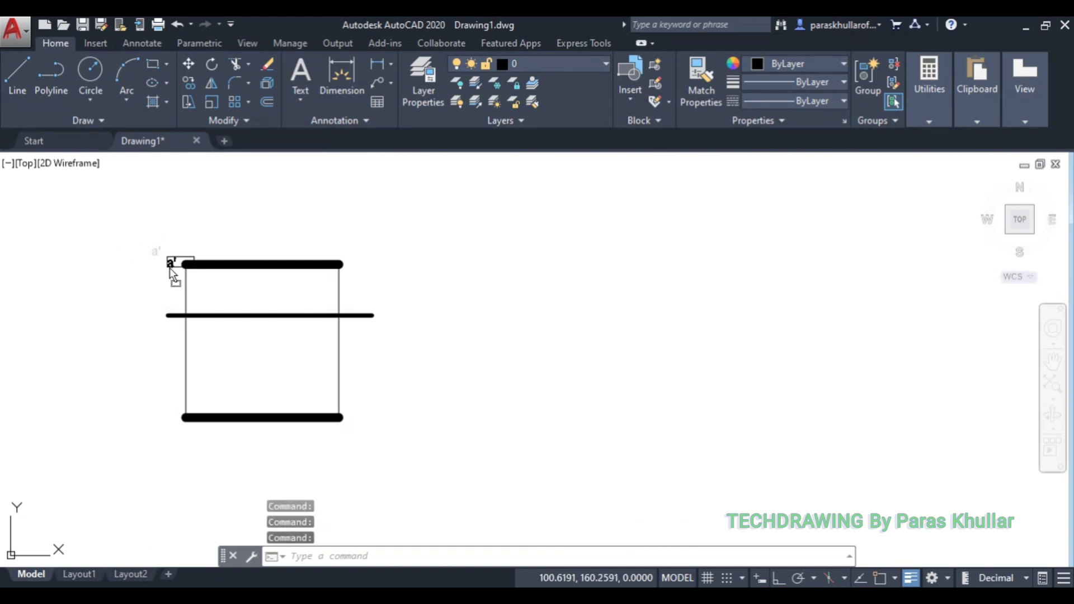
pyautogui.moveTo(172, 274); pyautogui.dragTo(172, 273)
# Copy the a' label to the top line's right end and change it to b'
pyautogui.click(172, 262)
pyautogui.hotkey('ctrl', 'c')
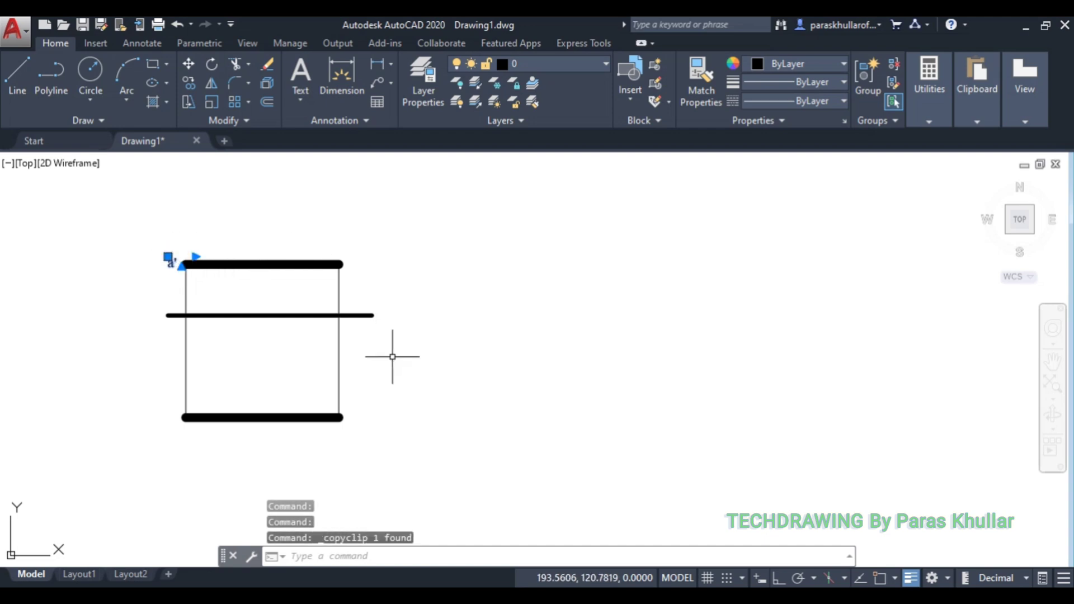
pyautogui.hotkey('ctrl', 'v')
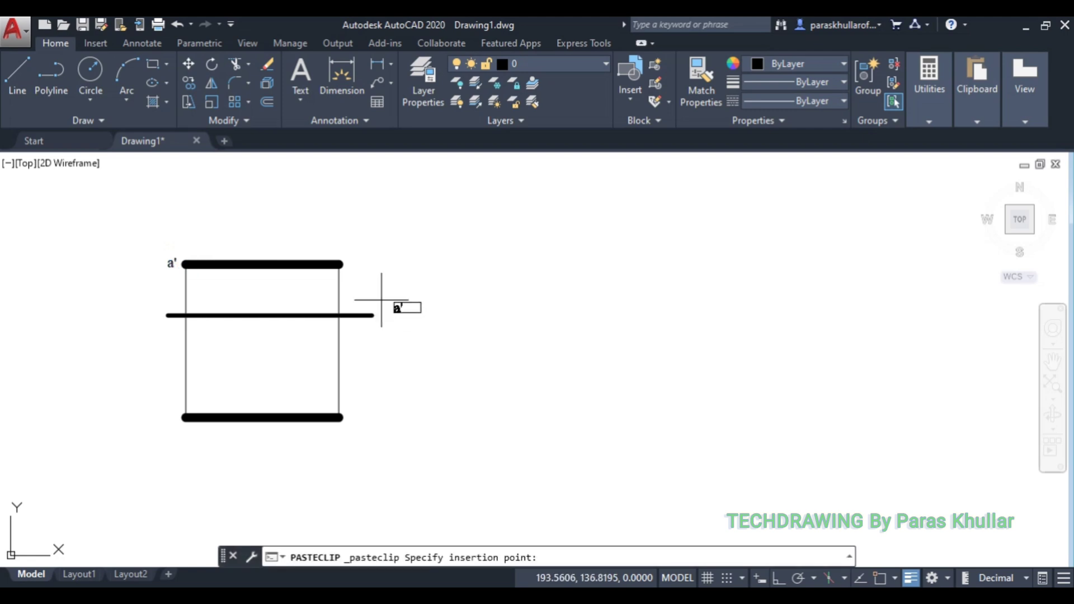
pyautogui.click(350, 258)
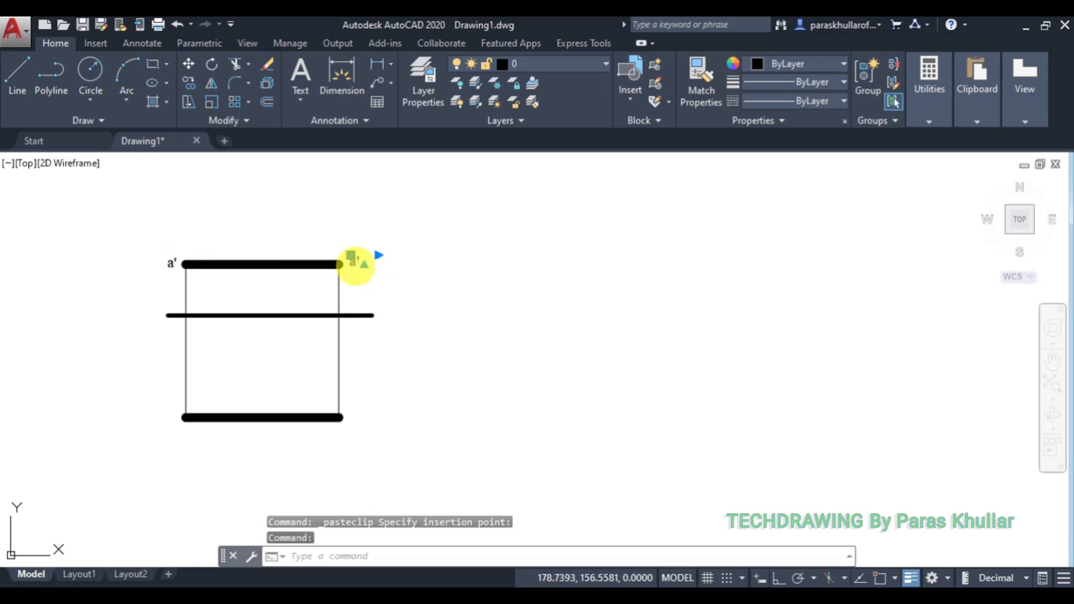
pyautogui.doubleClick(357, 261)
pyautogui.moveTo(357, 266); pyautogui.dragTo(349, 273)
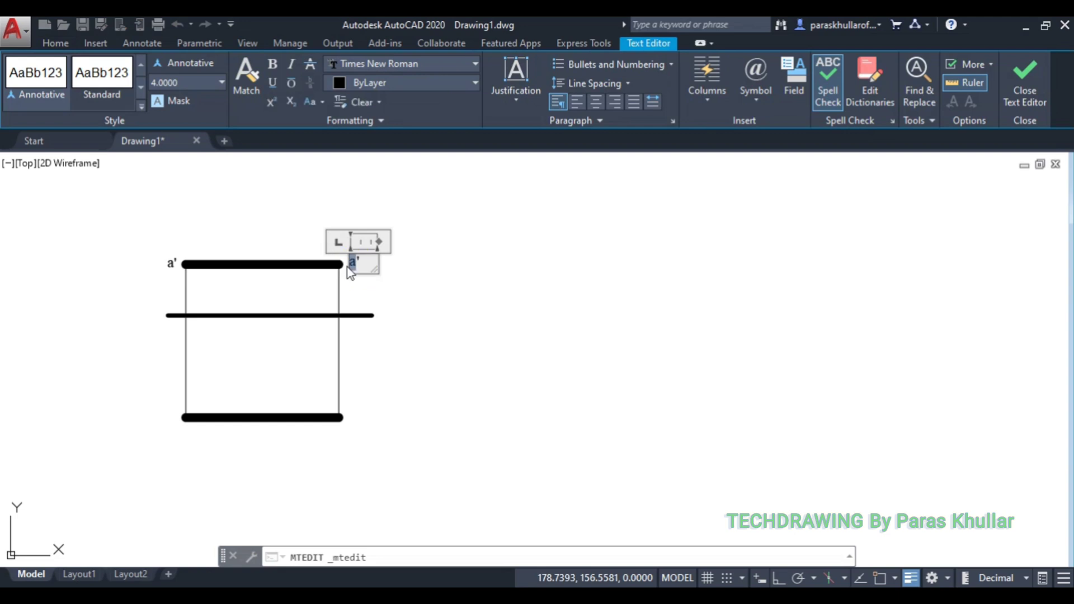
pyautogui.write('b')
pyautogui.click(468, 263)
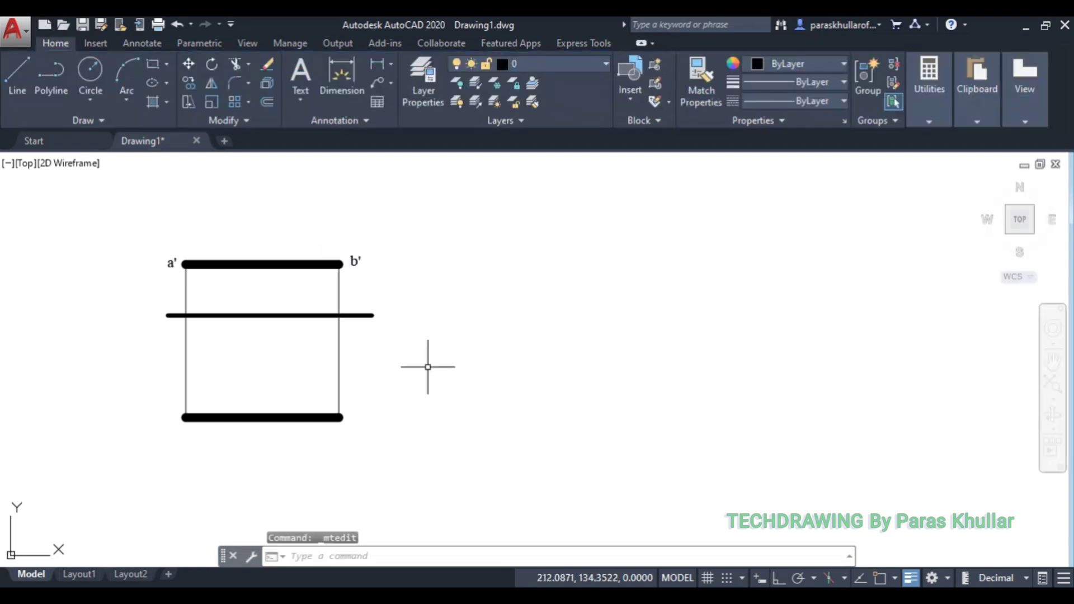
# Paste a label copy at the bottom line's left end and edit it to read a
pyautogui.moveTo(425, 367); pyautogui.dragTo(455, 324, button='middle')
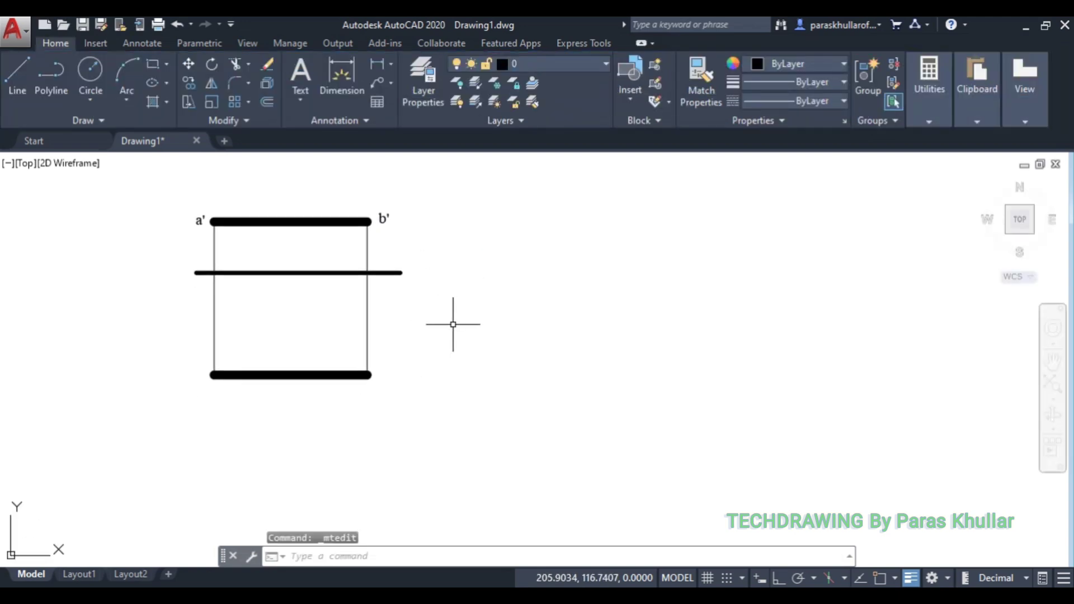
pyautogui.hotkey('ctrl', 'v')
pyautogui.click(199, 395)
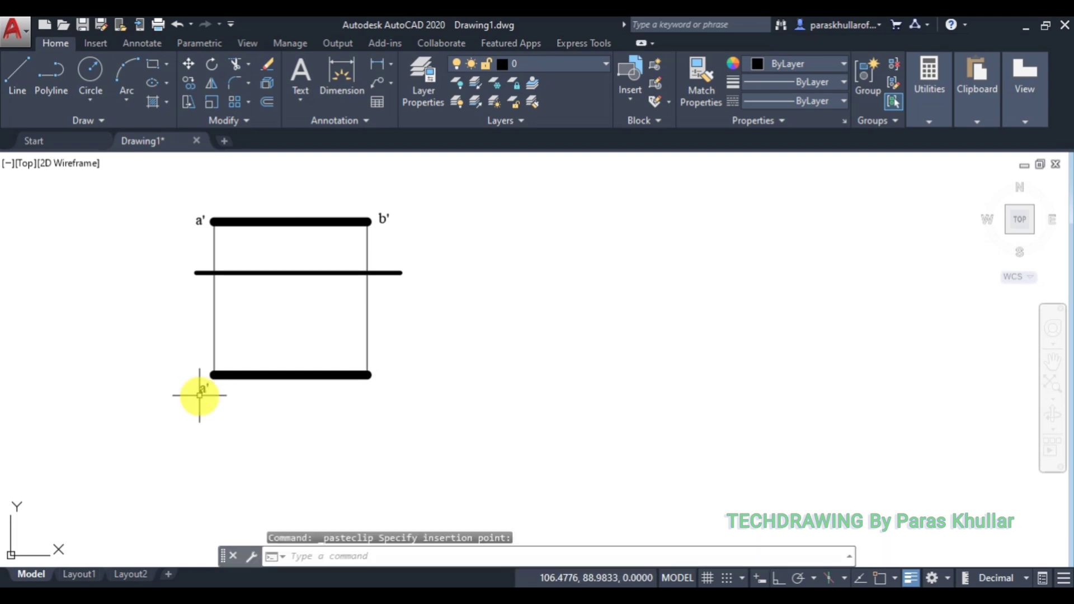
pyautogui.doubleClick(203, 388)
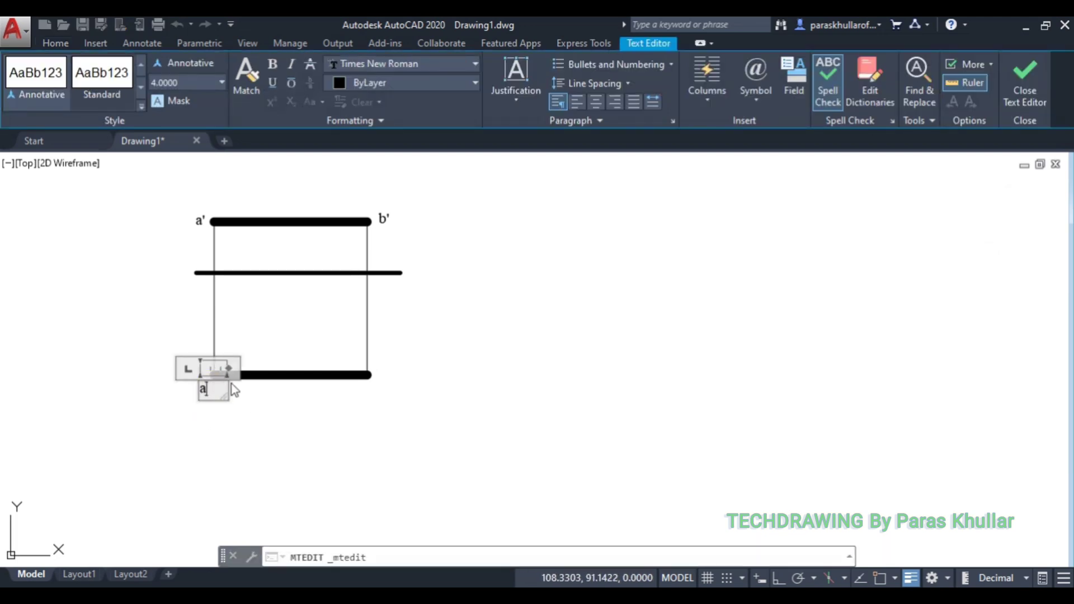
pyautogui.click(251, 419)
# Paste another label copy at the bottom line's right end and edit it to read b
pyautogui.hotkey('ctrl', 'v')
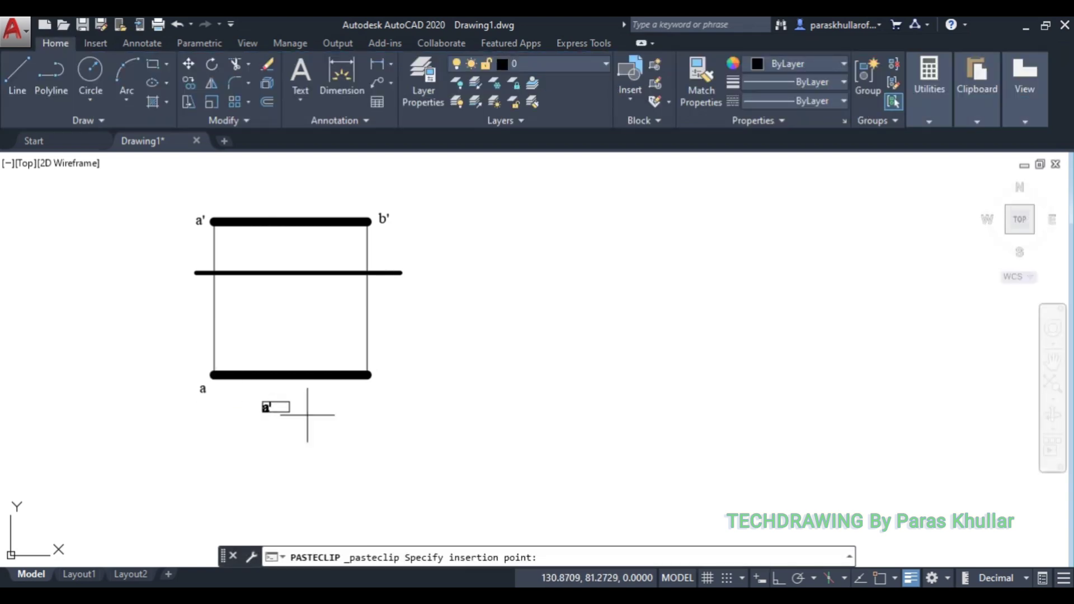
pyautogui.click(381, 386)
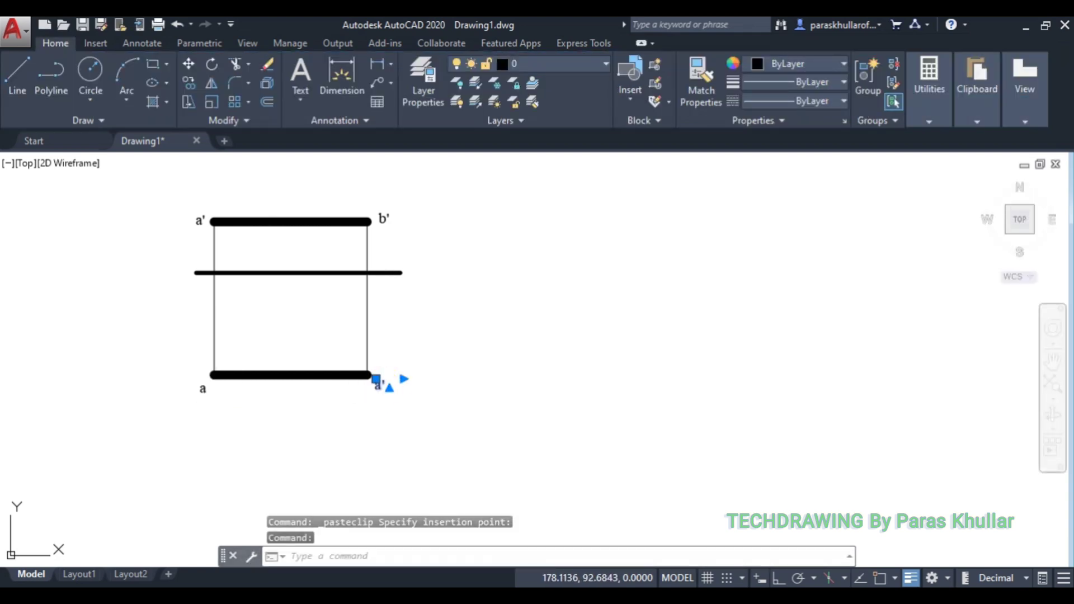
pyautogui.doubleClick(379, 386)
pyautogui.write('b')
pyautogui.click(450, 338)
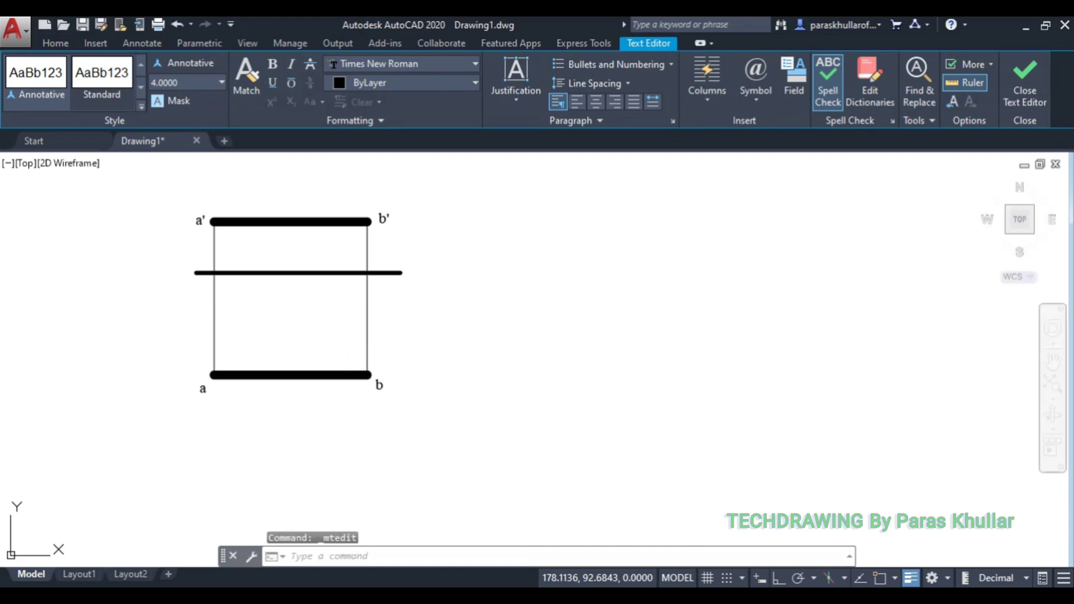
# Paste a label copy at the reference line's left end and change it to X
pyautogui.hotkey('ctrl', 'v')
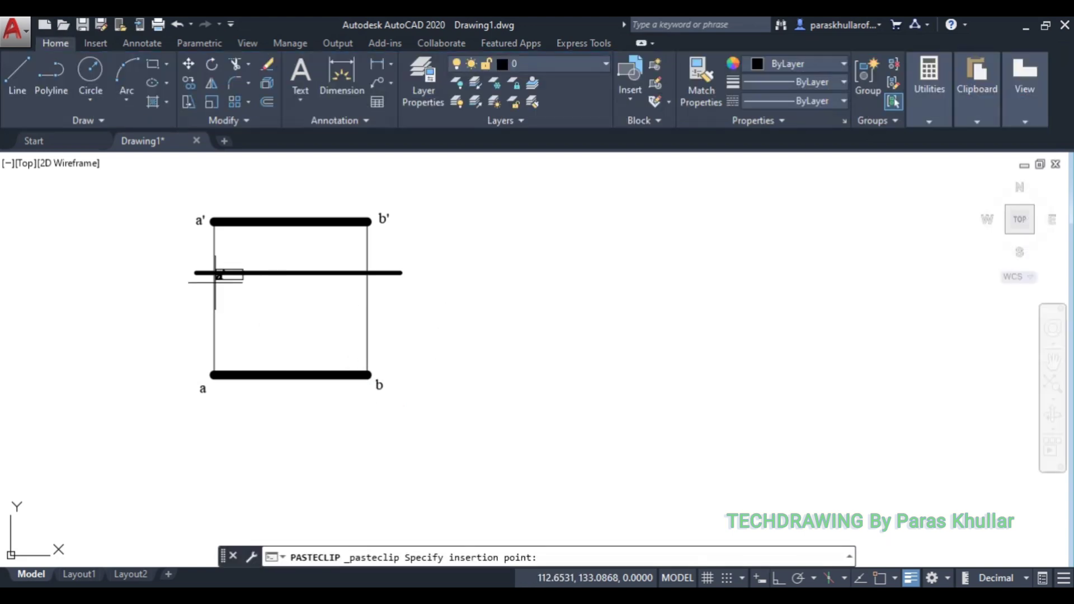
pyautogui.click(182, 278)
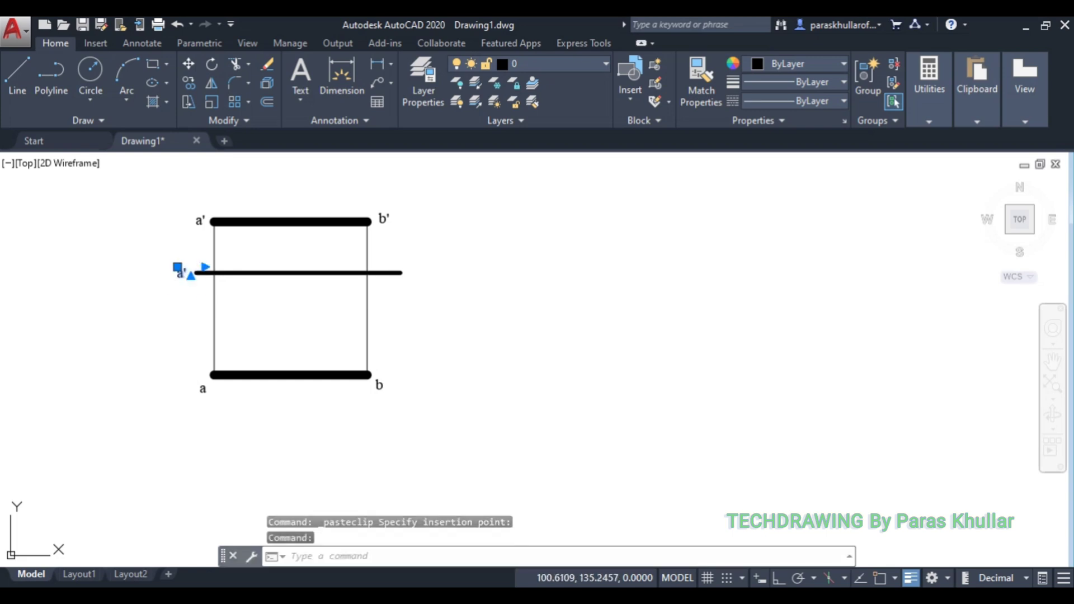
pyautogui.doubleClick(182, 275)
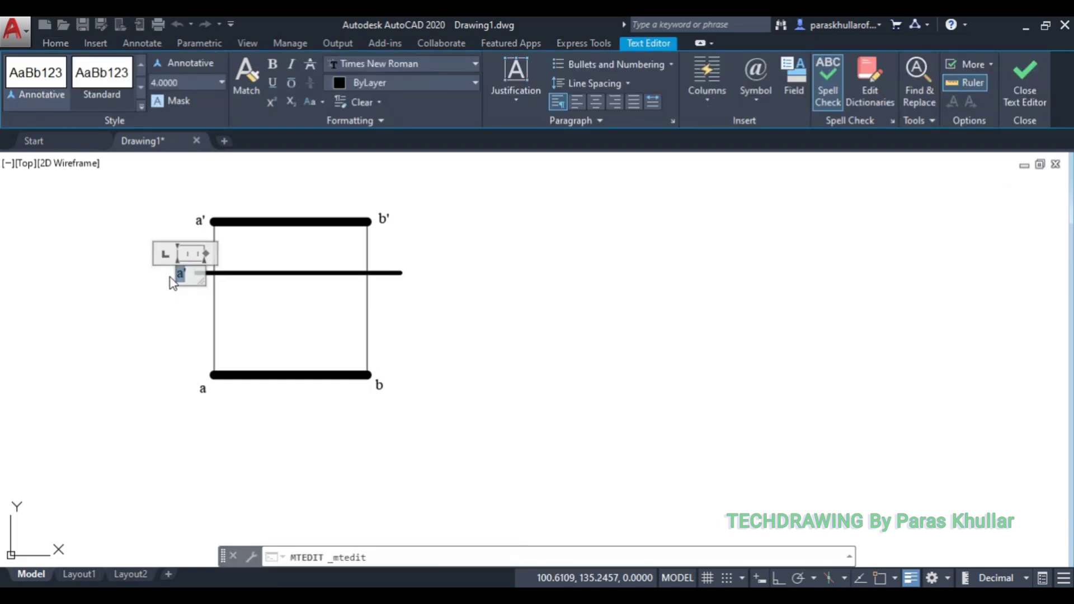
pyautogui.write('X')
pyautogui.click(399, 327)
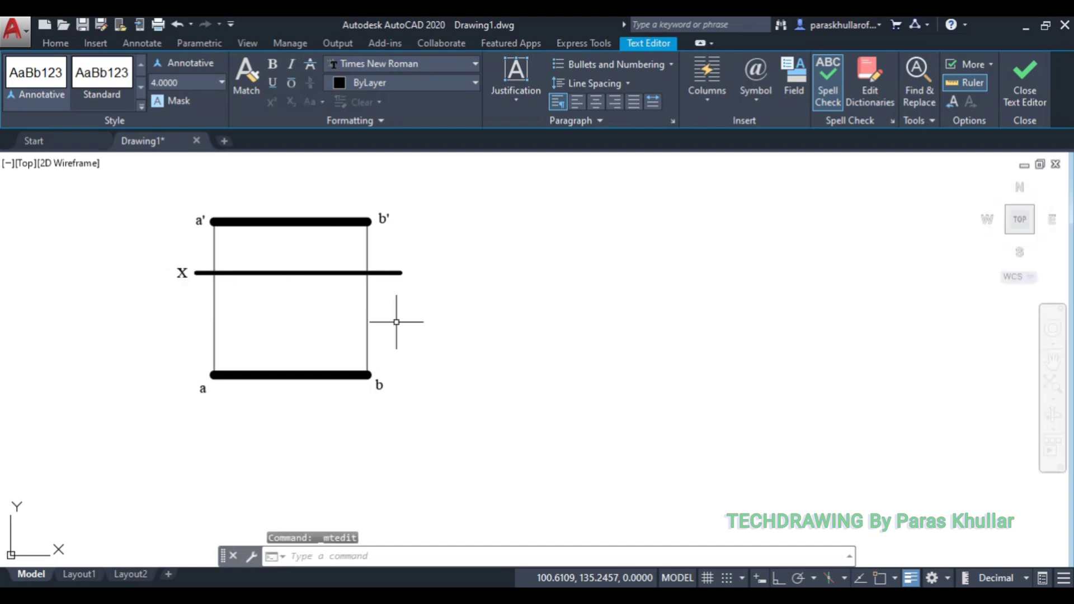
# Paste a label copy at the reference line's right end and change it to Y
pyautogui.hotkey('ctrl', 'v')
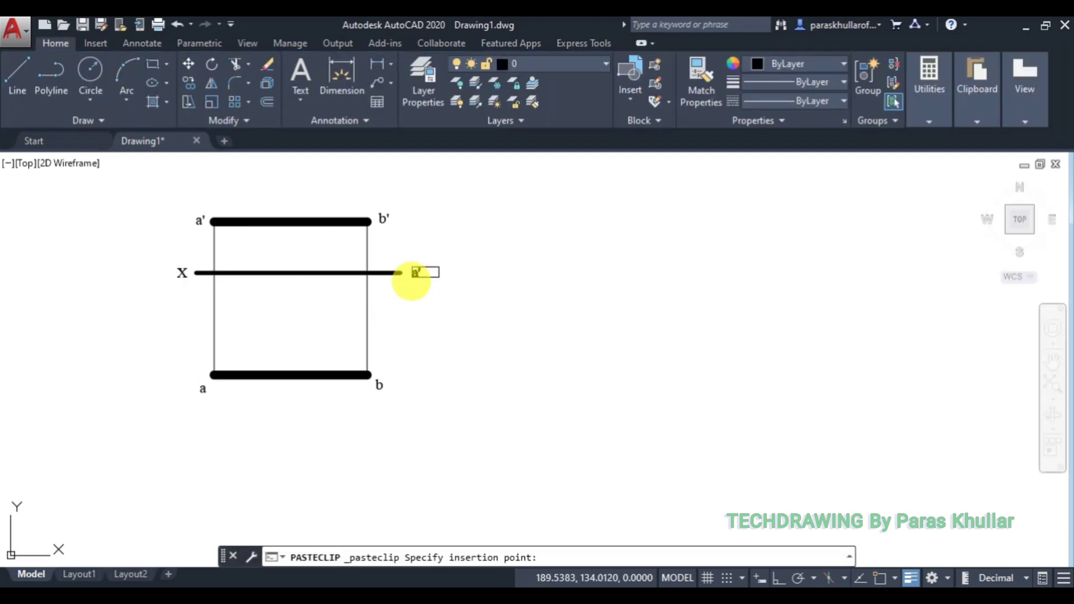
pyautogui.click(414, 274)
pyautogui.doubleClick(415, 274)
pyautogui.moveTo(419, 277); pyautogui.dragTo(401, 286)
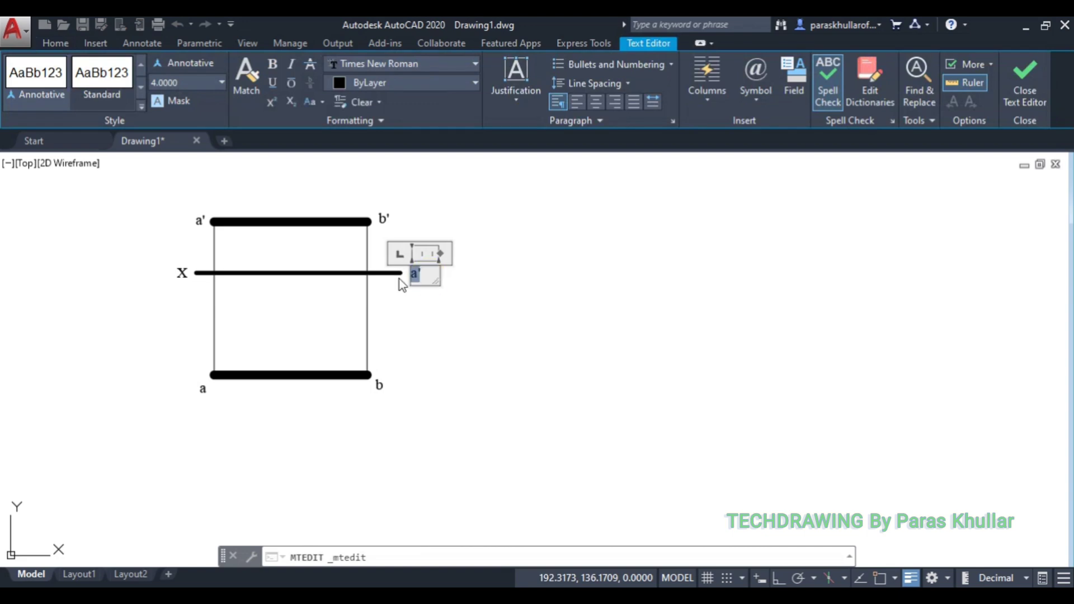
pyautogui.click(427, 340)
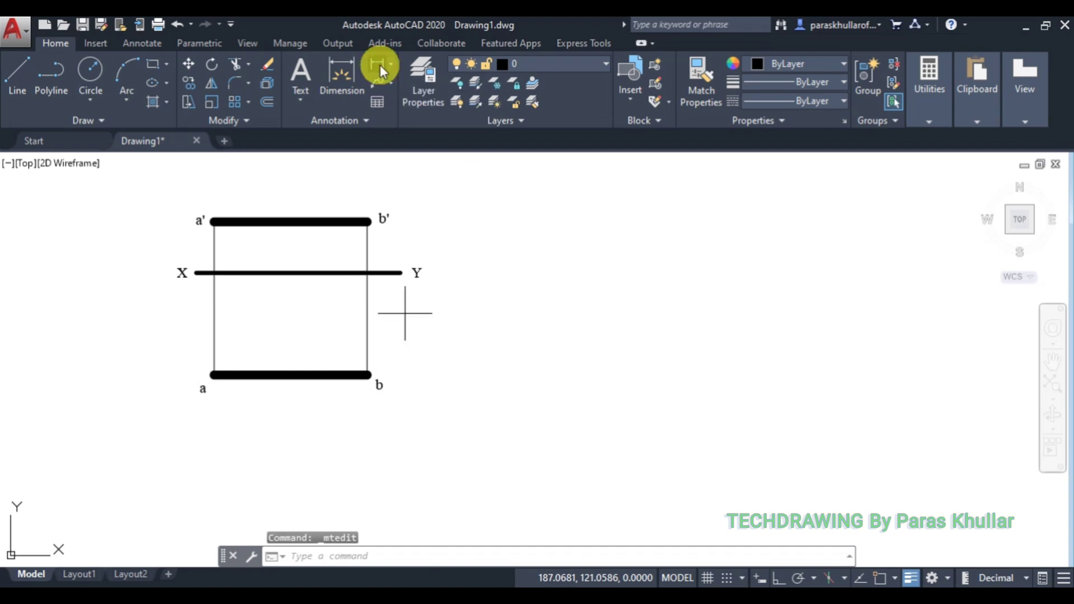
# With endpoint snapping on, add a 60 linear dimension along a'b'
pyautogui.click(381, 66)
pyautogui.click(883, 582)
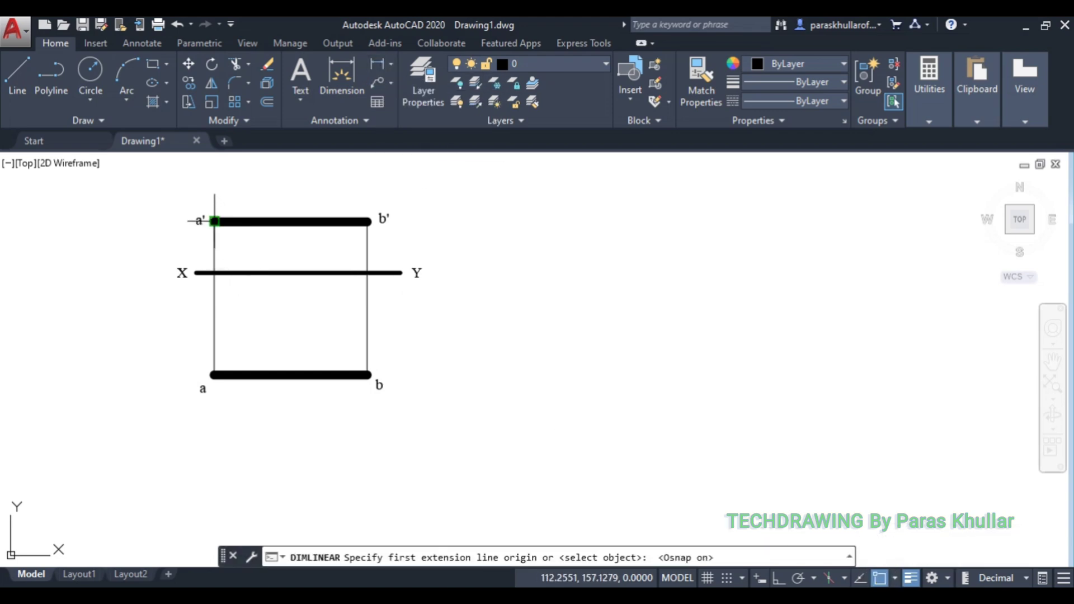
pyautogui.click(215, 222)
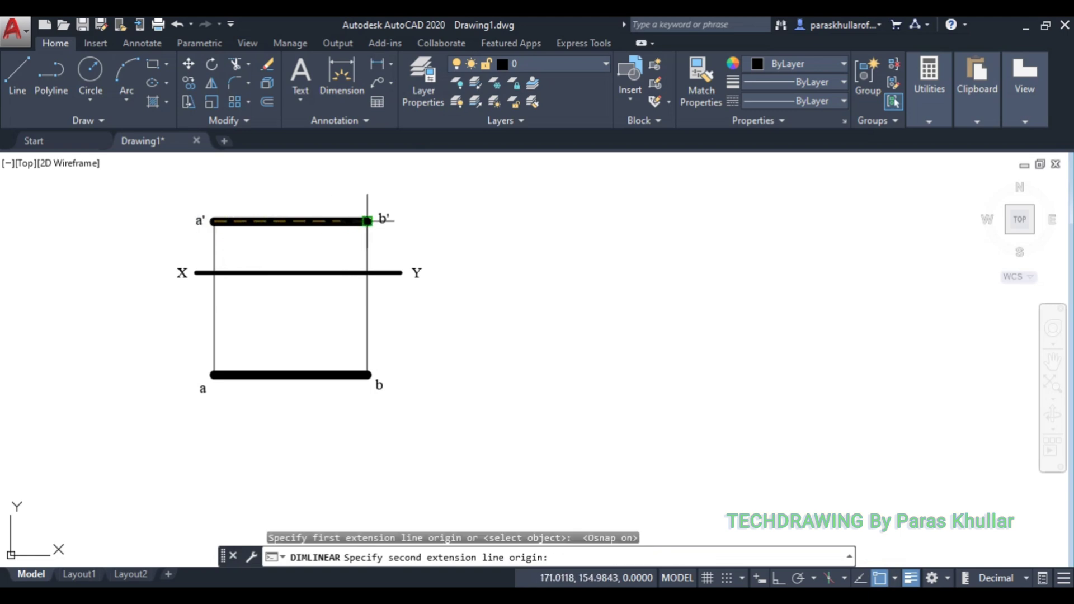
pyautogui.click(367, 222)
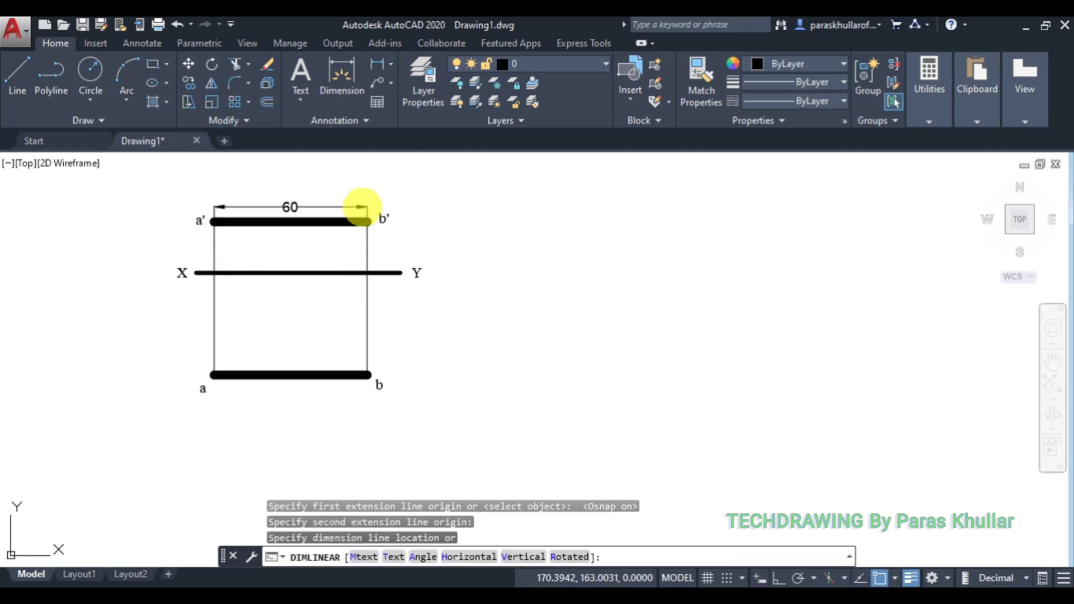
pyautogui.click(361, 208)
# Add vertical linear dimensions of 20 from b' to XY and 40 from XY to b
pyautogui.rightClick(513, 198)
pyautogui.click(546, 206)
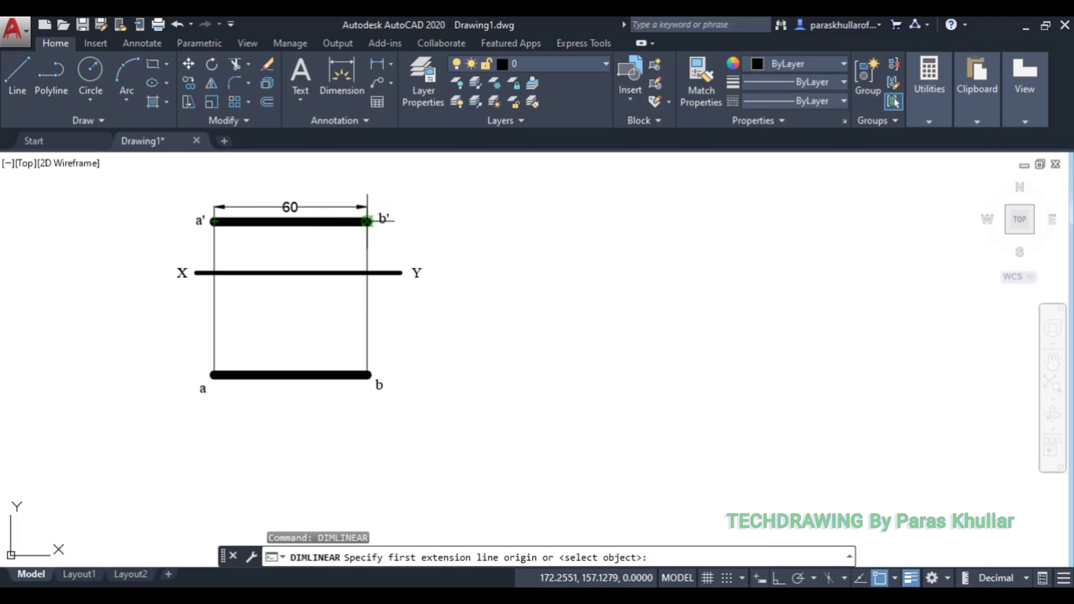
pyautogui.click(368, 222)
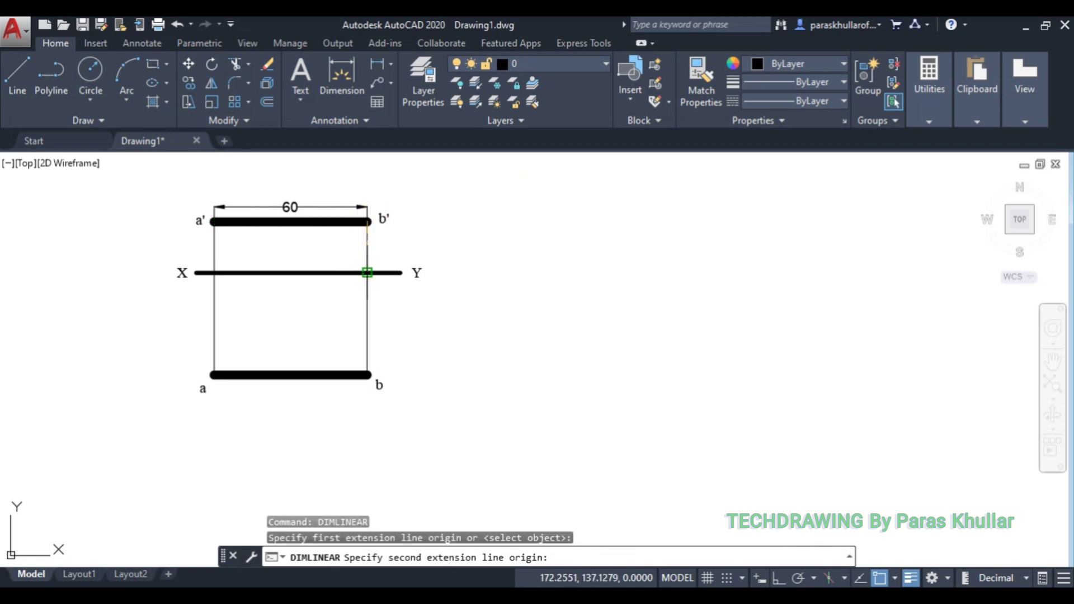
pyautogui.click(366, 272)
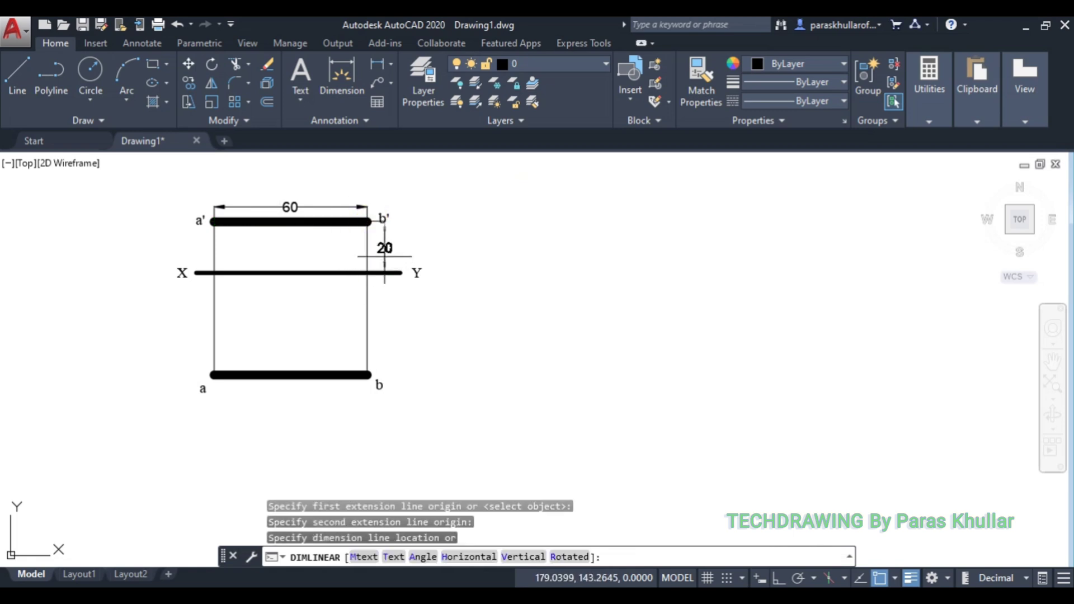
pyautogui.click(383, 247)
pyautogui.rightClick(456, 234)
pyautogui.click(465, 243)
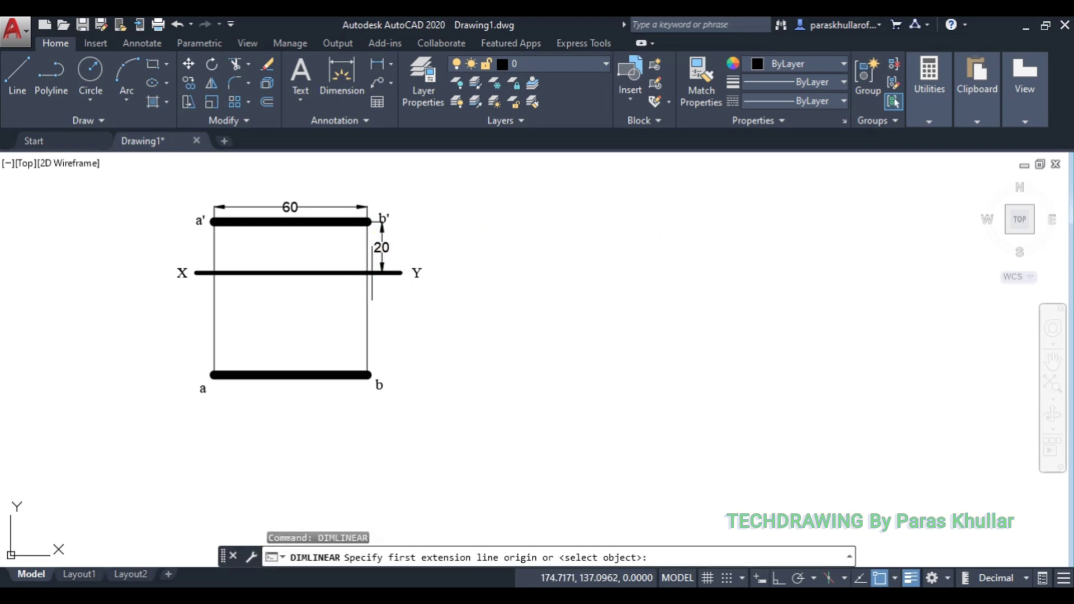
pyautogui.click(367, 273)
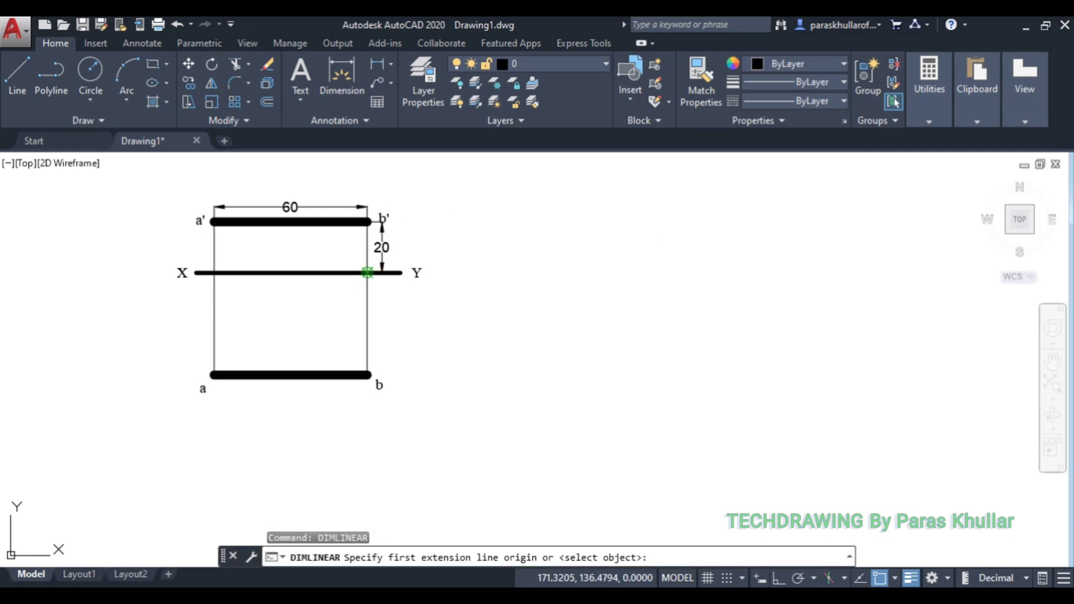
pyautogui.click(367, 375)
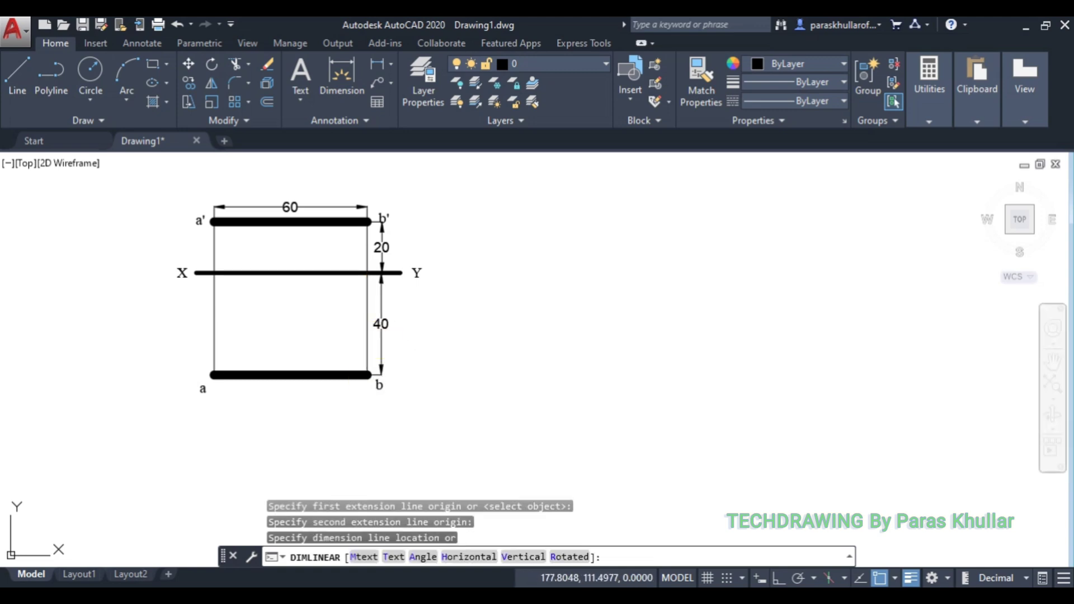
pyautogui.click(381, 325)
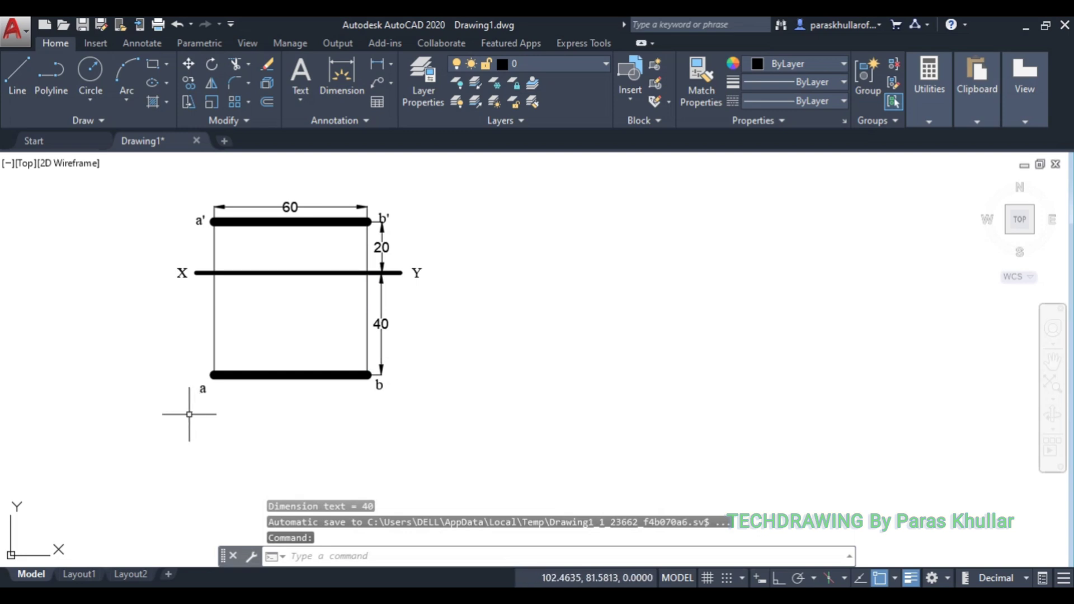
pyautogui.hotkey('ctrl', 'v')
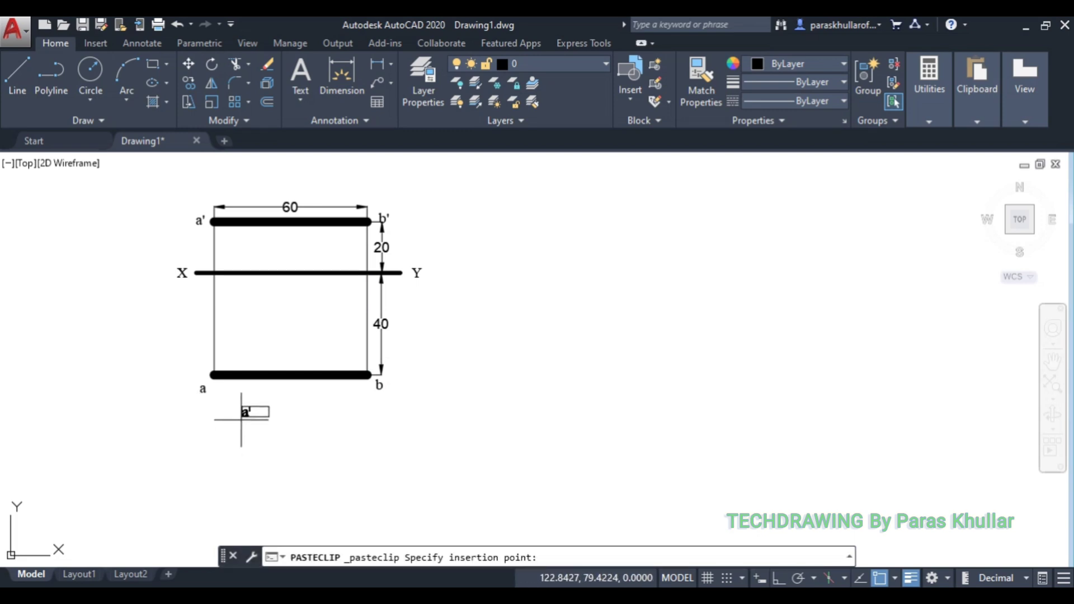
# Place a pasted label below line ab and edit it to read '1st Quadrant'
pyautogui.click(242, 419)
pyautogui.click(246, 409)
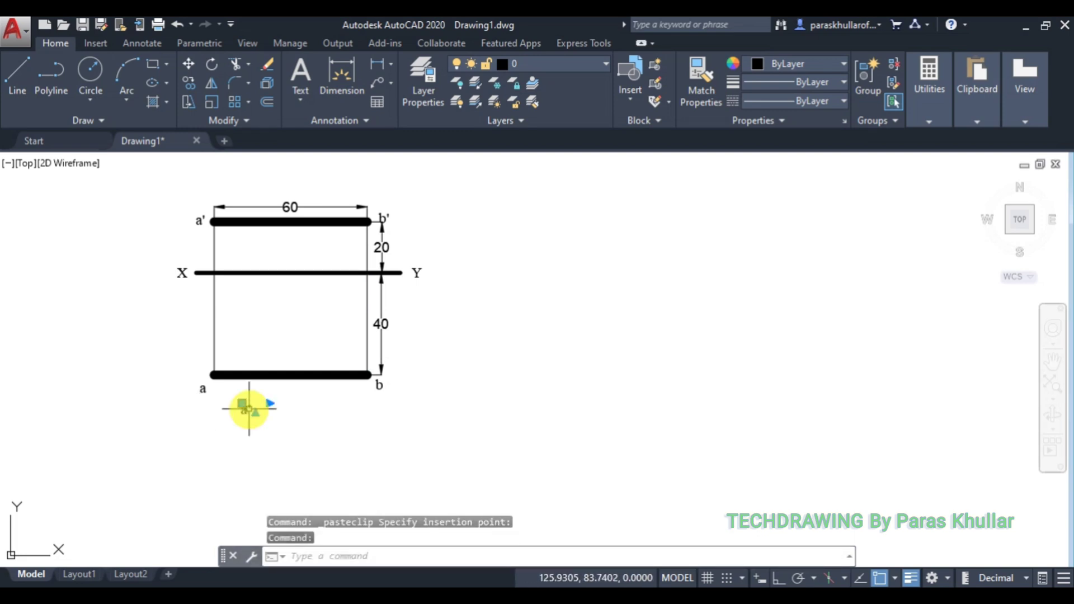
pyautogui.doubleClick(244, 409)
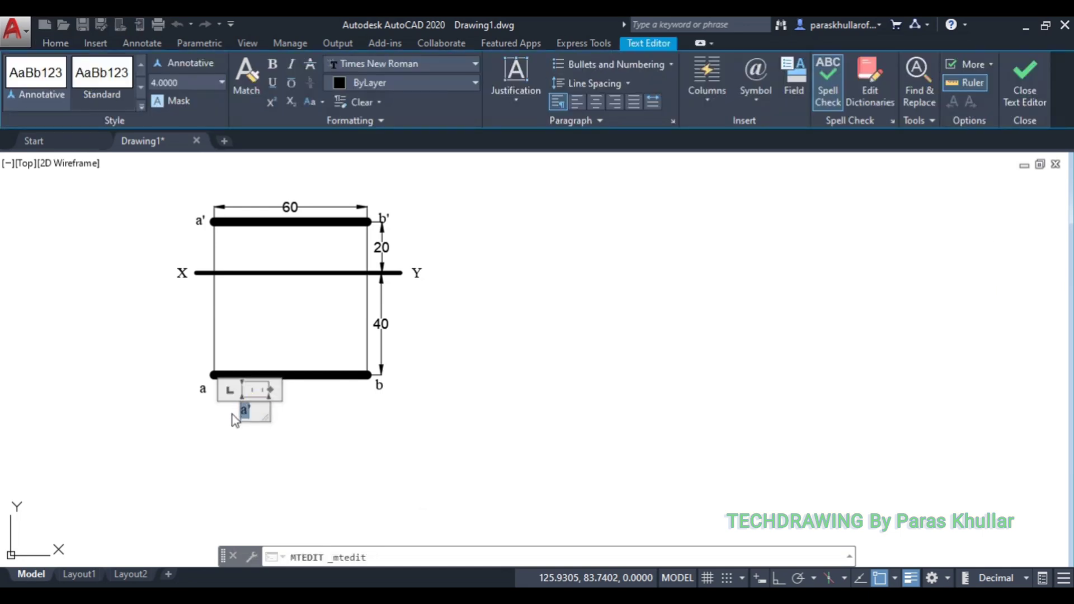
pyautogui.write('1st')
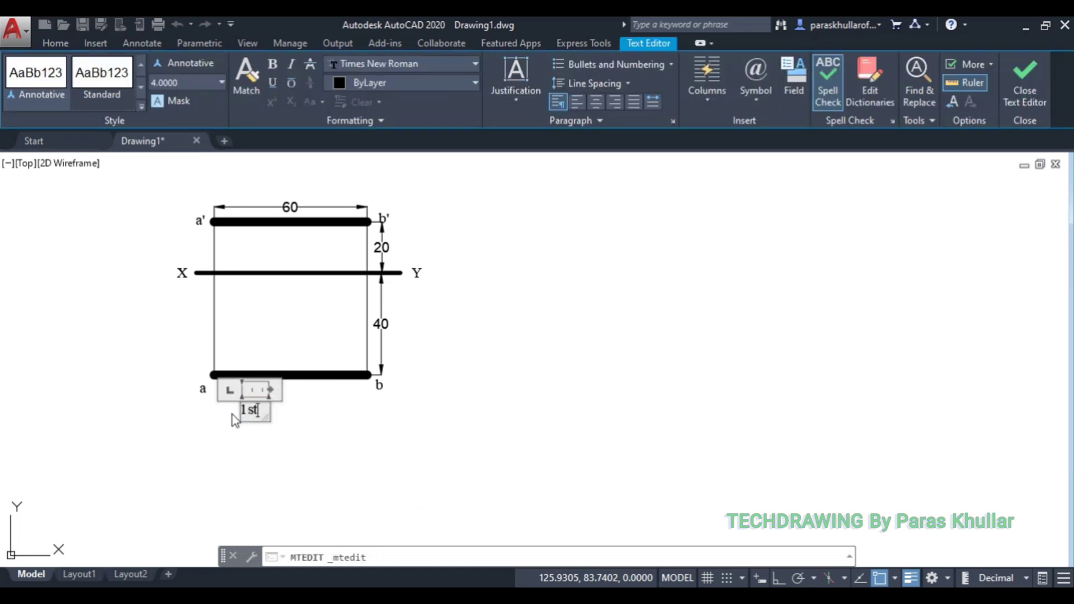
pyautogui.moveTo(274, 391); pyautogui.dragTo(327, 388)
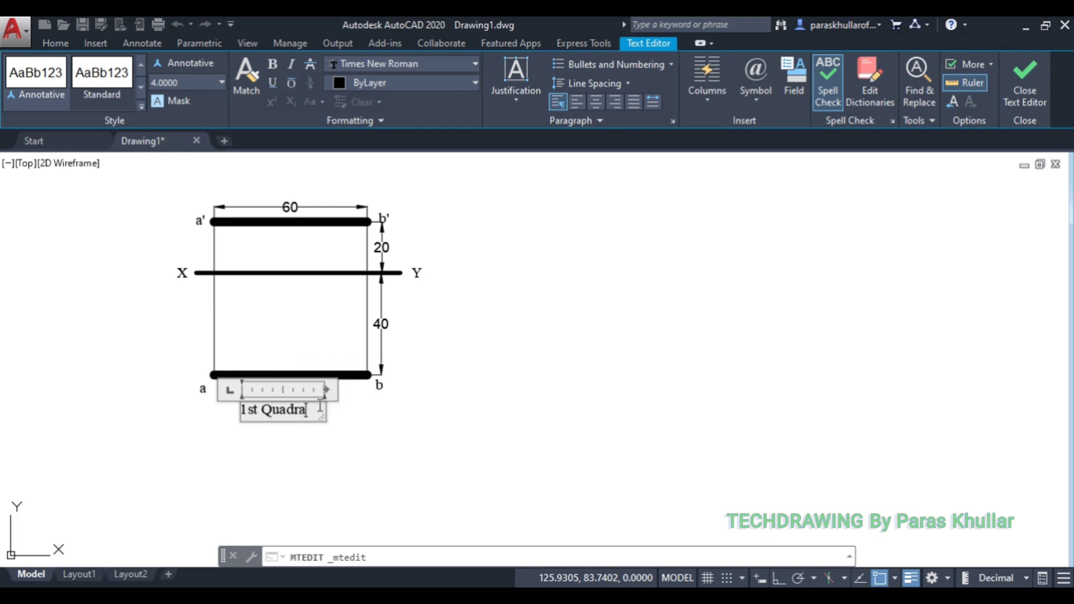
pyautogui.click(517, 371)
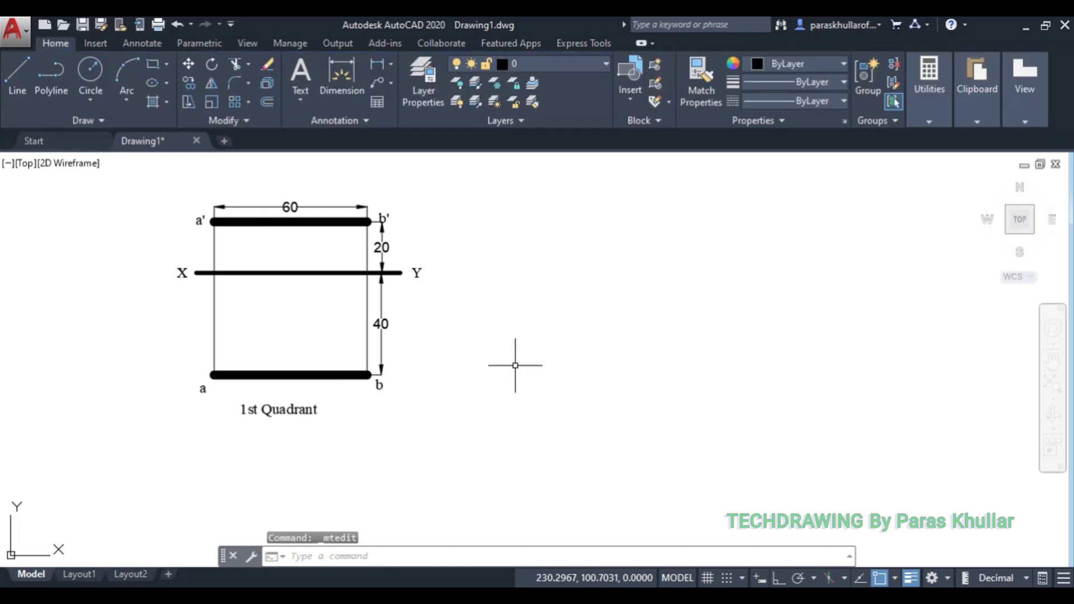
# Add an a₀ label with subscript 0 just under the XY line at the left projector
pyautogui.hotkey('ctrl', 'v')
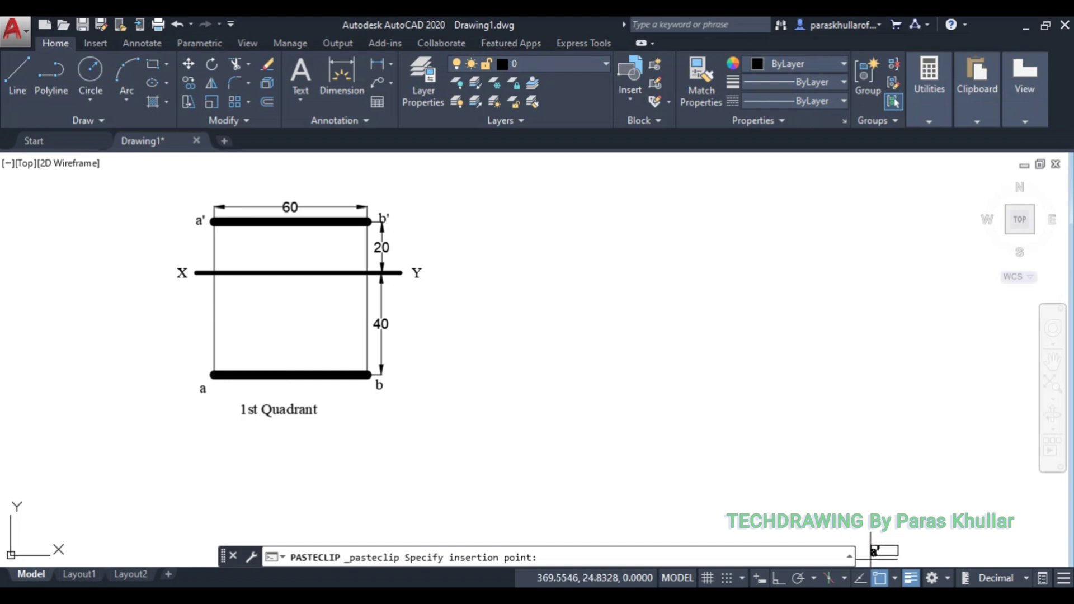
pyautogui.press('F3')
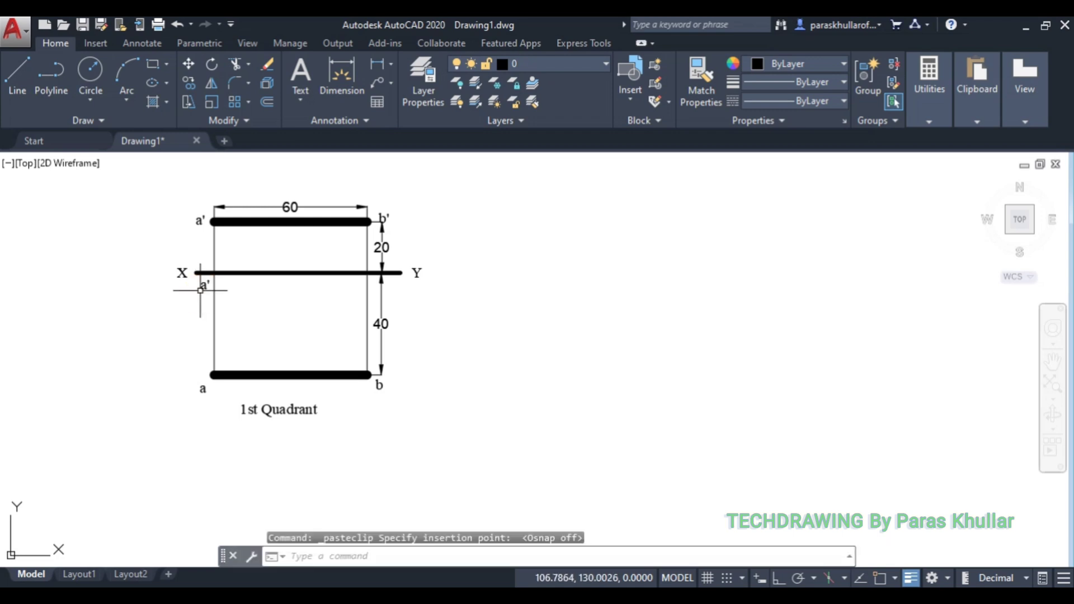
pyautogui.click(202, 284)
pyautogui.doubleClick(208, 285)
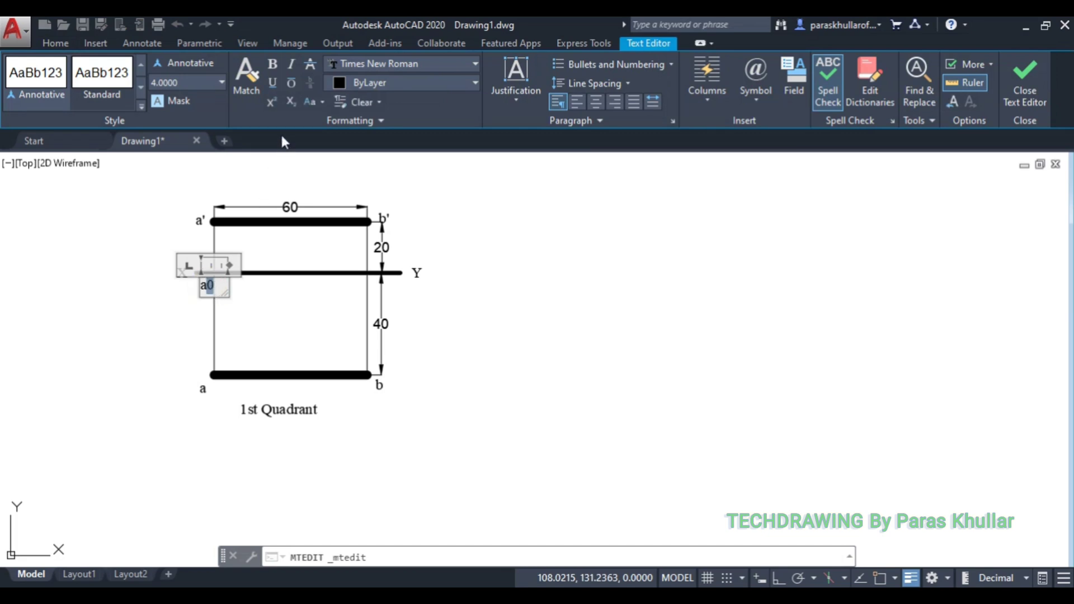
pyautogui.click(291, 104)
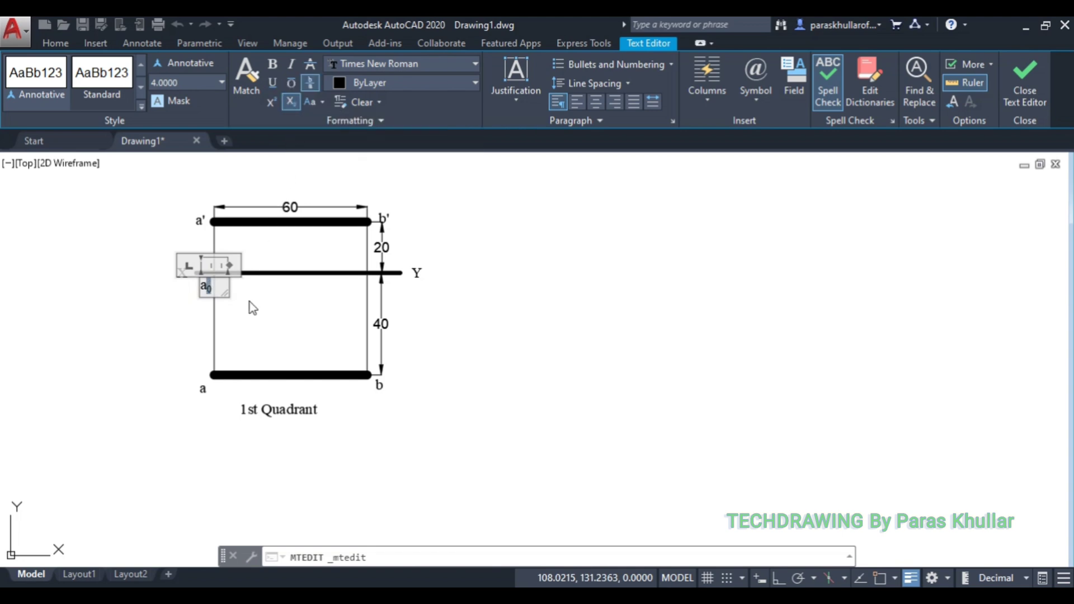
pyautogui.click(276, 304)
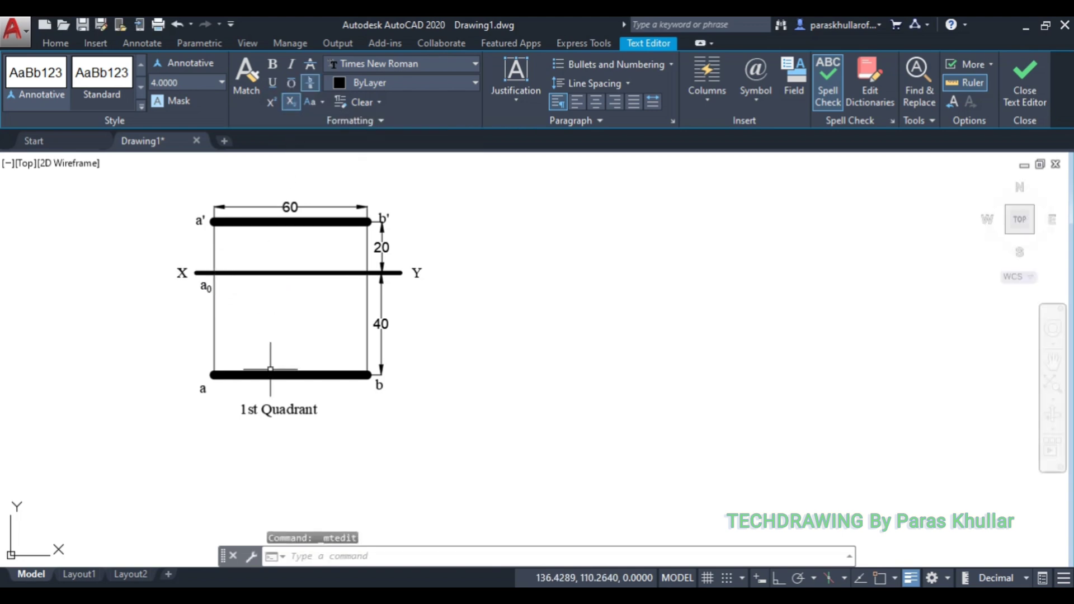
pyautogui.click(206, 287)
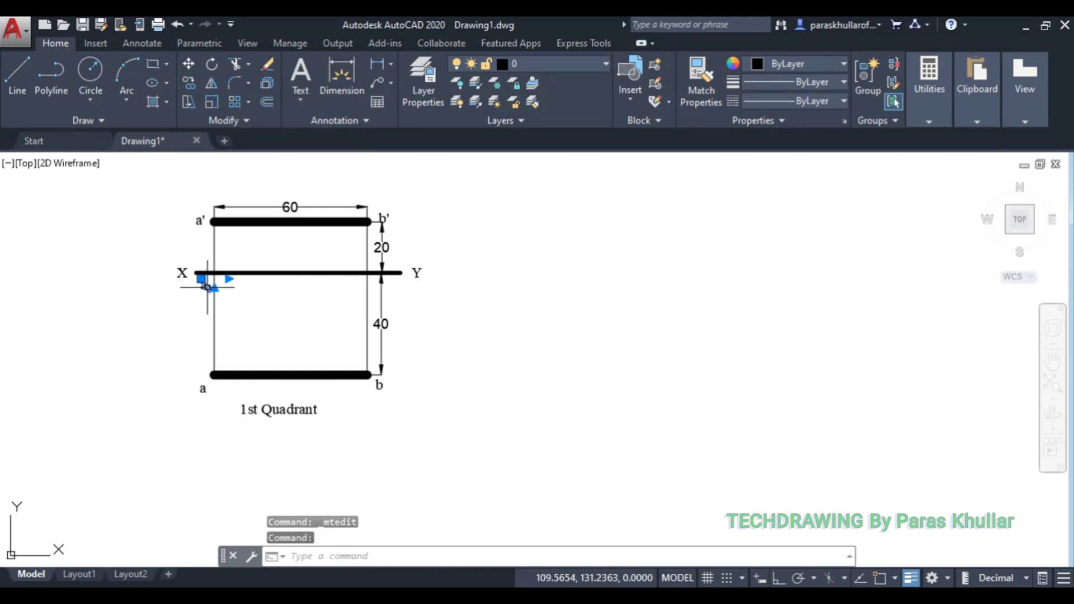
pyautogui.moveTo(208, 287)
pyautogui.mouseDown()
pyautogui.moveTo(216, 295)
pyautogui.moveTo(222, 285)
pyautogui.mouseUp()
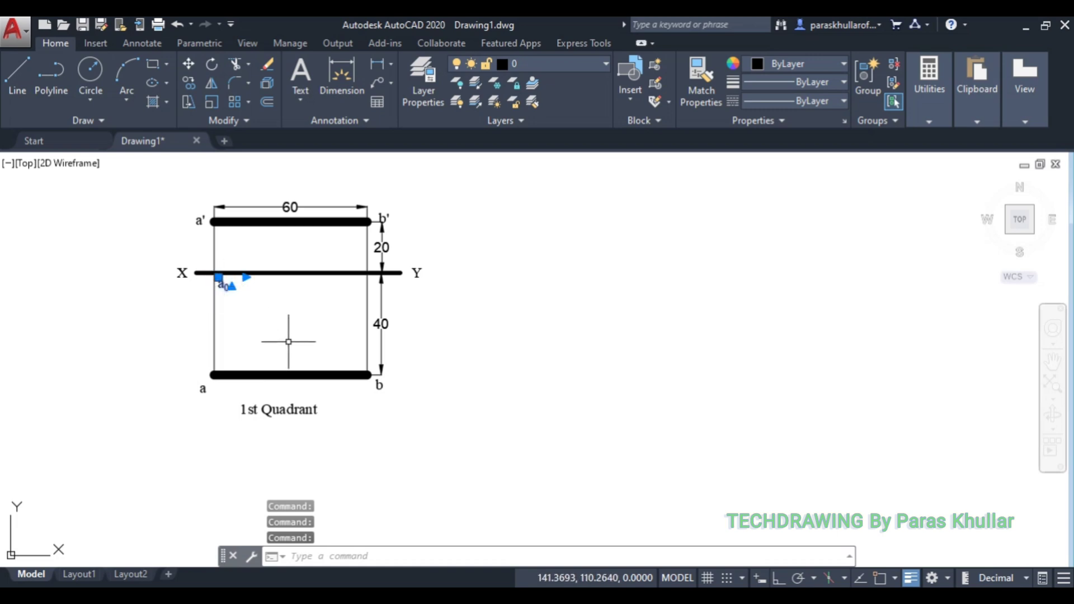
# Copy the a₀ label near the right projector and edit it to read b₀
pyautogui.hotkey('ctrl', 'c')
pyautogui.hotkey('ctrl', 'v')
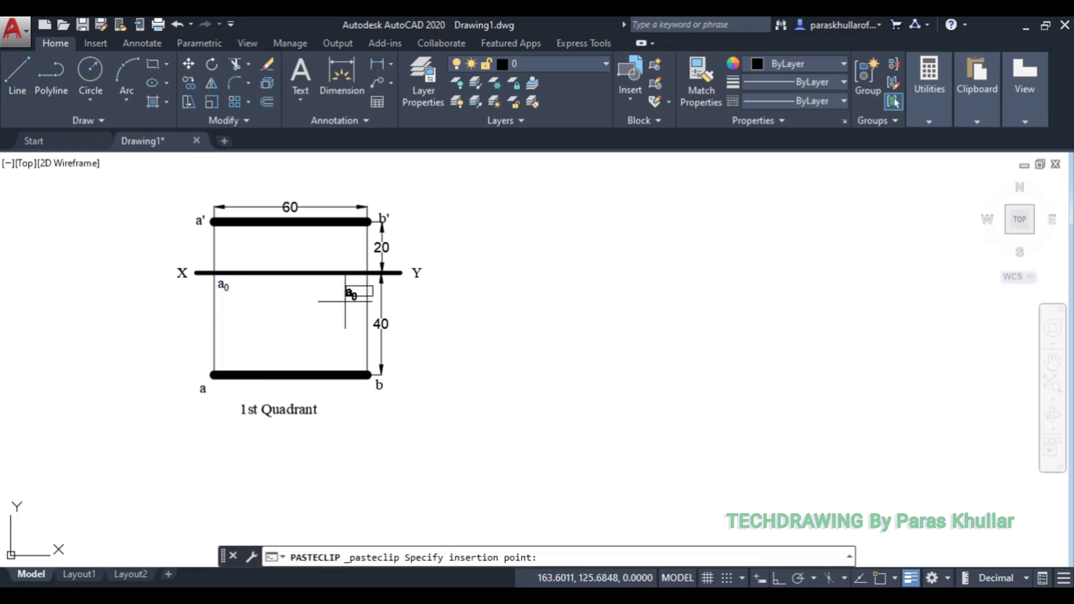
pyautogui.click(357, 290)
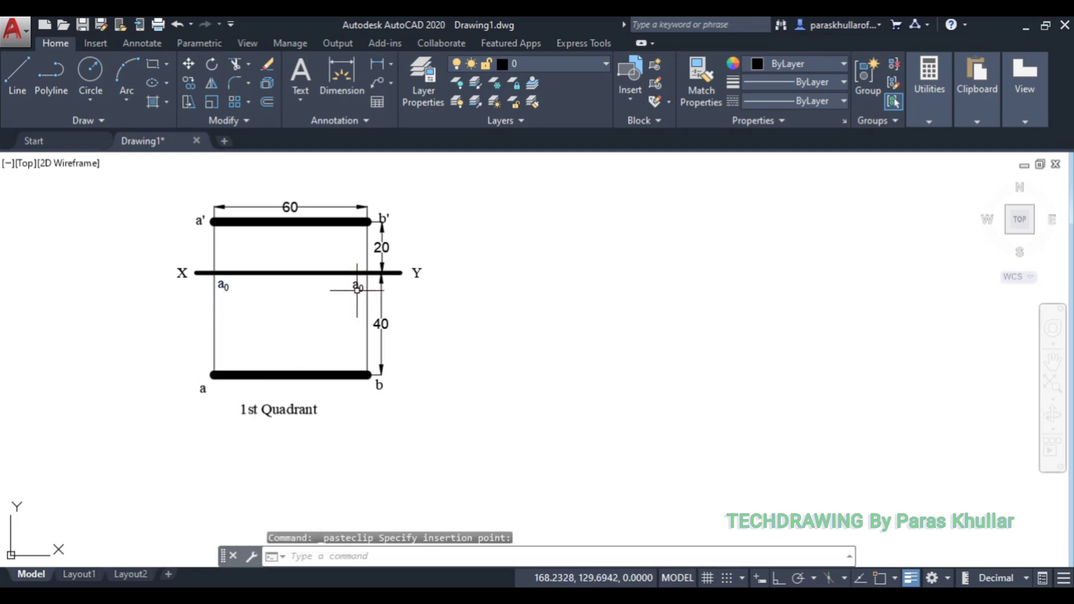
pyautogui.doubleClick(357, 287)
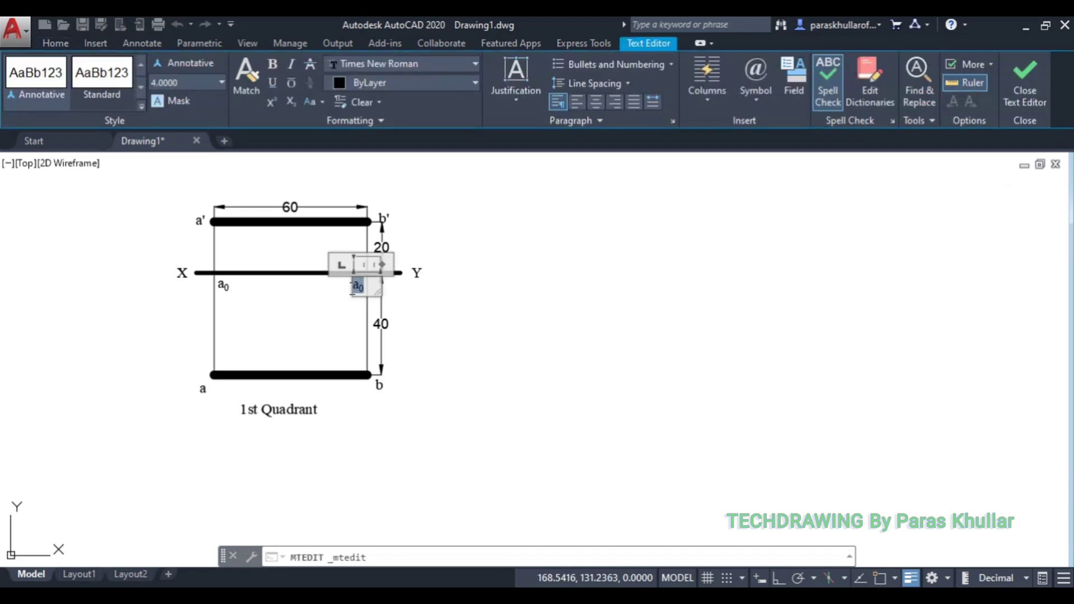
pyautogui.click(356, 288)
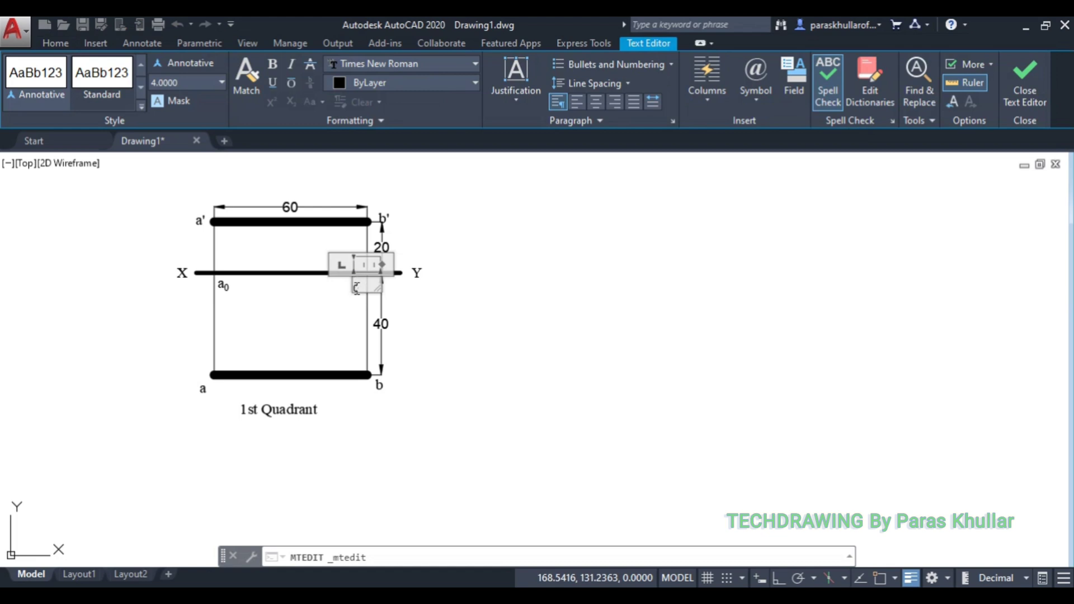
pyautogui.click(424, 305)
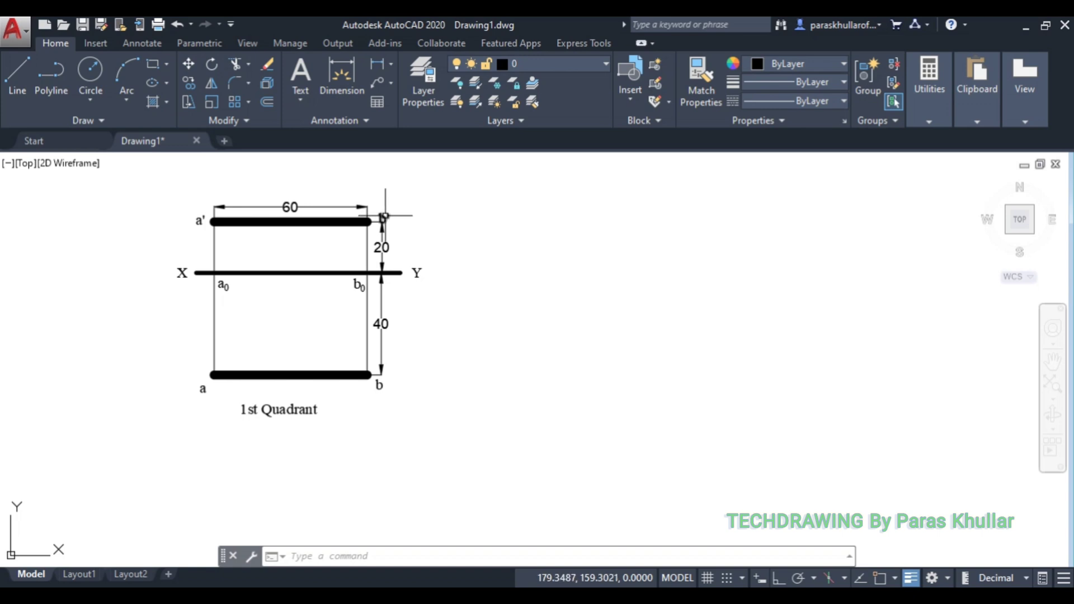
# Nudge the b' label and the a' label to sit just beside the upper line's ends
pyautogui.click(383, 218)
pyautogui.moveTo(383, 218); pyautogui.dragTo(383, 215)
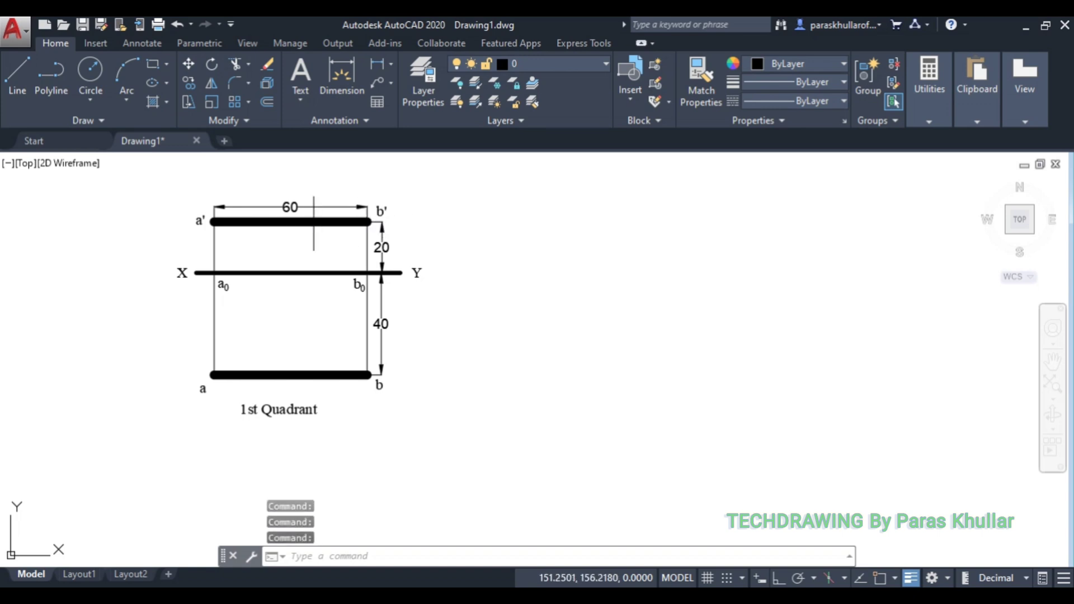
pyautogui.click(202, 221)
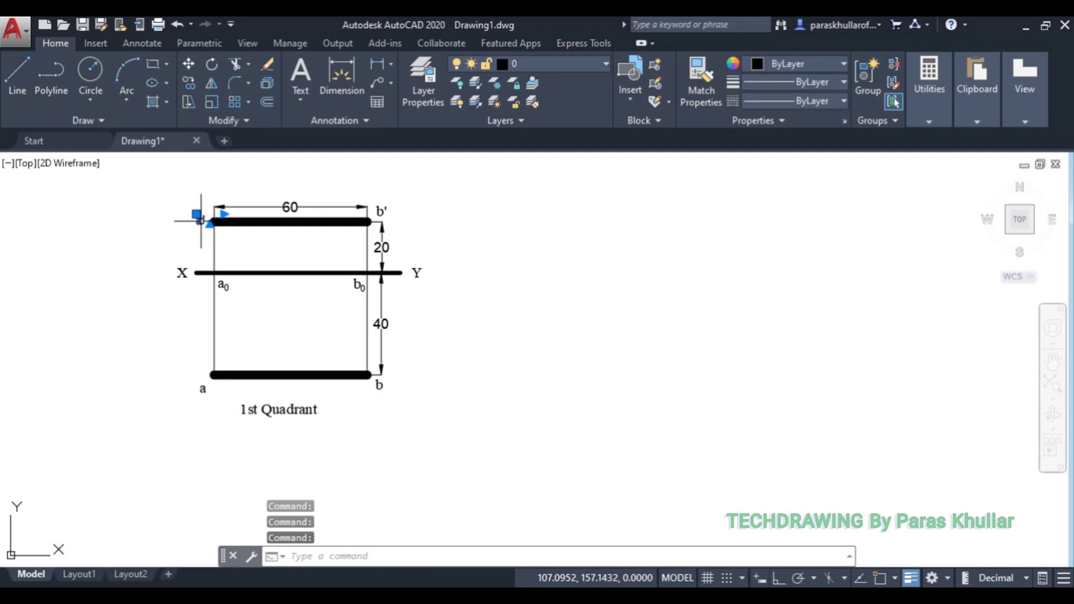
pyautogui.moveTo(202, 220); pyautogui.dragTo(206, 225)
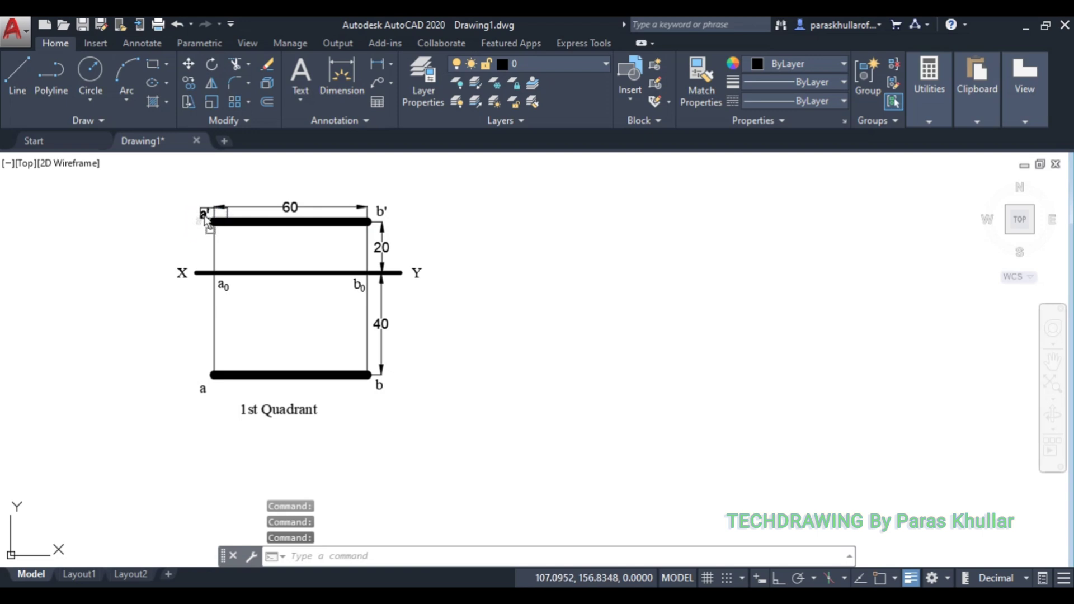
pyautogui.moveTo(205, 214); pyautogui.dragTo(203, 210)
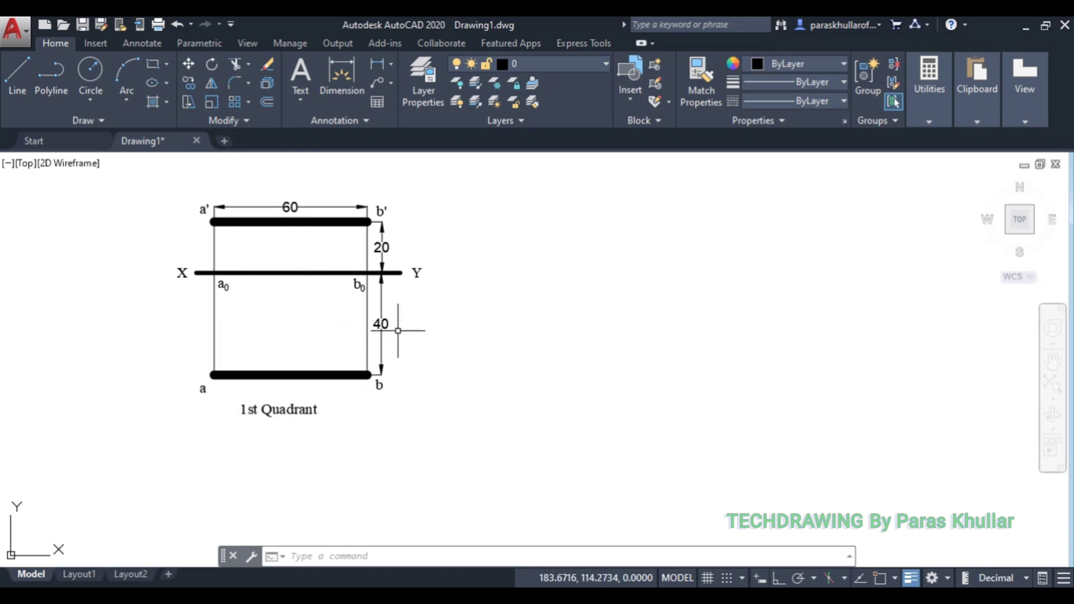
# Copy the 1st Quadrant drawing without its caption to the right, based on the XY line's right end
pyautogui.click(120, 185)
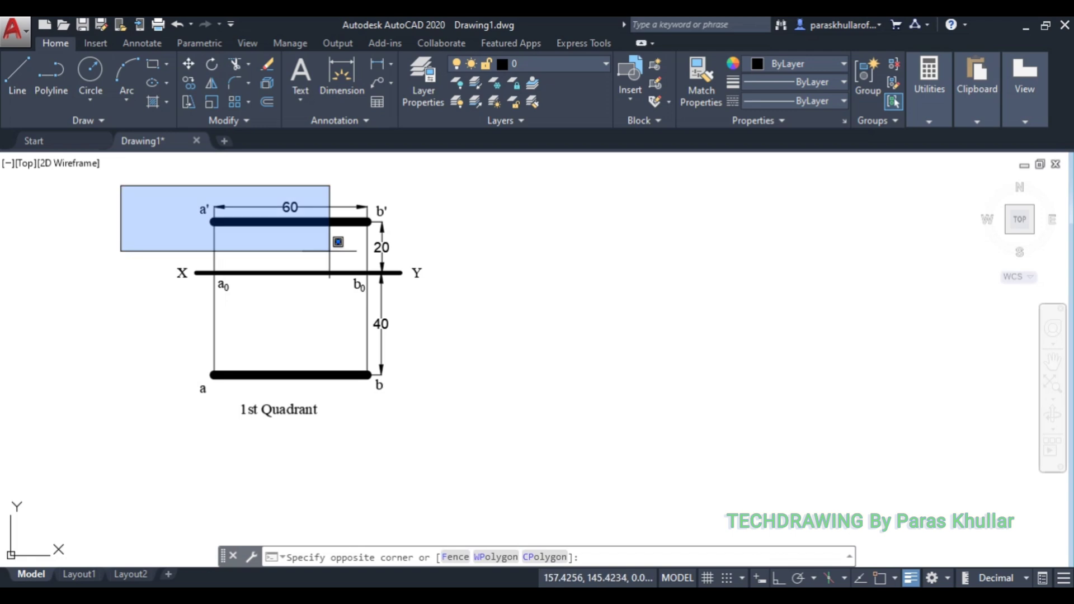
pyautogui.click(429, 390)
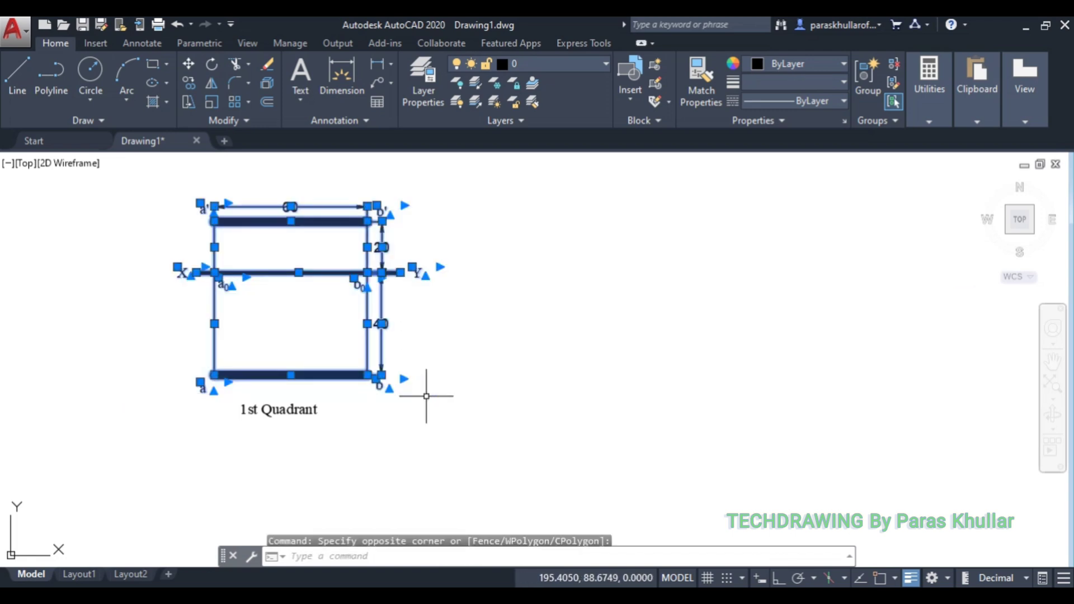
pyautogui.click(190, 86)
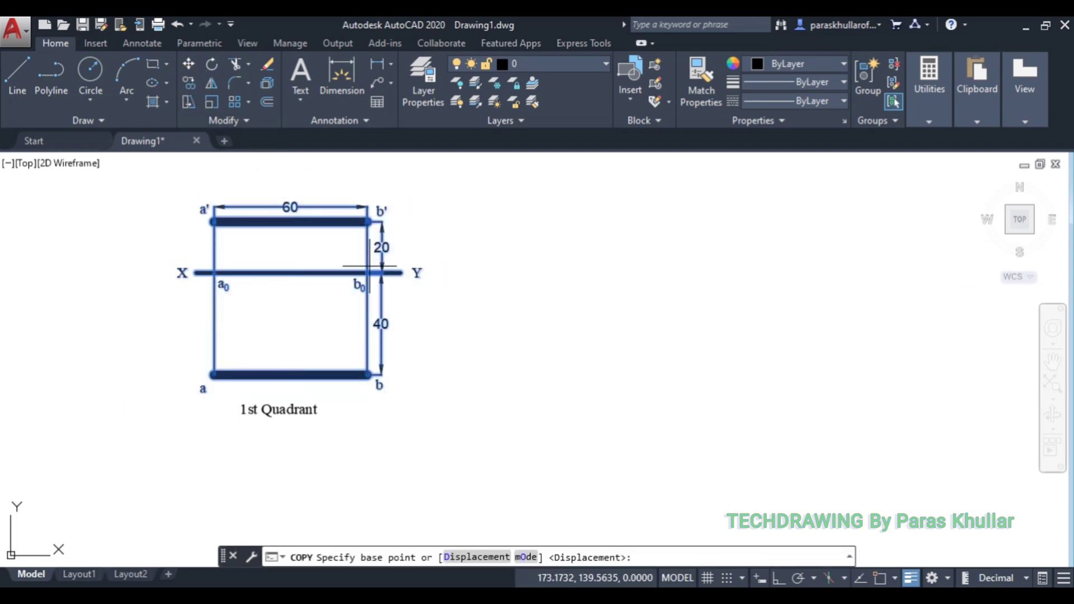
pyautogui.click(403, 273)
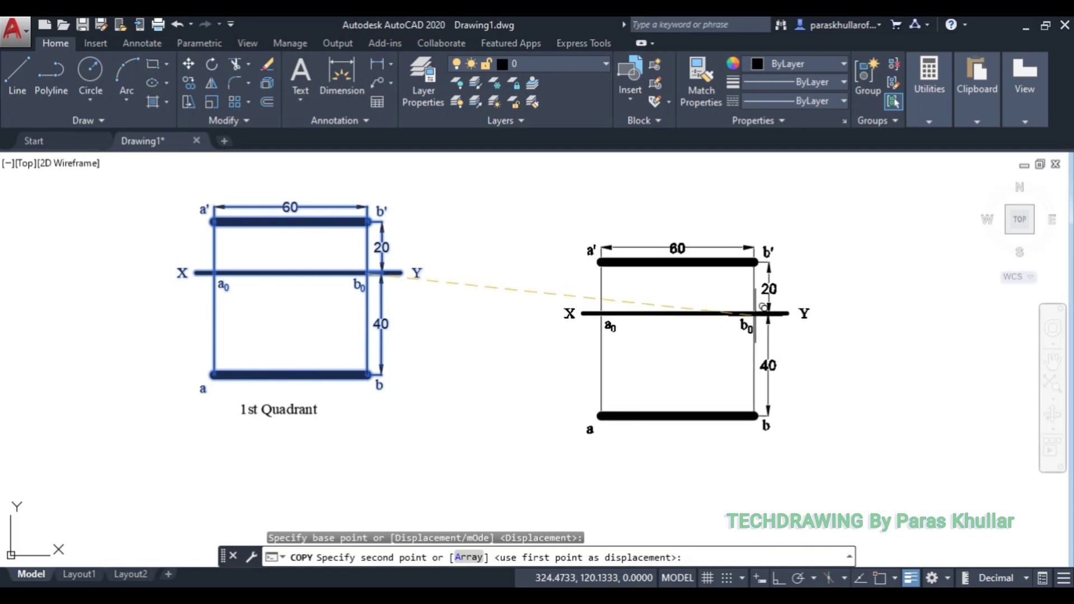
pyautogui.click(763, 307)
pyautogui.press('Escape')
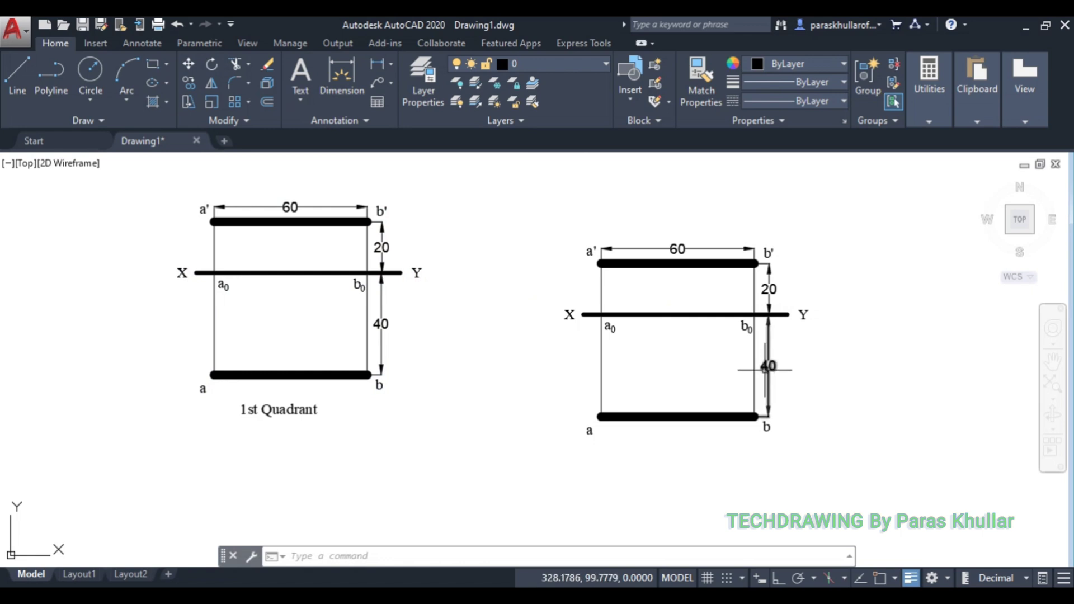
# Mirror the copy's plan line, projectors and 40 dimension about the XY line, erasing the originals
pyautogui.click(793, 444)
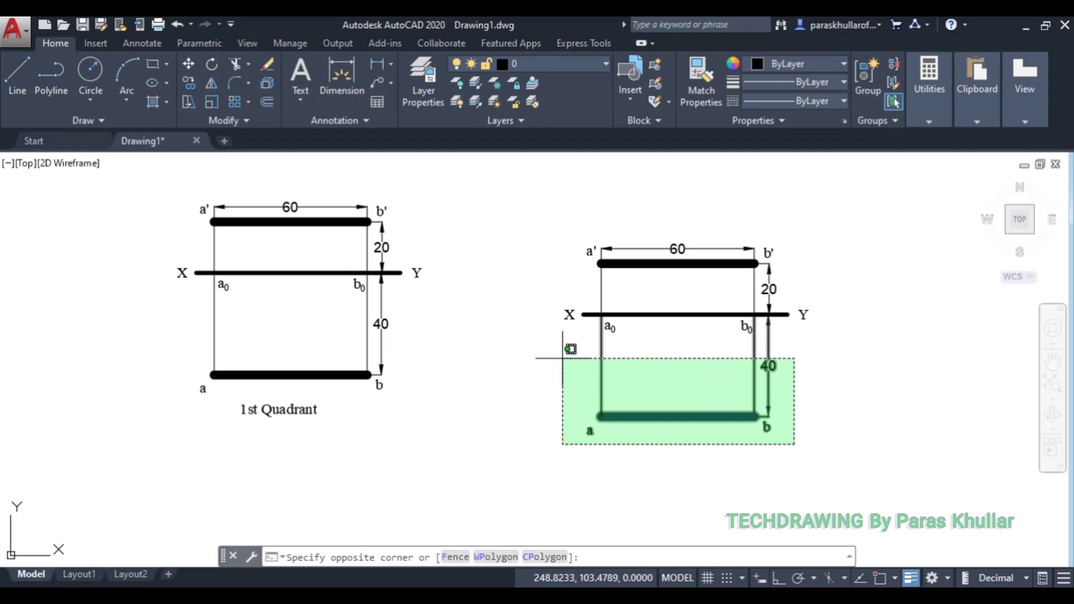
pyautogui.click(562, 356)
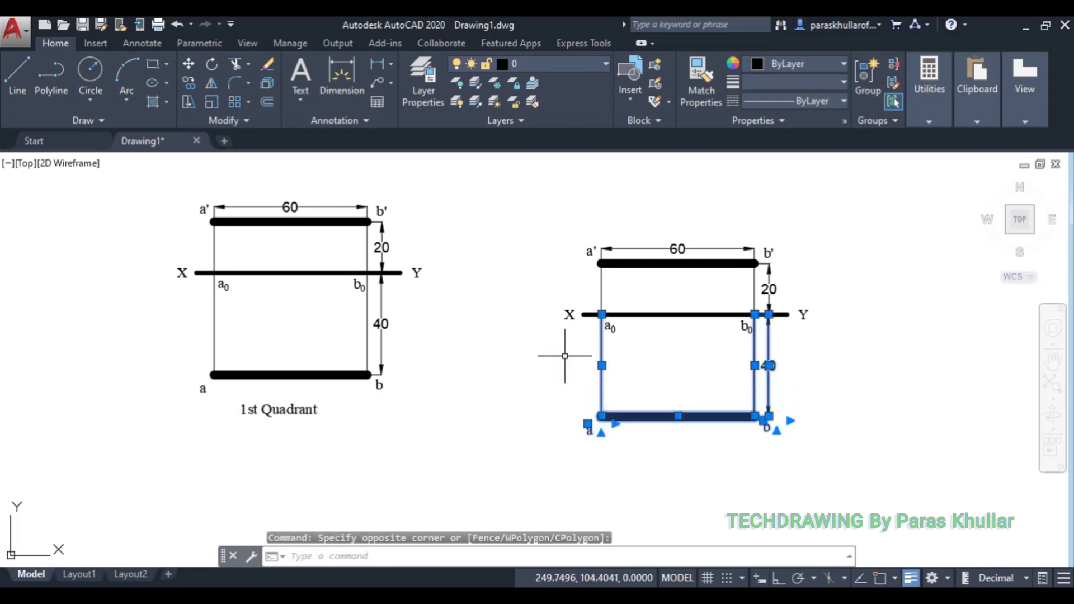
pyautogui.click(211, 84)
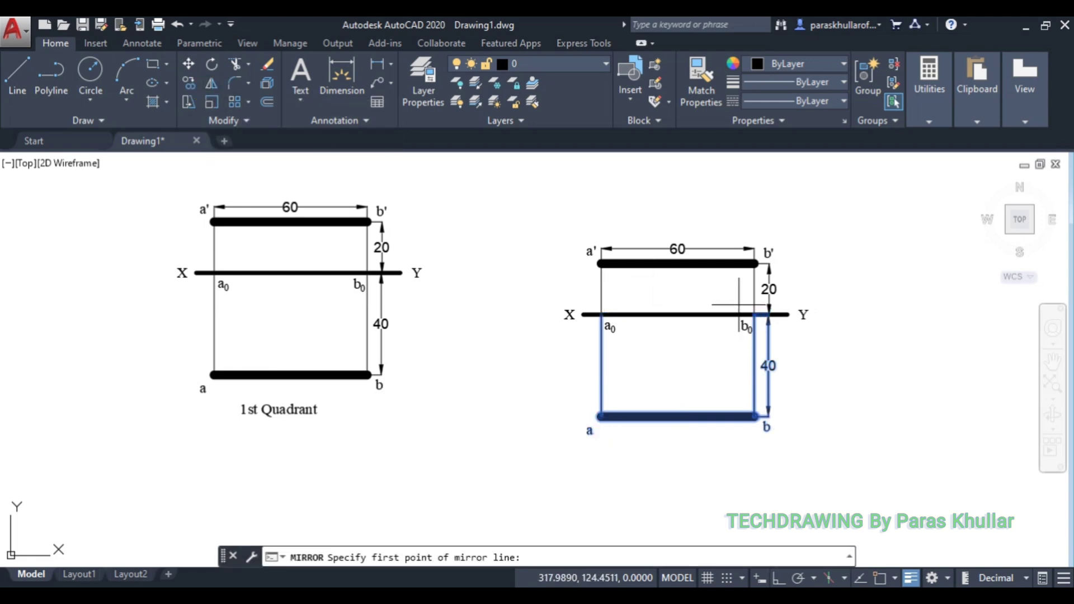
pyautogui.press('F3')
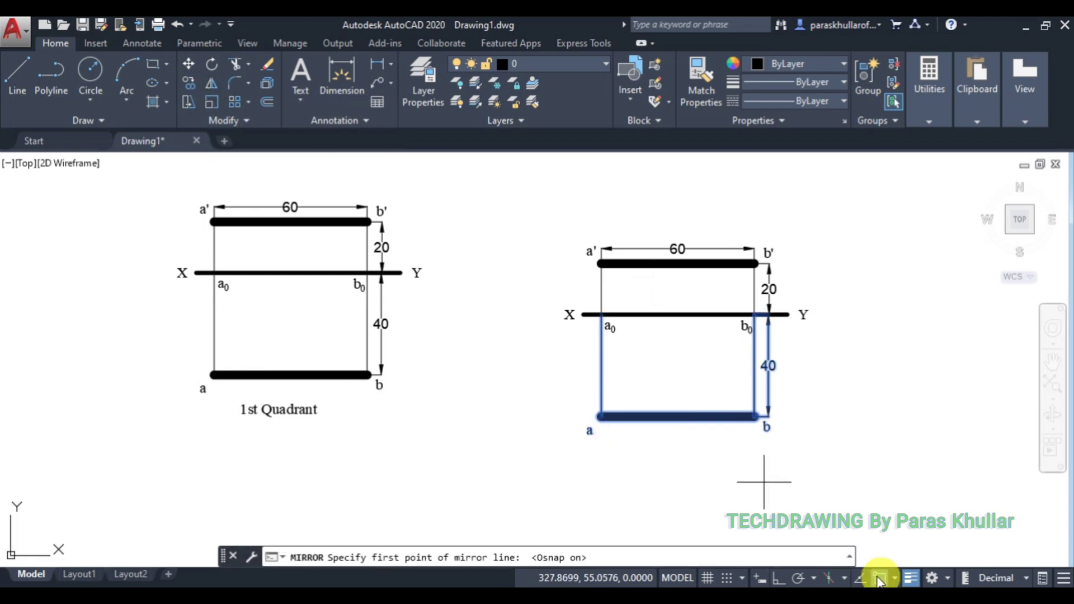
pyautogui.click(754, 315)
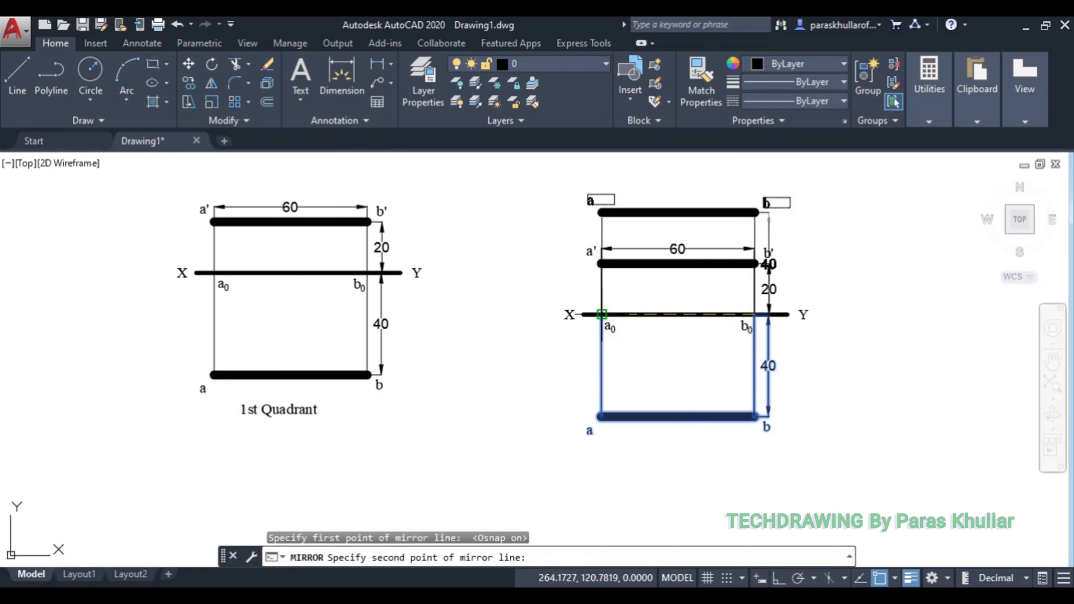
pyautogui.click(602, 314)
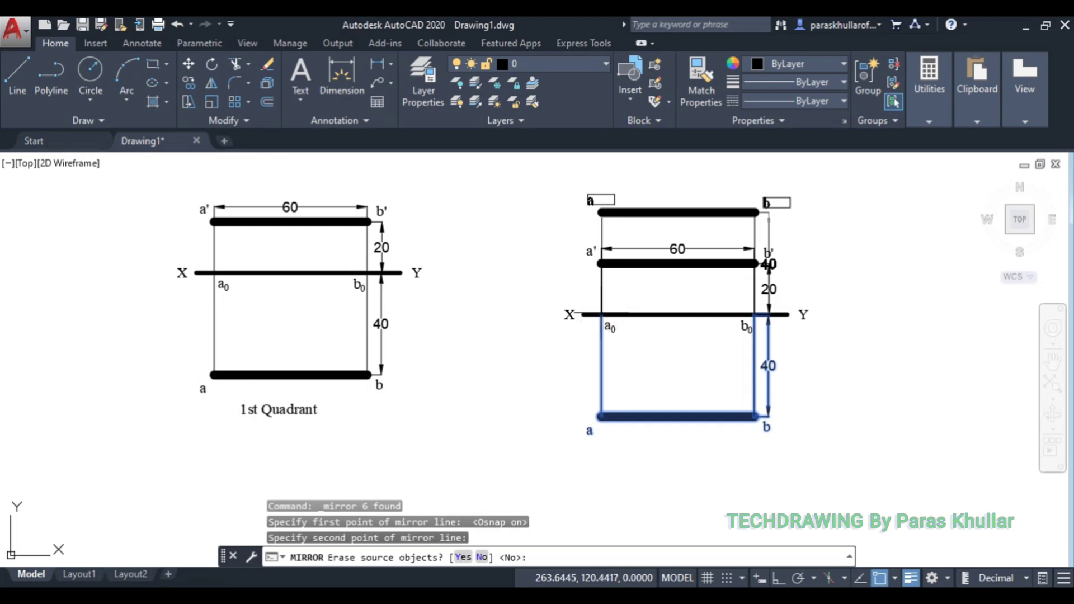
pyautogui.click(463, 557)
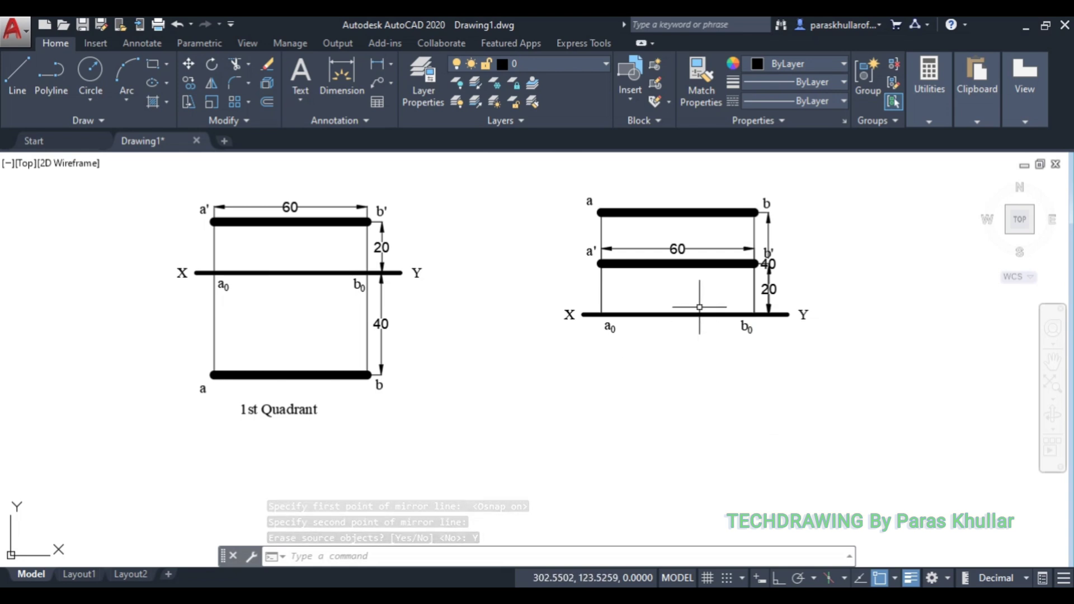
# Move the 40 dimension further right so it clears the lines
pyautogui.click(768, 238)
pyautogui.click(769, 264)
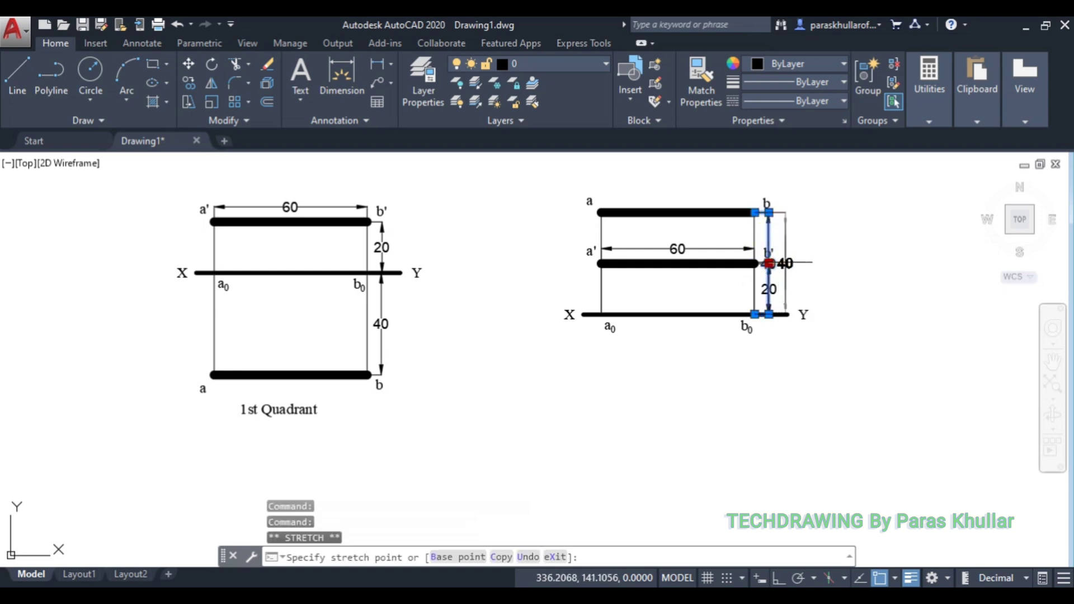
pyautogui.click(785, 263)
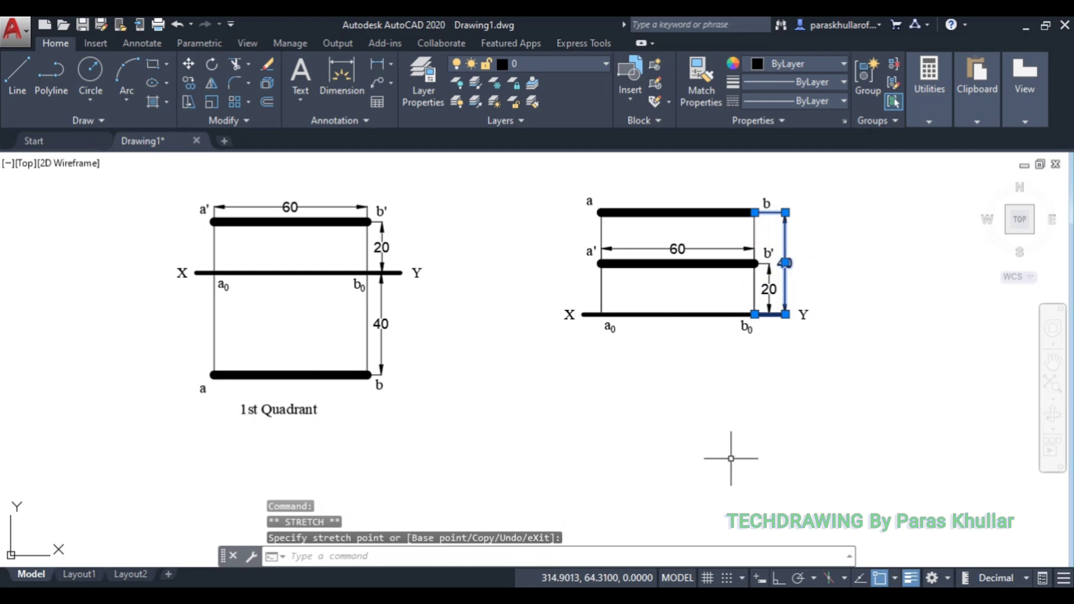
pyautogui.press('Escape')
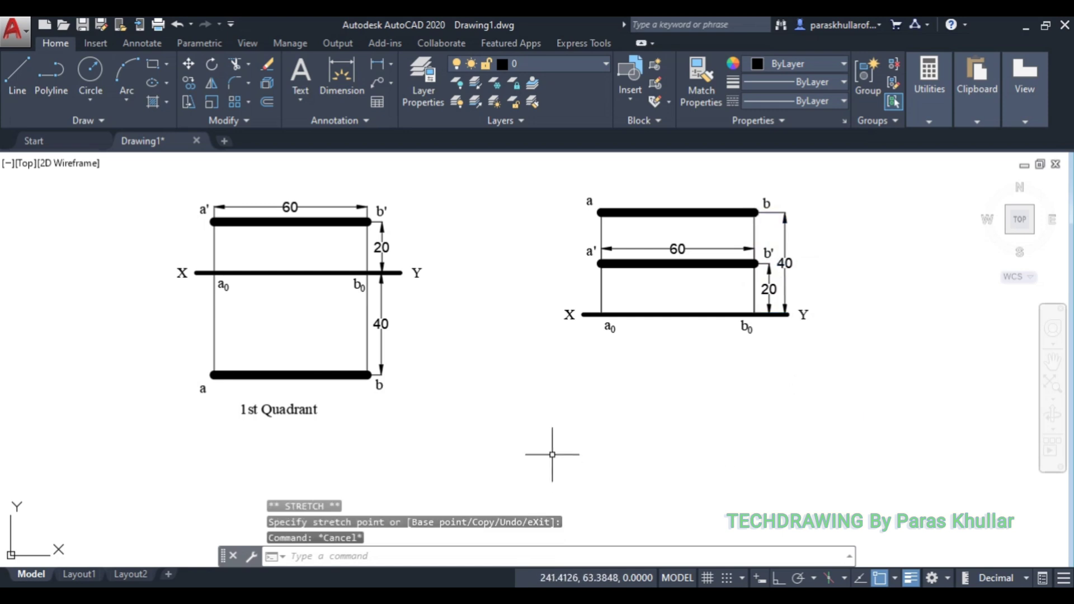
# Paste a copy of the caption under the second drawing and change it to '2nd Quadrant'
pyautogui.click(290, 409)
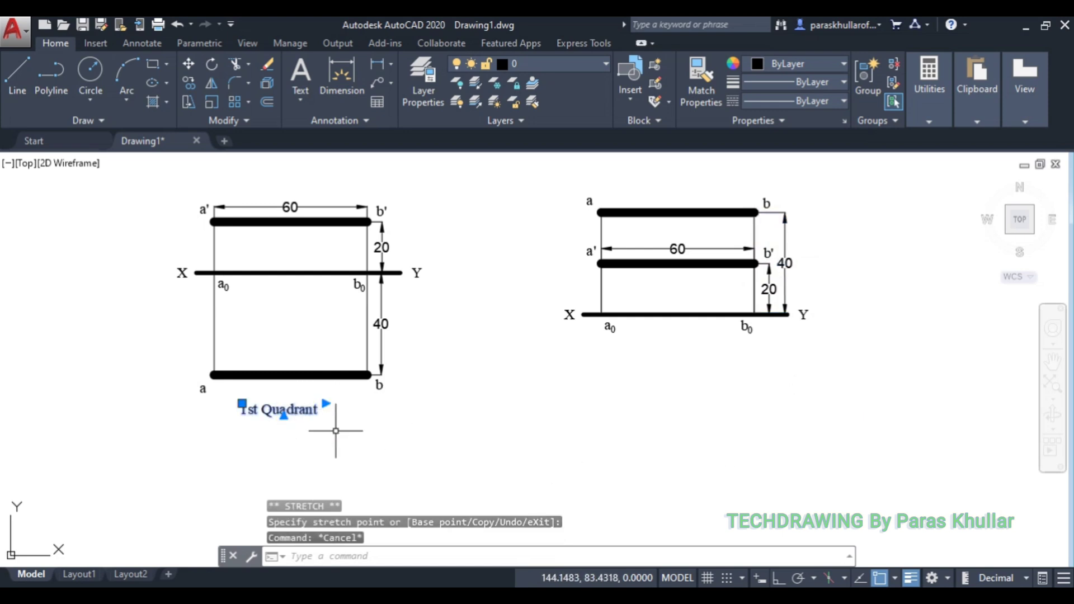
pyautogui.hotkey('ctrl', 'c')
pyautogui.hotkey('ctrl', 'v')
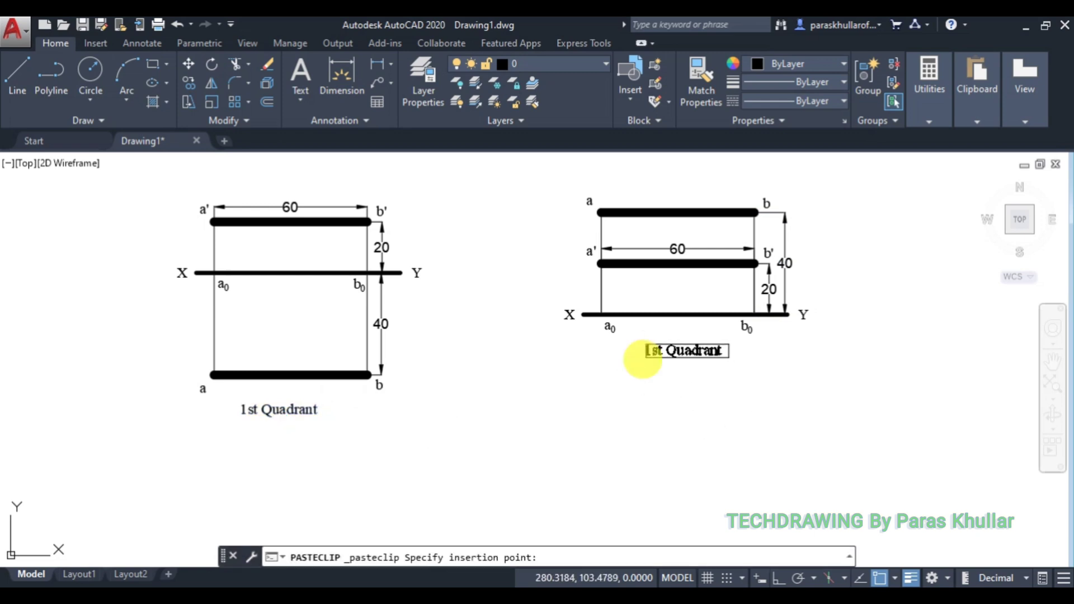
pyautogui.click(644, 358)
pyautogui.doubleClick(655, 356)
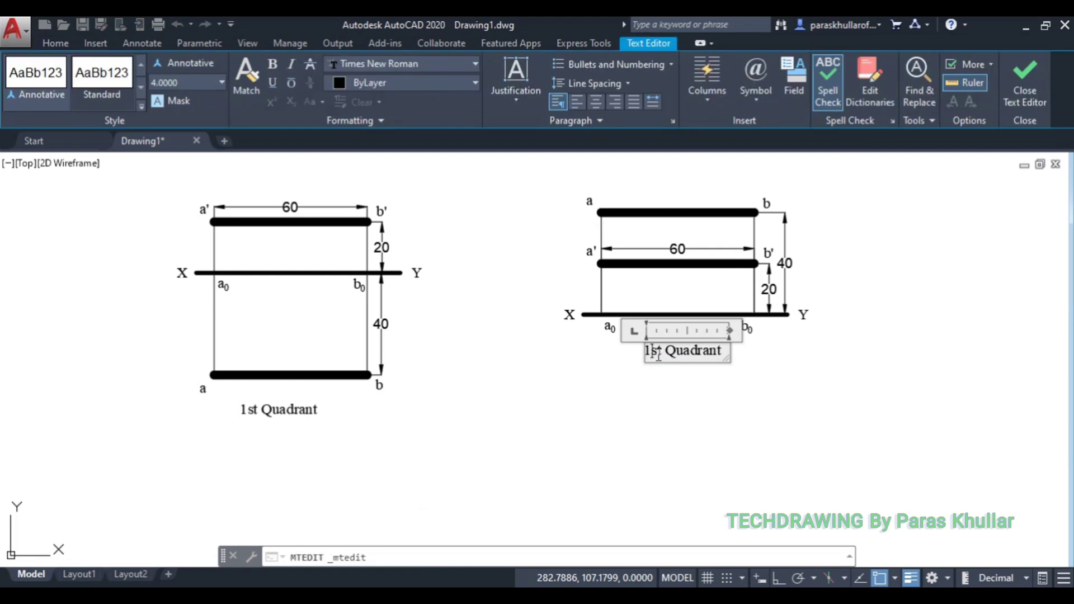
pyautogui.moveTo(660, 353); pyautogui.dragTo(642, 356)
pyautogui.write('2nd')
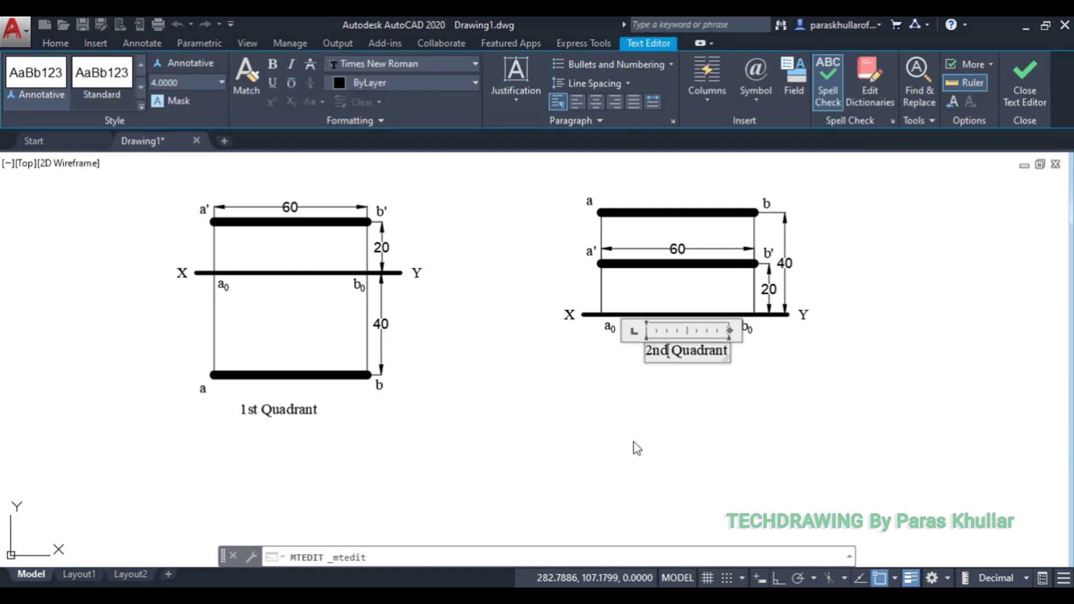
pyautogui.click(626, 448)
# Reposition the second drawing's a₀ and b₀ labels neatly under the XY line
pyautogui.click(609, 325)
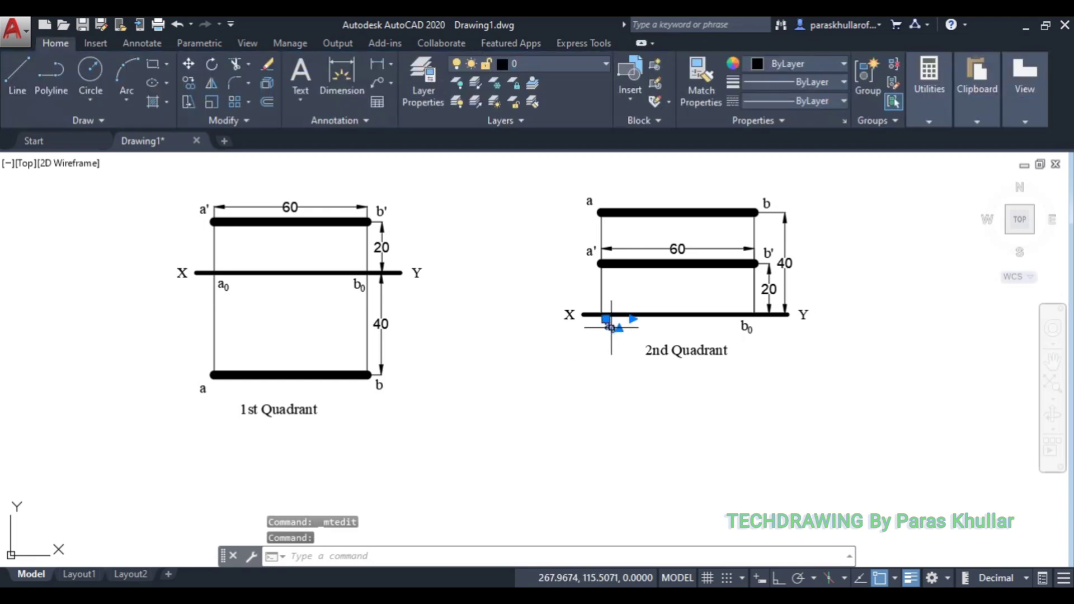
pyautogui.moveTo(608, 325); pyautogui.dragTo(610, 335)
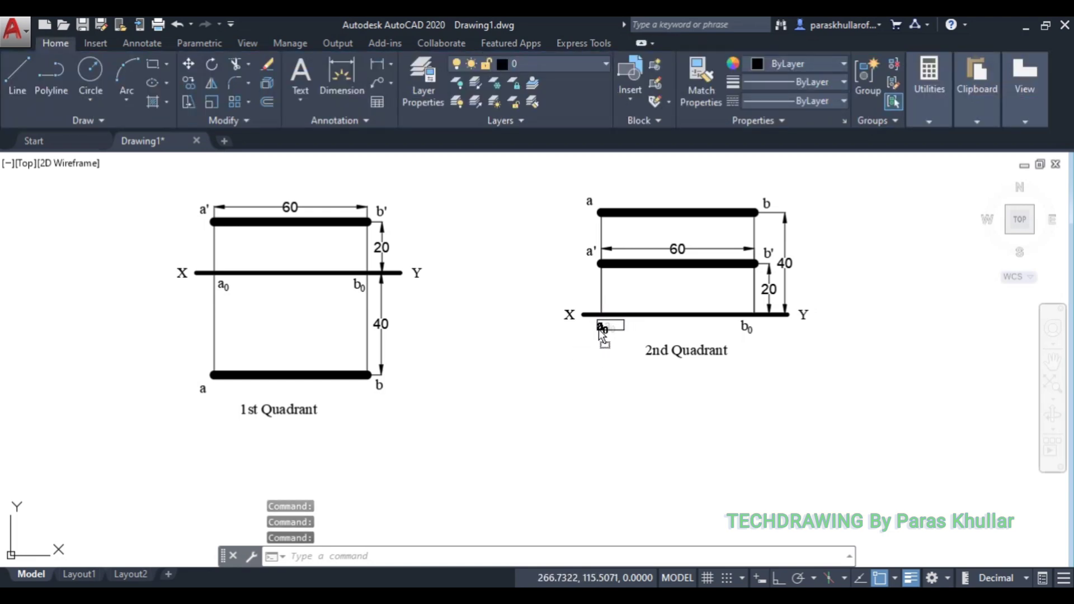
pyautogui.click(744, 326)
pyautogui.moveTo(745, 326); pyautogui.dragTo(753, 331)
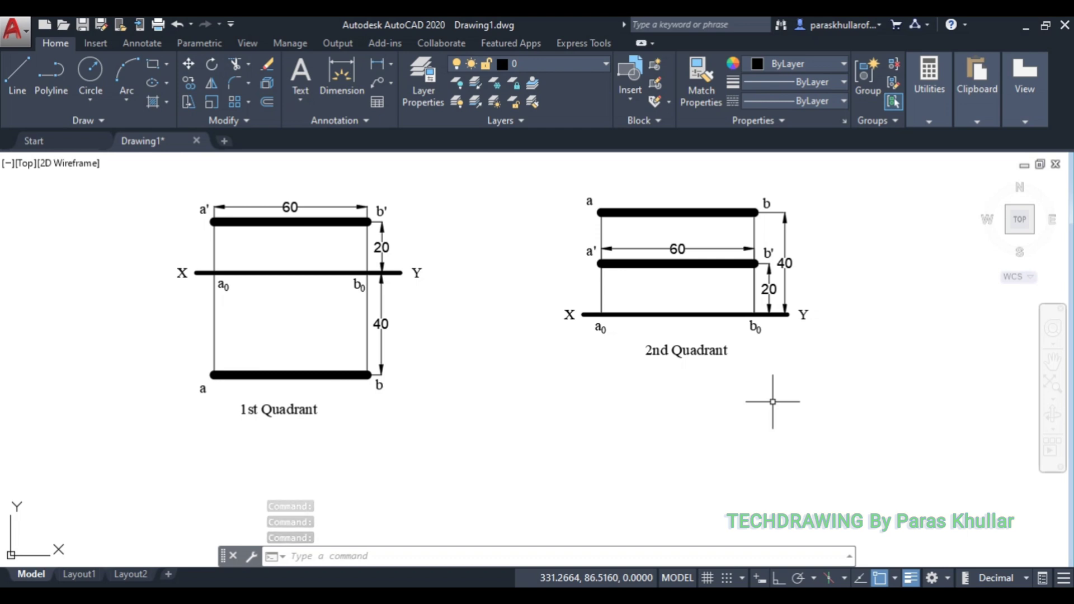
pyautogui.moveTo(505, 435)
pyautogui.mouseDown(button='middle')
pyautogui.moveTo(585, 417)
pyautogui.moveTo(508, 384)
pyautogui.mouseUp(button='middle')
# Copy the uncaptioned 1st Quadrant drawing with Ctrl+C/Ctrl+V and paste it below the original
pyautogui.scroll(-2, 586, 418)
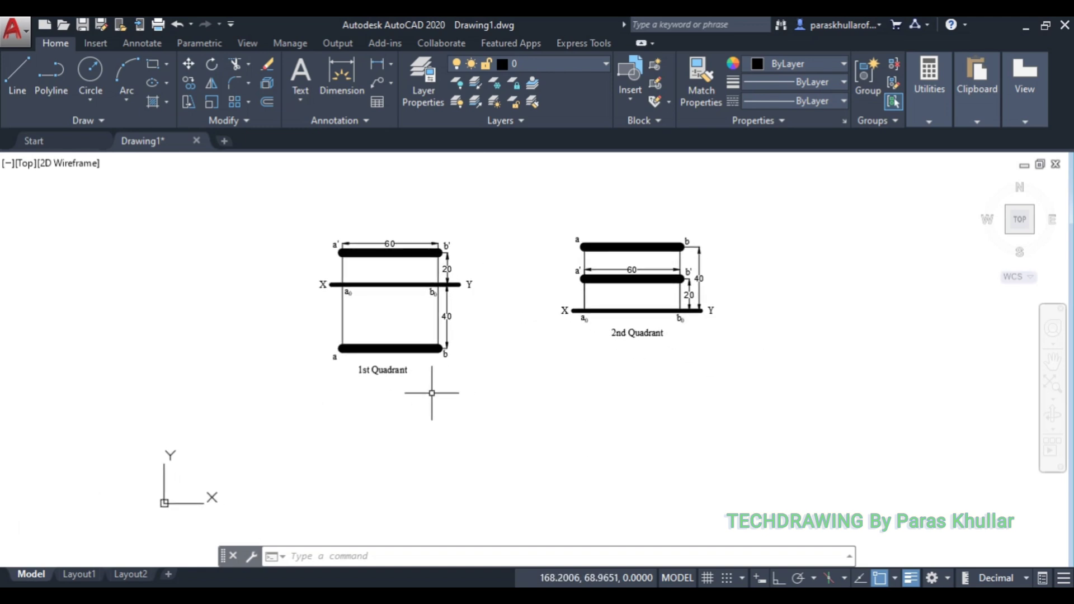
pyautogui.scroll(2, 432, 394)
pyautogui.moveTo(478, 384); pyautogui.dragTo(531, 408, button='middle')
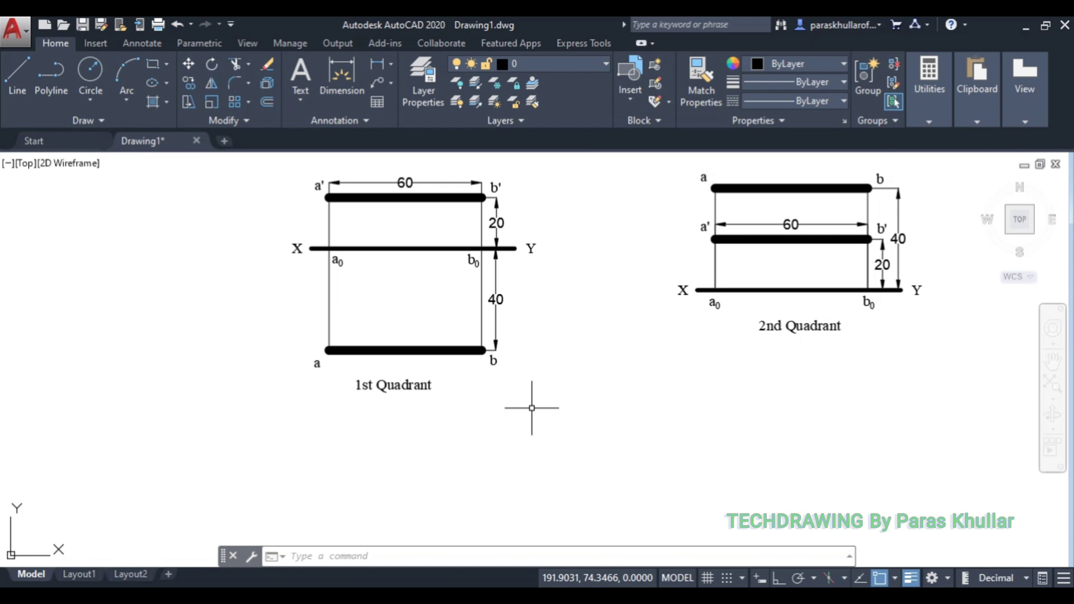
pyautogui.click(256, 166)
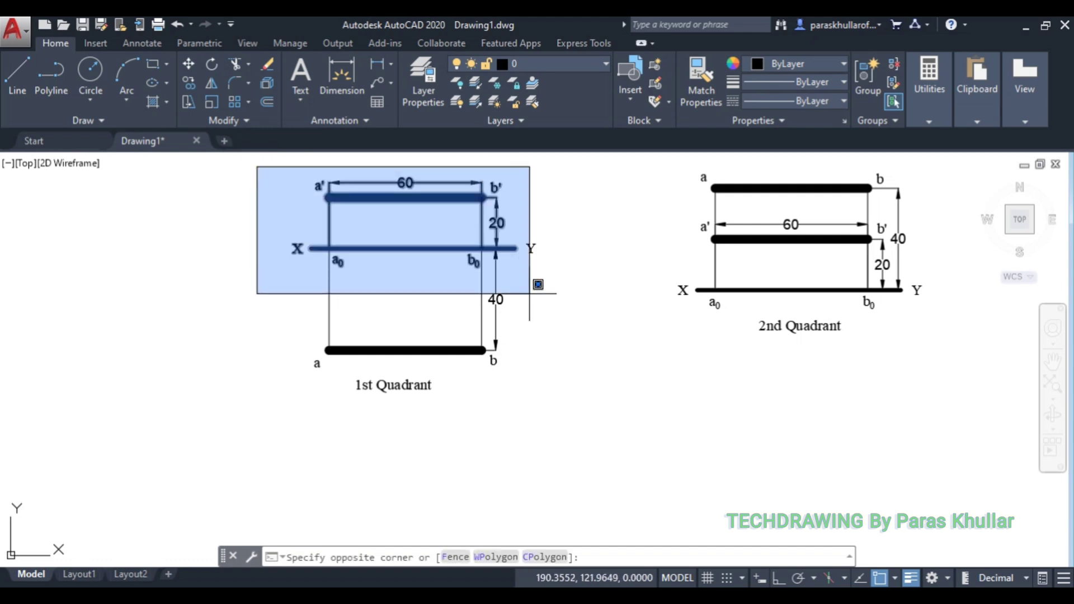
pyautogui.click(530, 368)
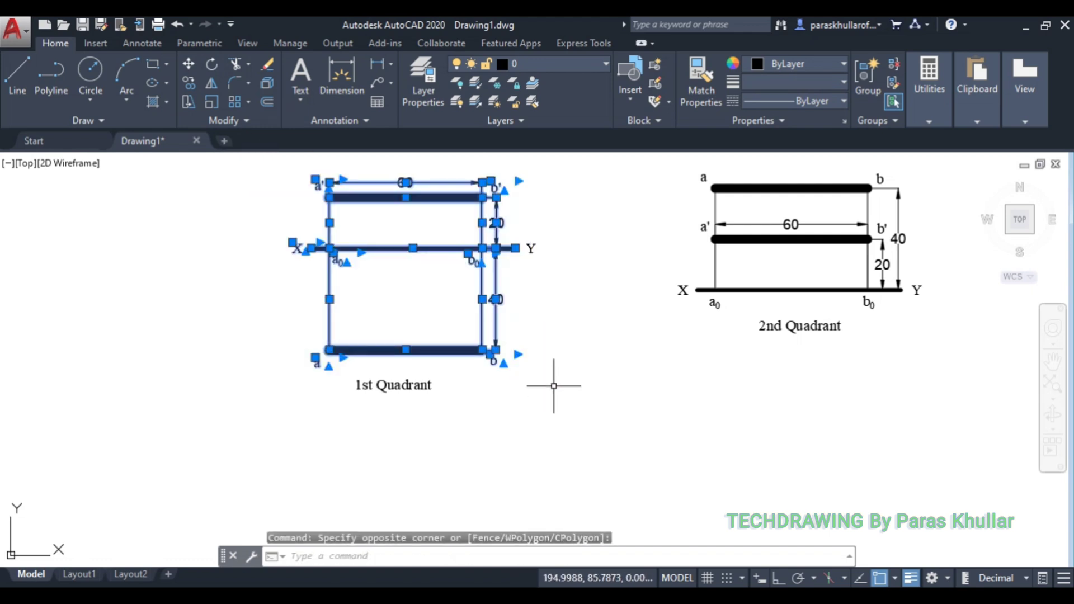
pyautogui.hotkey('ctrl', 'c')
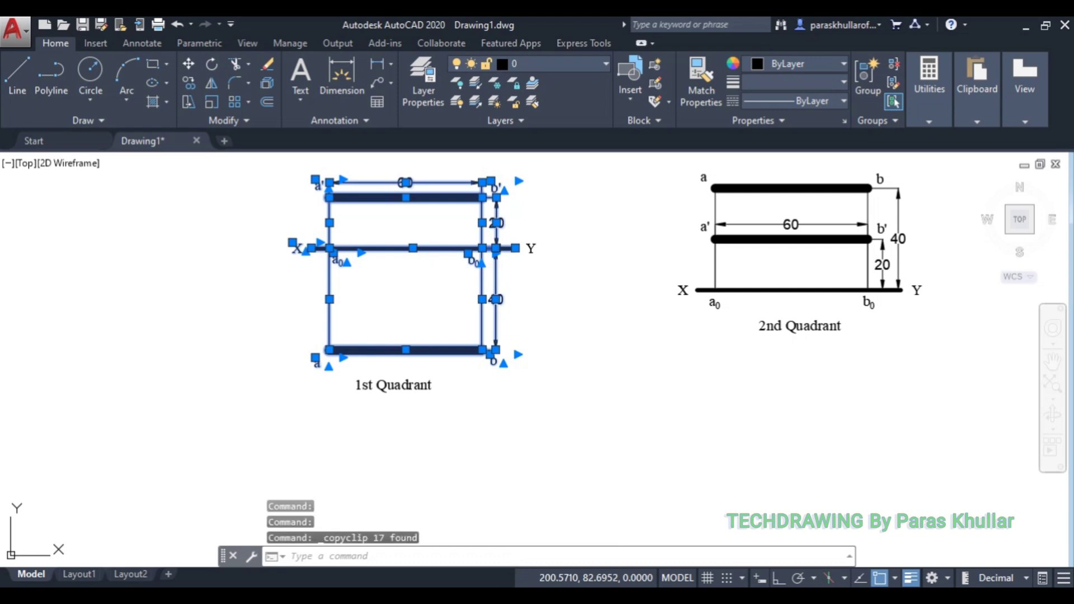
pyautogui.hotkey('ctrl', 'v')
pyautogui.moveTo(556, 427); pyautogui.dragTo(472, 192, button='middle')
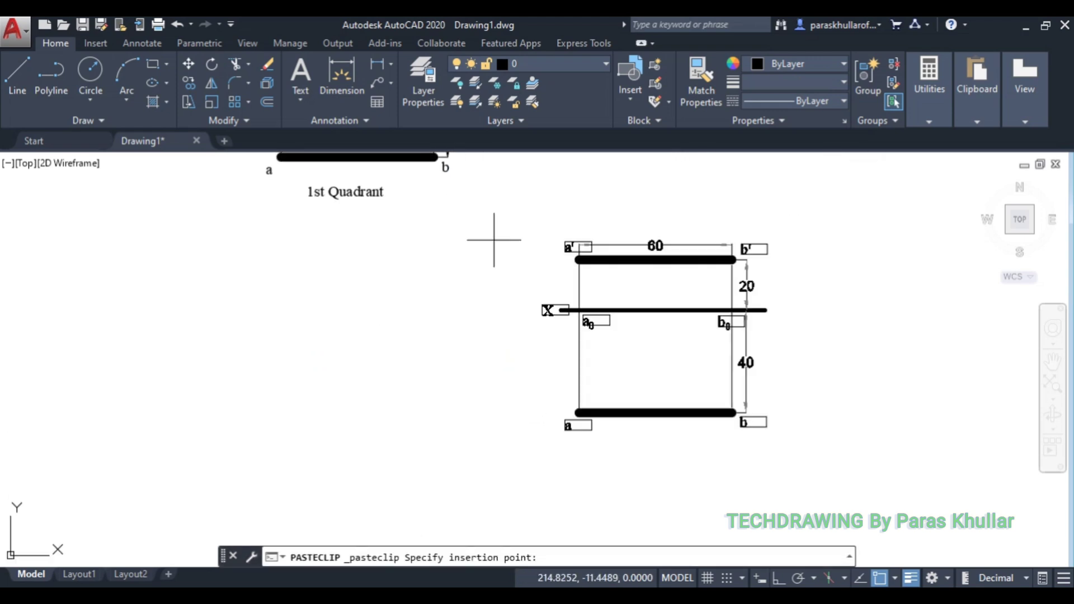
pyautogui.click(241, 443)
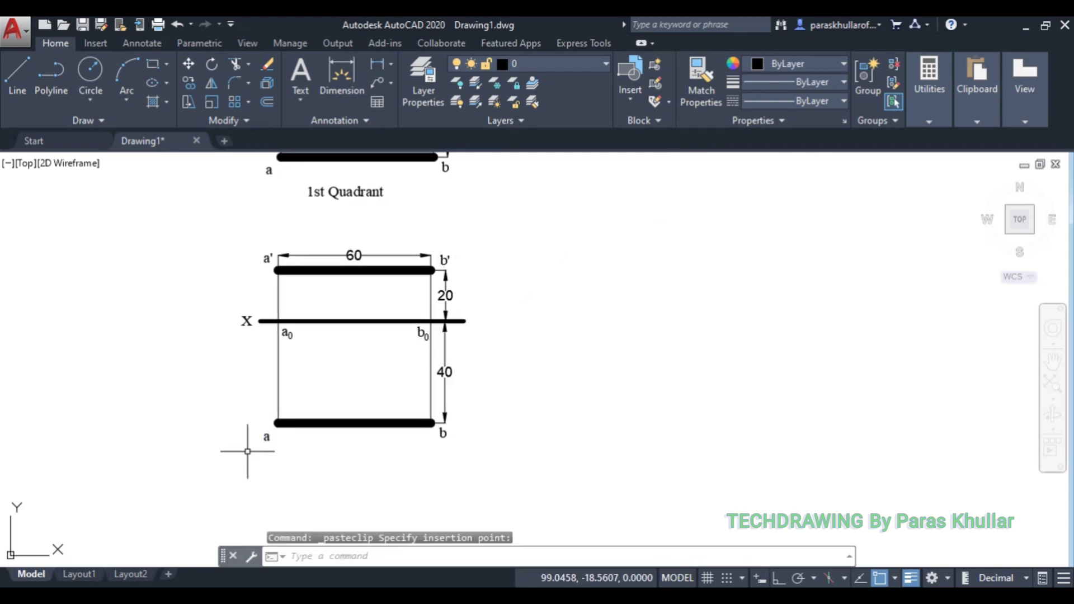
pyautogui.press('Escape')
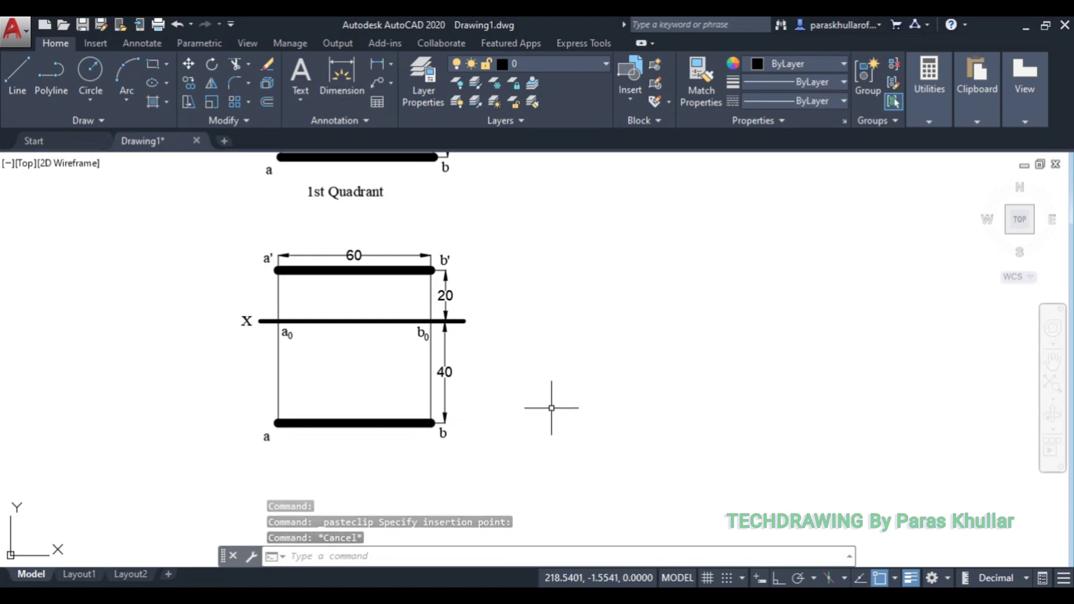
# Mirror the pasted copy about the a0–b0 XY line, erasing the source objects
pyautogui.click(194, 232)
pyautogui.click(574, 471)
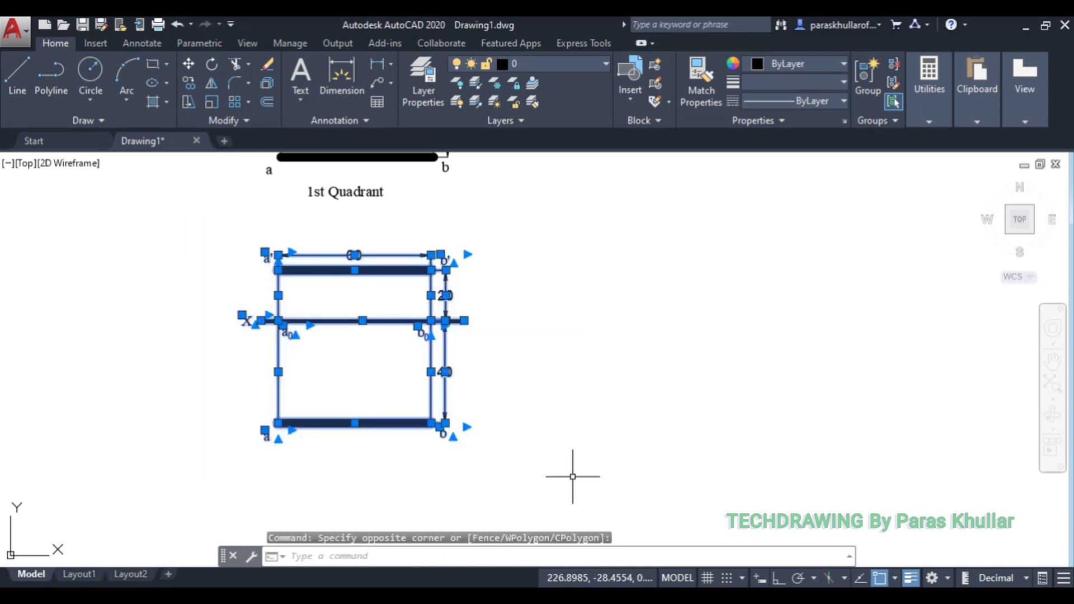
pyautogui.click(213, 88)
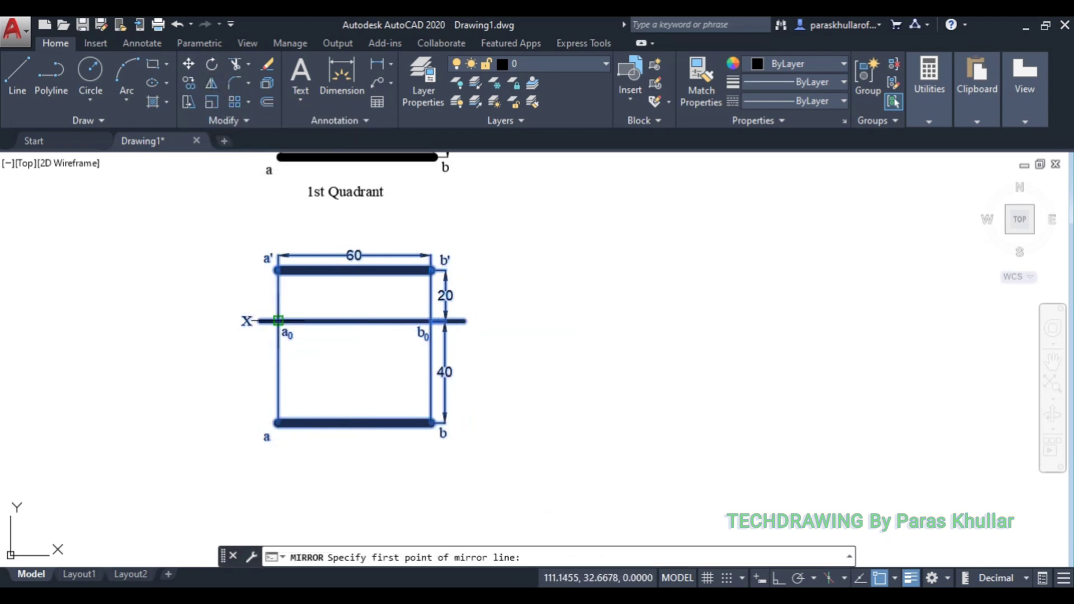
pyautogui.click(278, 321)
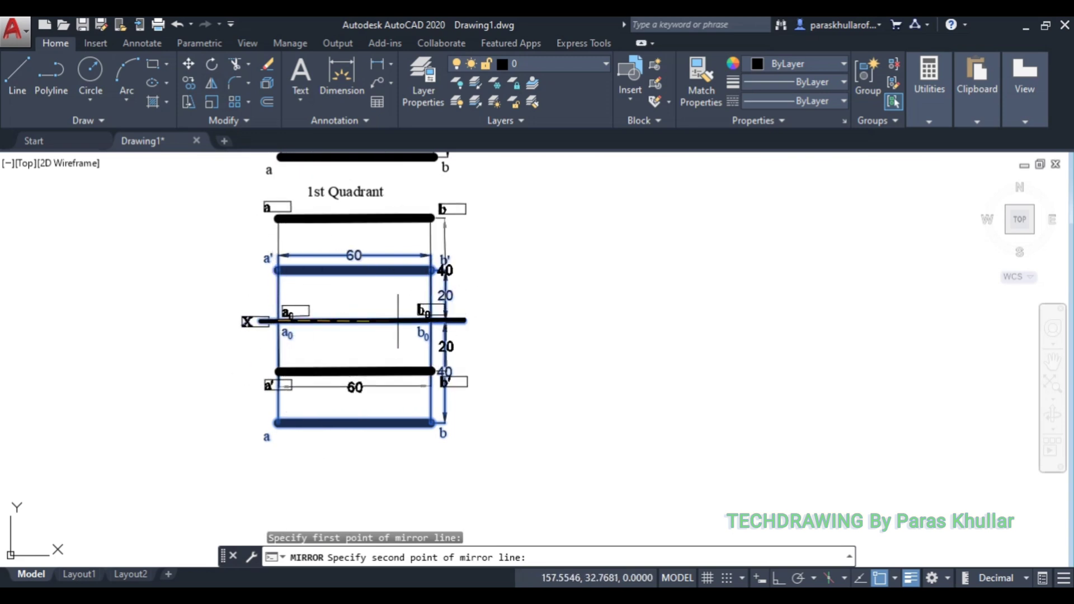
pyautogui.click(431, 321)
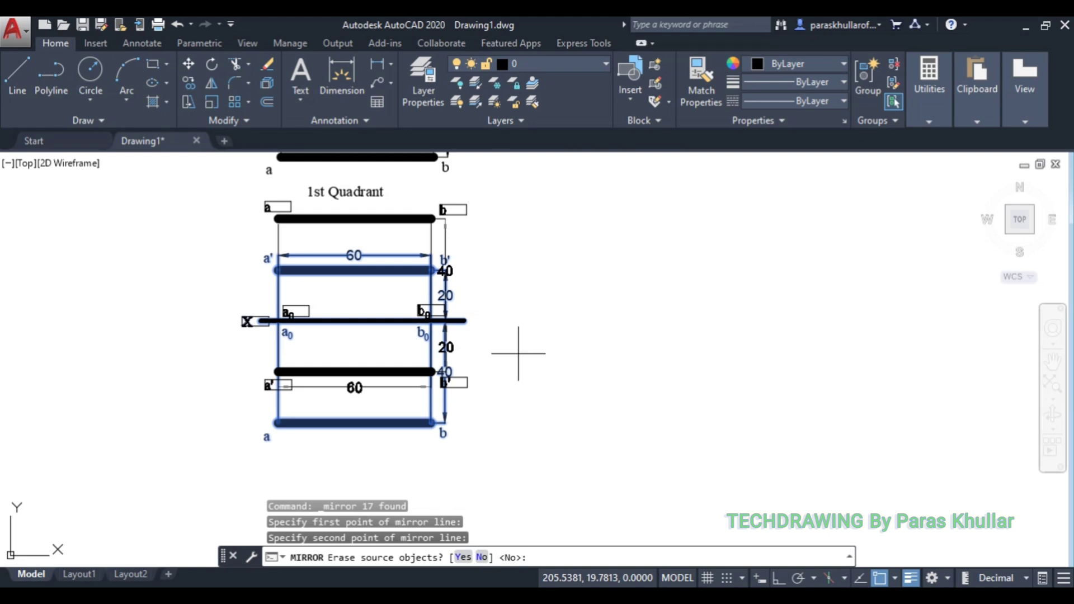
pyautogui.click(464, 557)
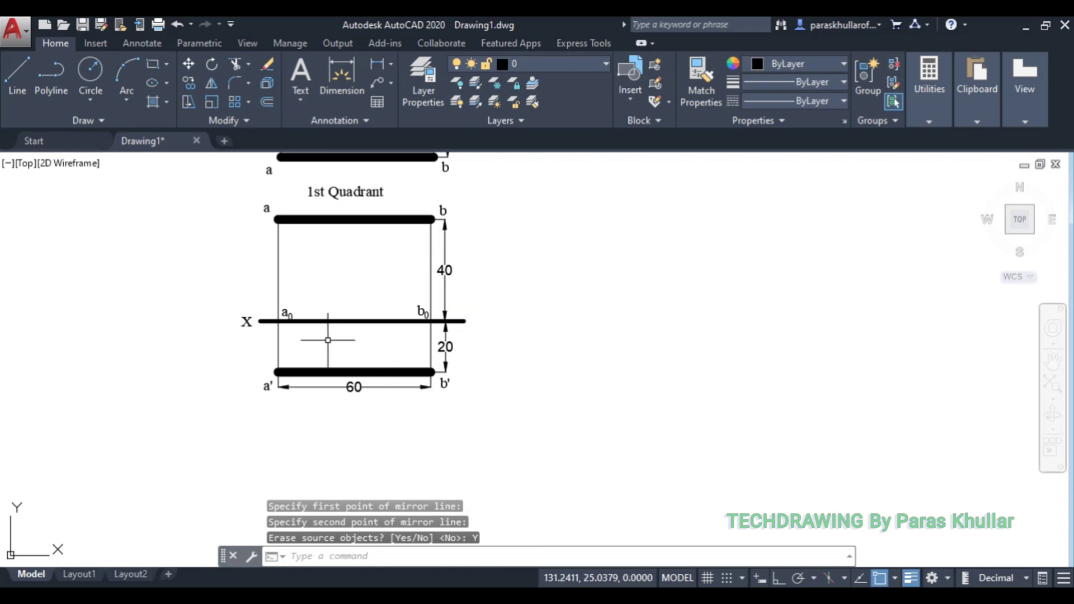
# Move the a0 and b0 labels below the XY line
pyautogui.click(284, 311)
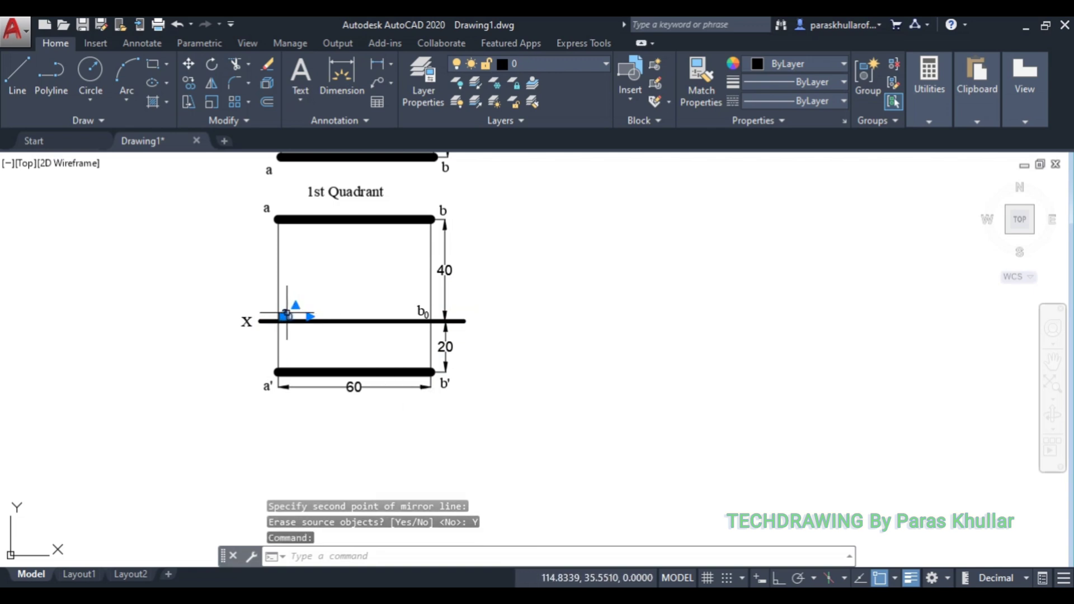
pyautogui.moveTo(286, 314); pyautogui.dragTo(288, 333)
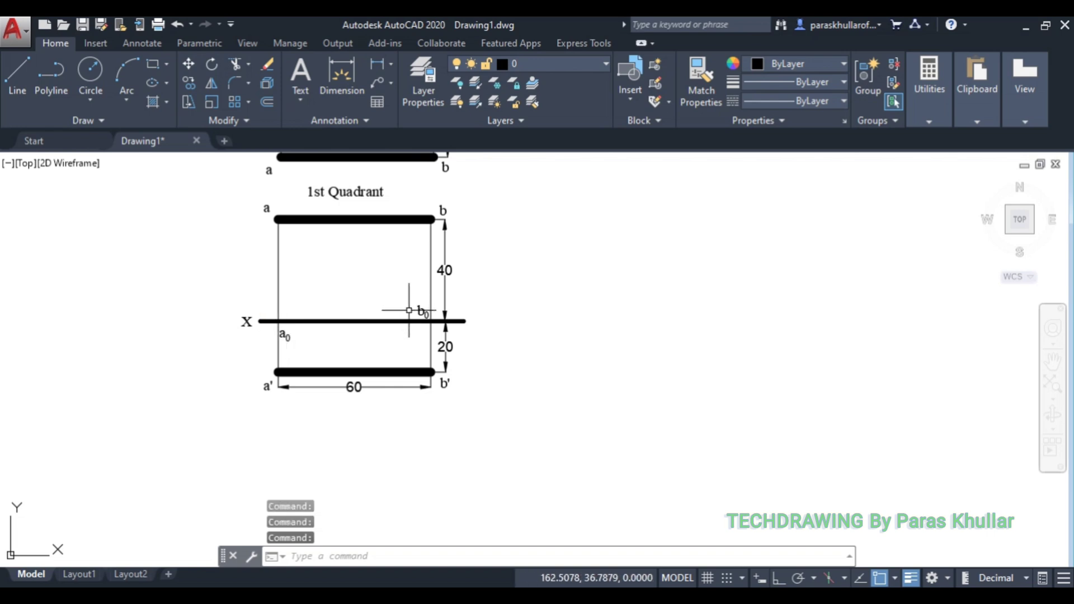
pyautogui.click(421, 313)
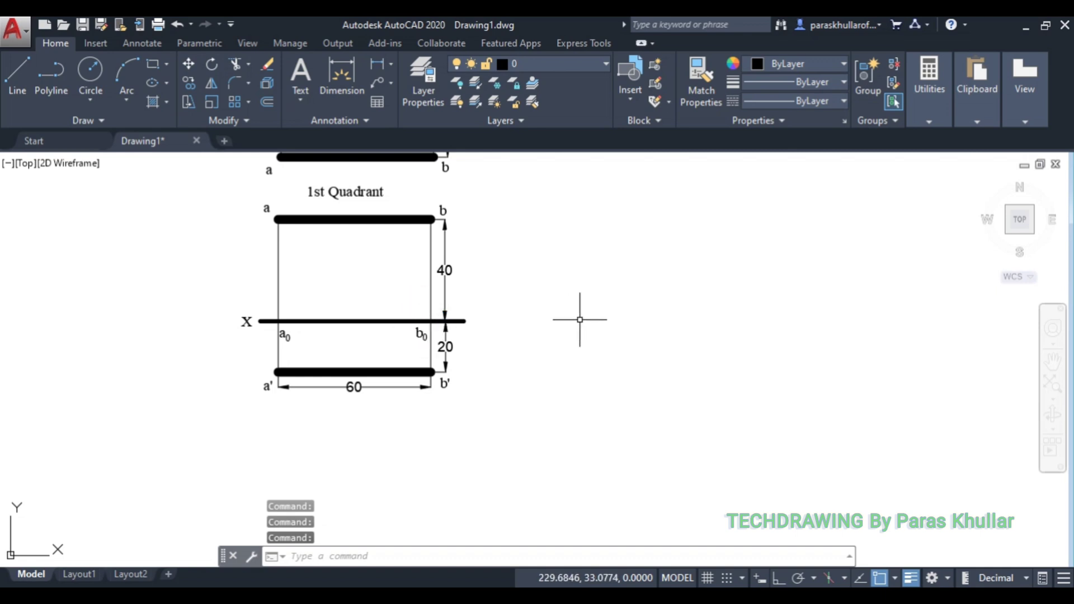
pyautogui.moveTo(499, 293); pyautogui.dragTo(522, 332, button='middle')
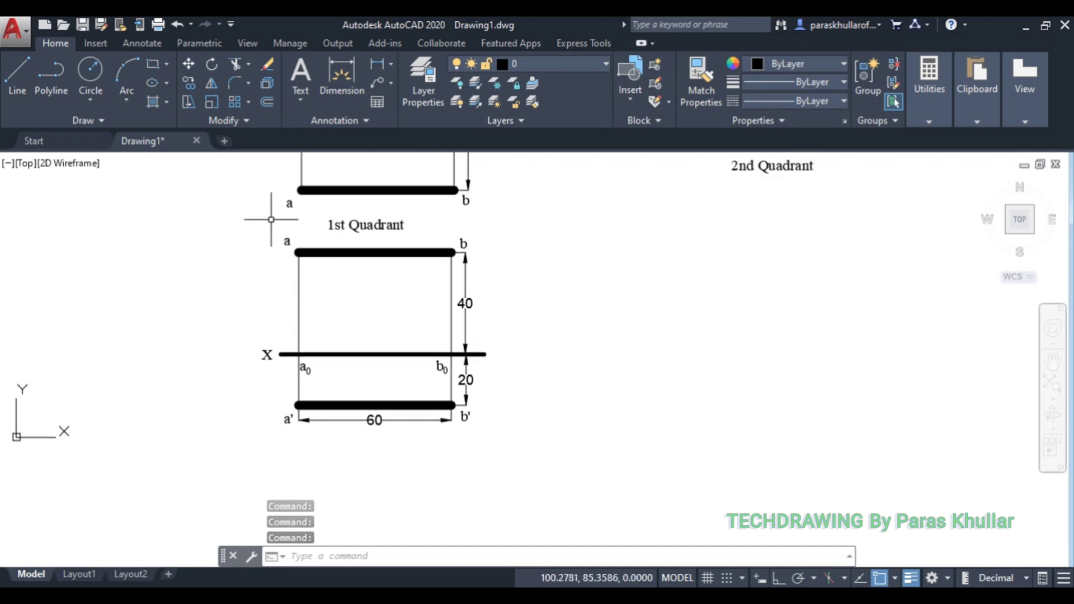
pyautogui.click(234, 224)
# Shift the whole flipped drawing slightly lower
pyautogui.click(537, 465)
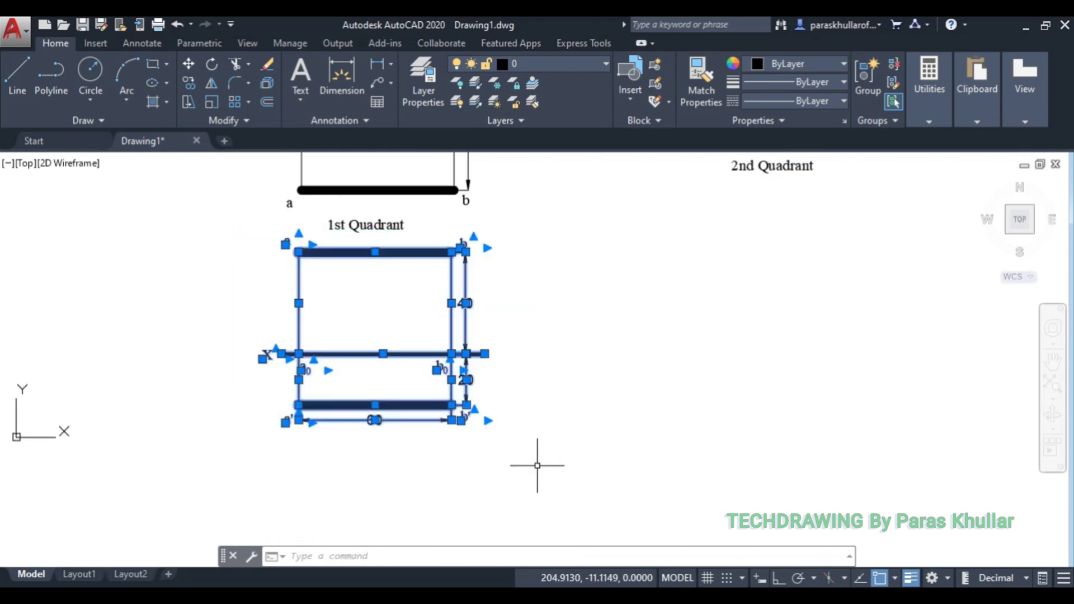
pyautogui.moveTo(522, 324)
pyautogui.mouseDown(button='middle')
pyautogui.moveTo(532, 280)
pyautogui.moveTo(449, 225)
pyautogui.mouseUp(button='middle')
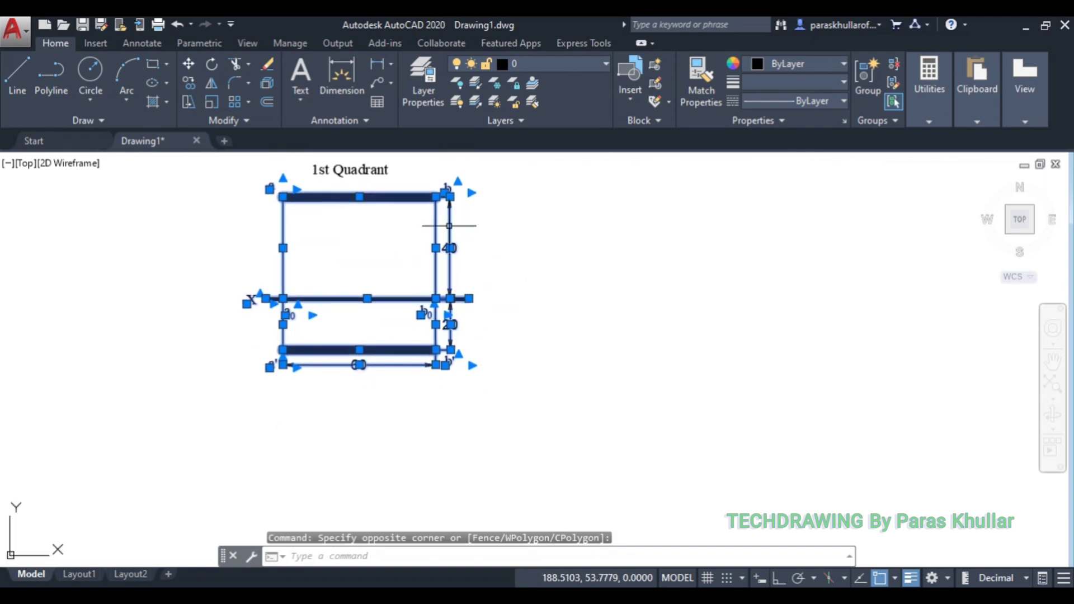
pyautogui.moveTo(413, 197); pyautogui.dragTo(419, 223)
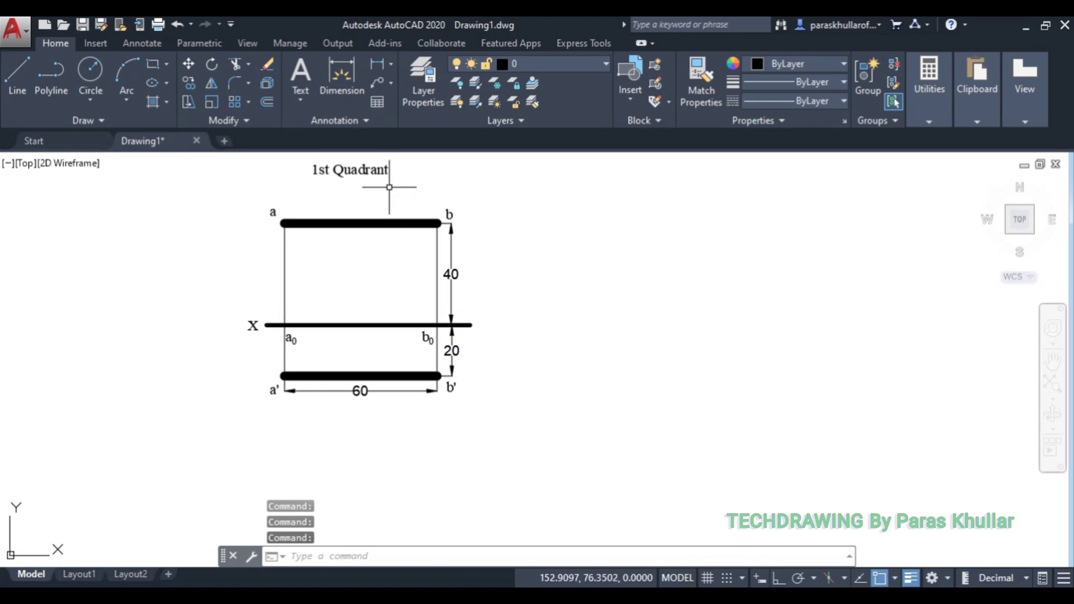
# Paste a copy of the 1st Quadrant caption beneath the flipped drawing and change it to '3rd Quadrant'
pyautogui.click(367, 171)
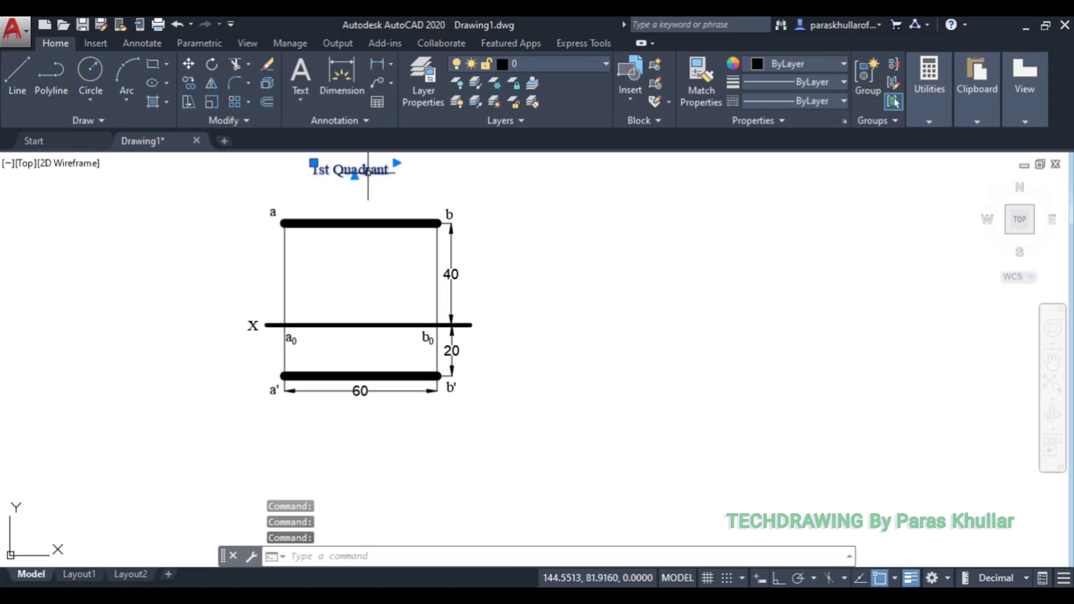
pyautogui.hotkey('ctrl', 'c')
pyautogui.hotkey('ctrl', 'v')
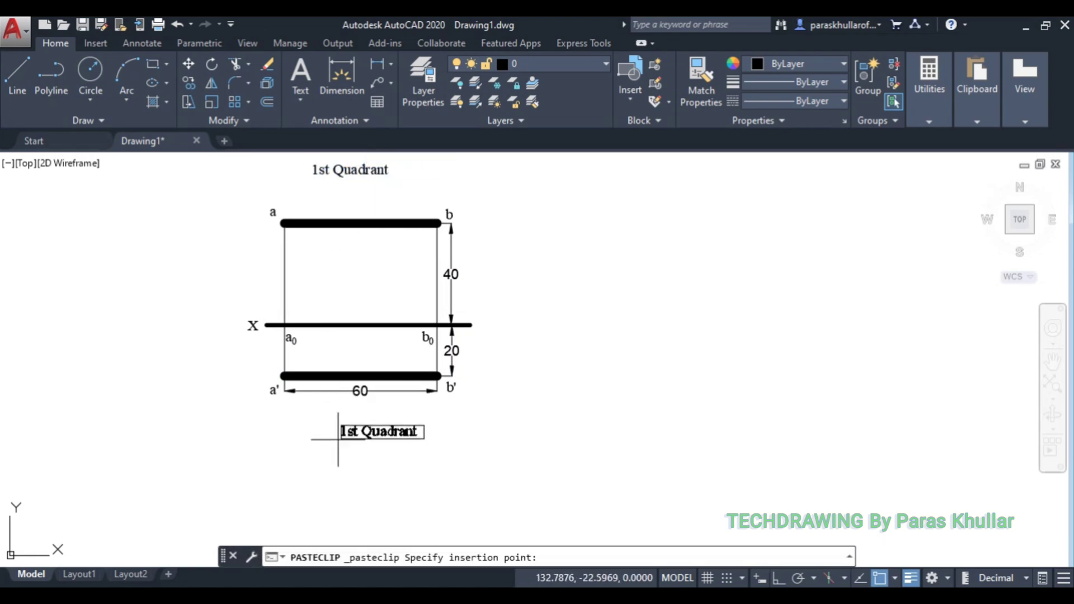
pyautogui.click(330, 428)
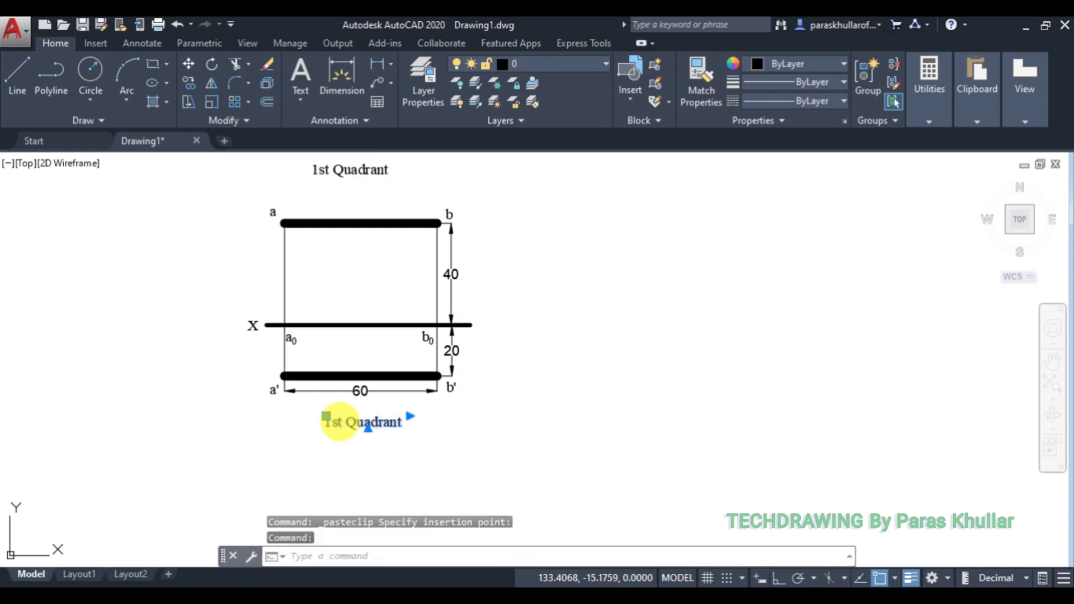
pyautogui.doubleClick(338, 423)
pyautogui.moveTo(341, 422); pyautogui.dragTo(316, 422)
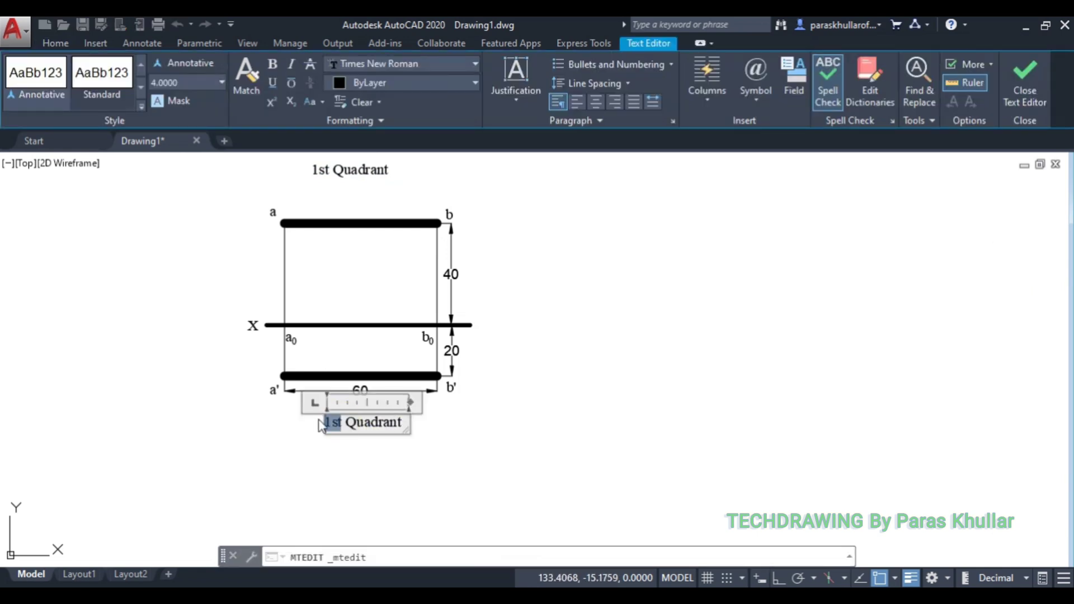
pyautogui.write('3rd')
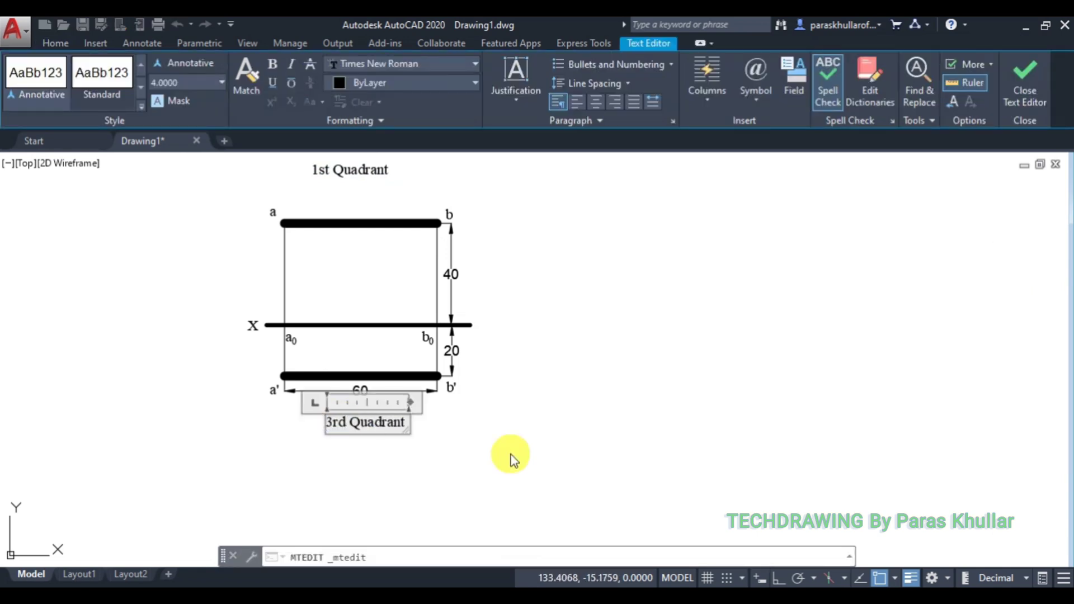
pyautogui.click(513, 462)
pyautogui.scroll(-2, 713, 295)
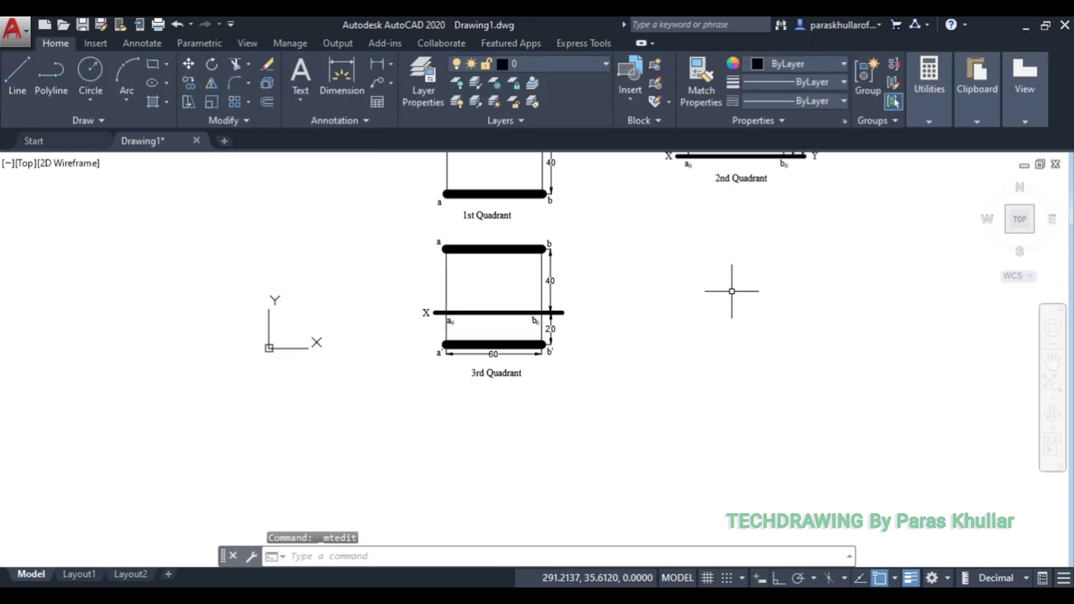
# Pan back up until the 1st and 2nd Quadrant drawings are in view
pyautogui.scroll(2, 733, 283)
pyautogui.moveTo(731, 269)
pyautogui.mouseDown(button='middle')
pyautogui.moveTo(646, 340)
pyautogui.moveTo(607, 401)
pyautogui.mouseUp(button='middle')
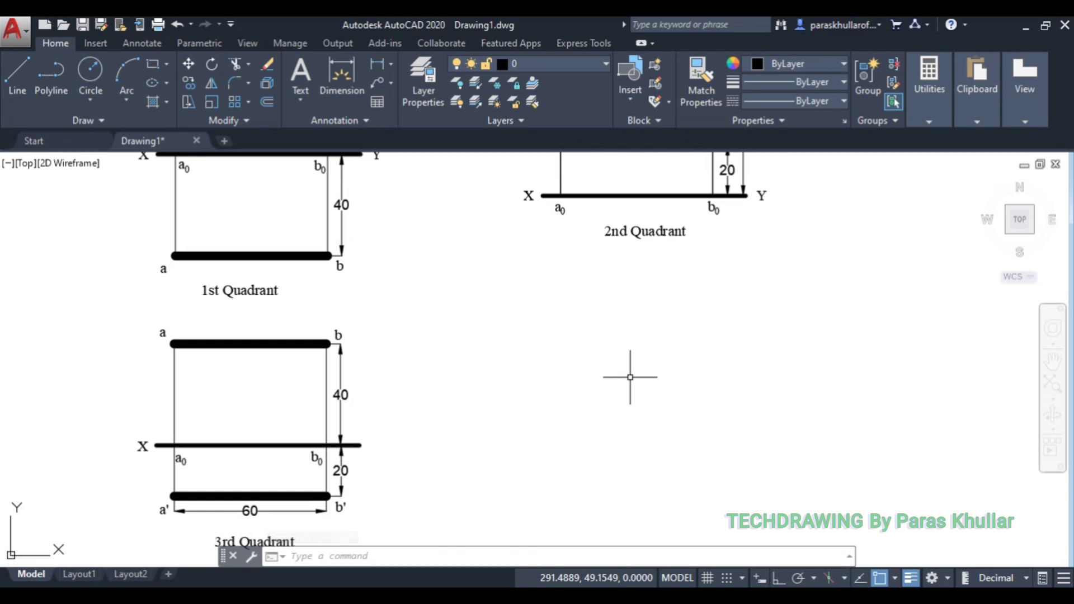
pyautogui.moveTo(674, 328); pyautogui.dragTo(630, 417, button='middle')
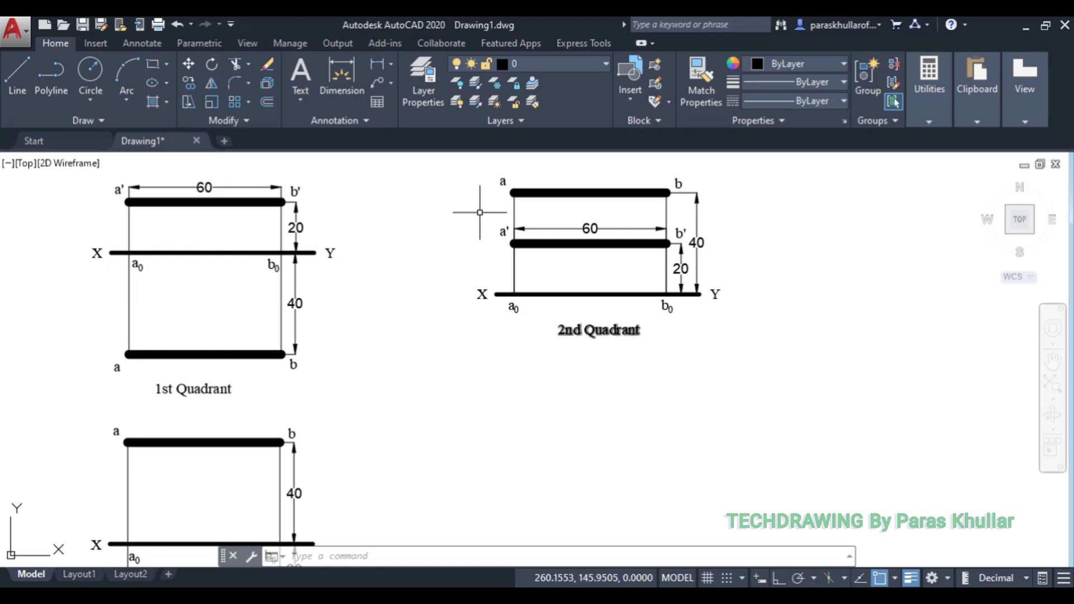
pyautogui.click(444, 163)
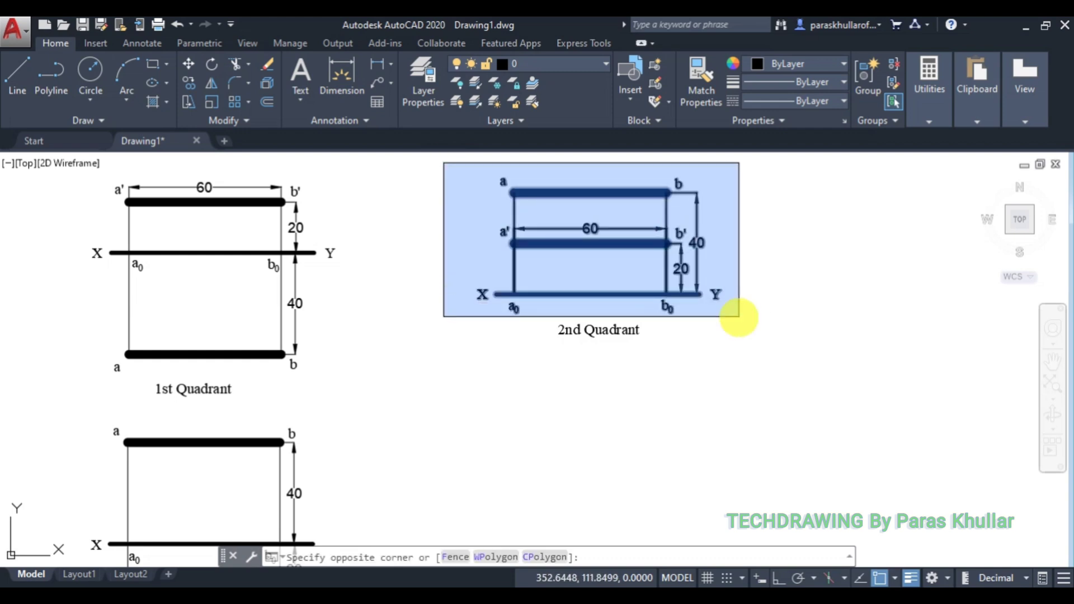
# Copy the 2nd Quadrant drawing below its caption, using a0 as the base point
pyautogui.click(739, 317)
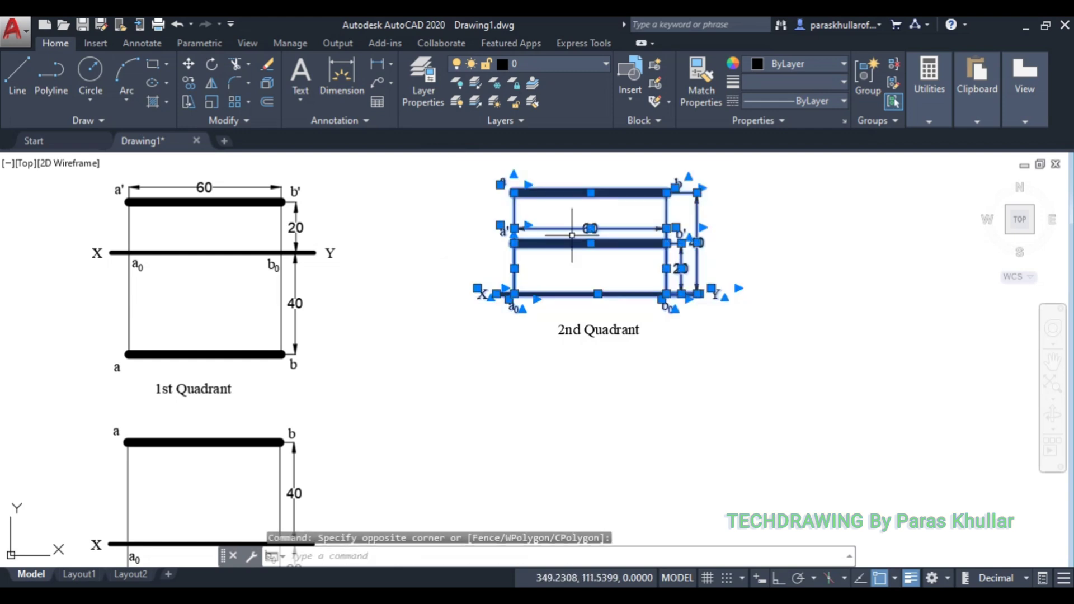
pyautogui.click(190, 85)
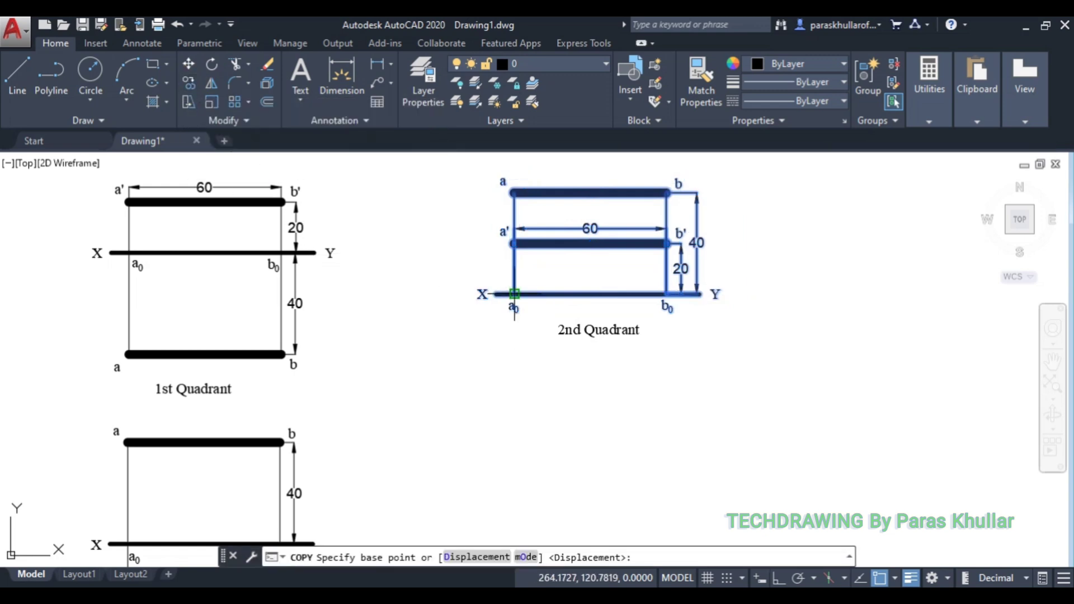
pyautogui.click(514, 293)
pyautogui.moveTo(561, 434); pyautogui.dragTo(513, 312, button='middle')
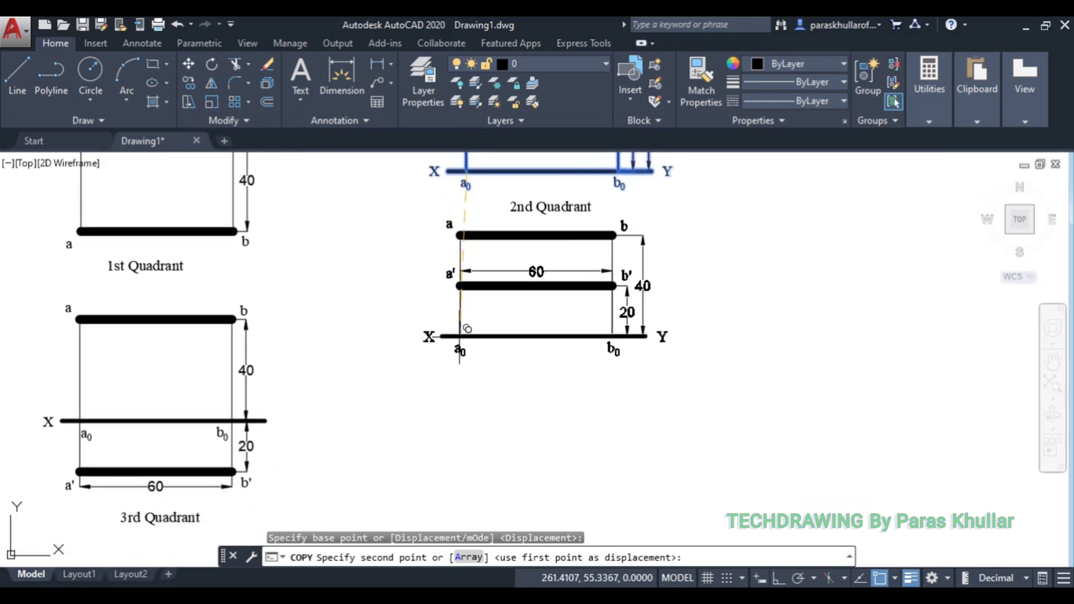
pyautogui.click(460, 330)
pyautogui.press('Escape')
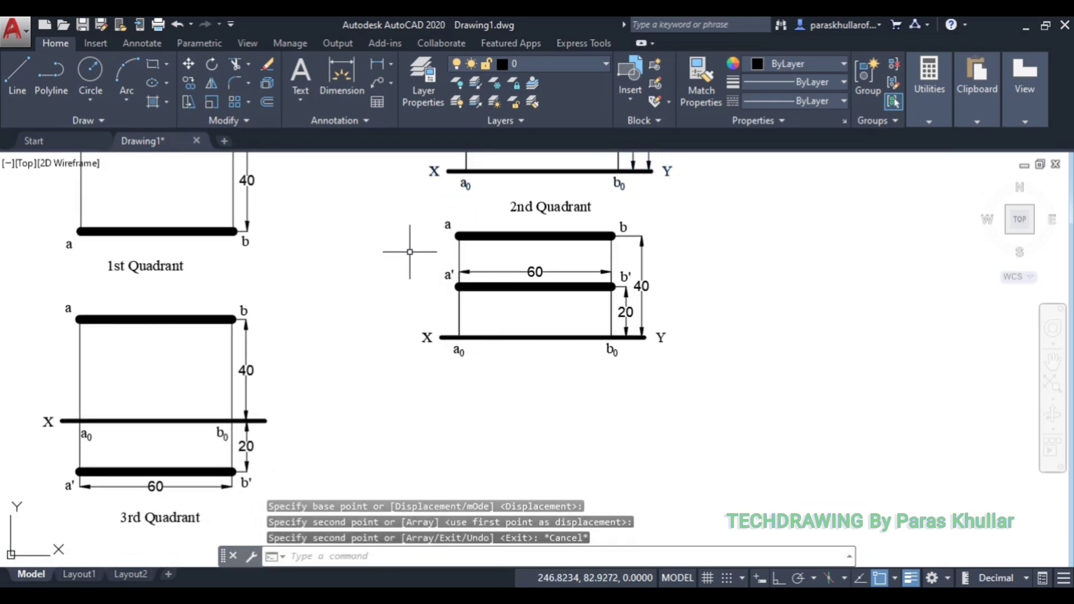
# Window-select the 2nd Quadrant projection, excluding the '2nd Quadrant' caption
pyautogui.click(372, 200)
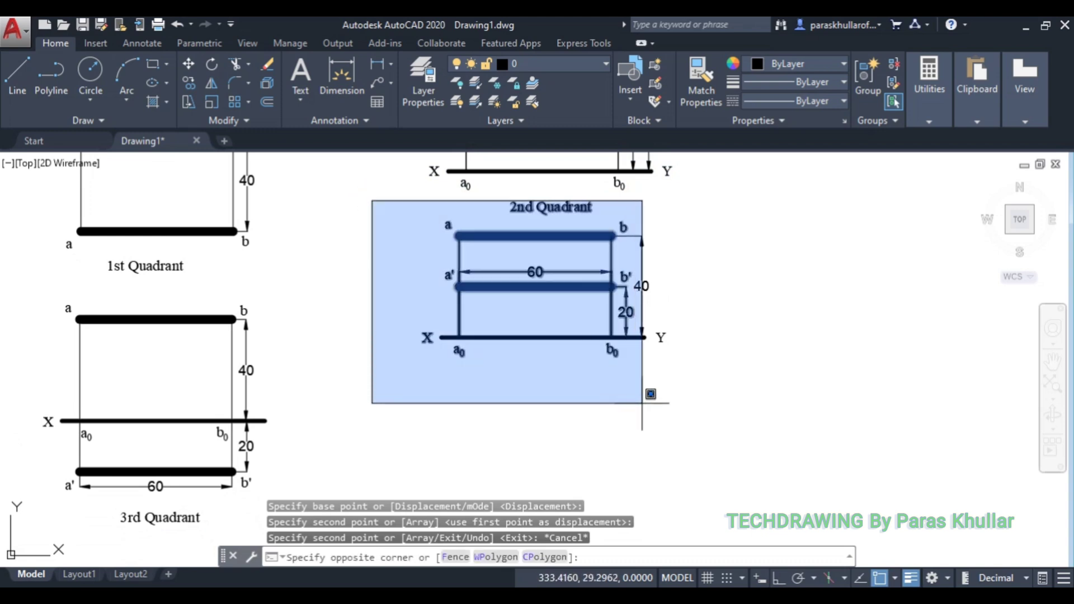
pyautogui.click(657, 410)
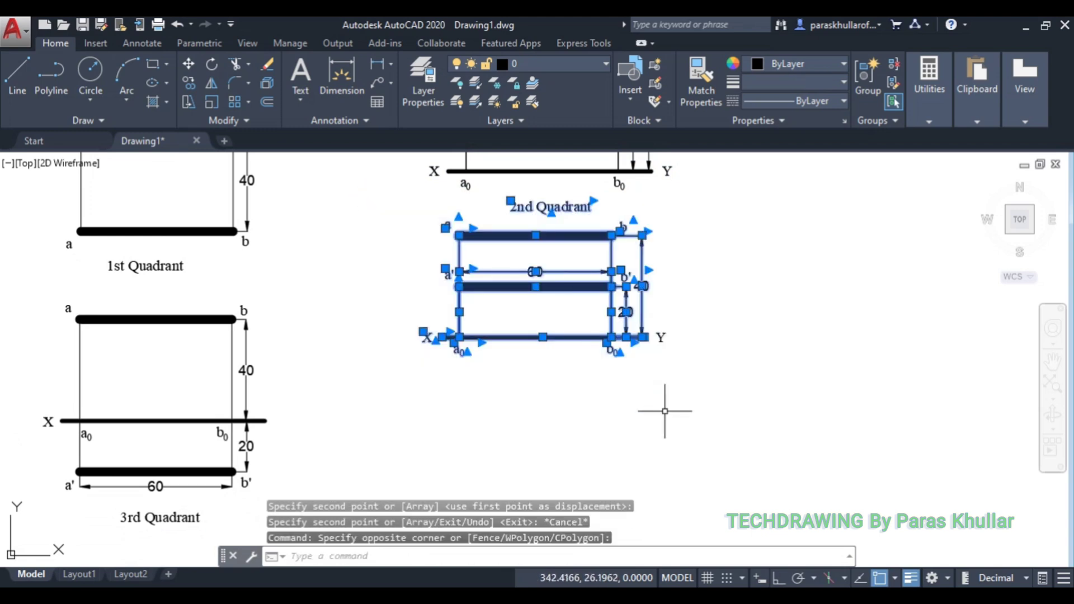
pyautogui.keyDown('shift'); pyautogui.click(560, 207); pyautogui.keyUp('shift')
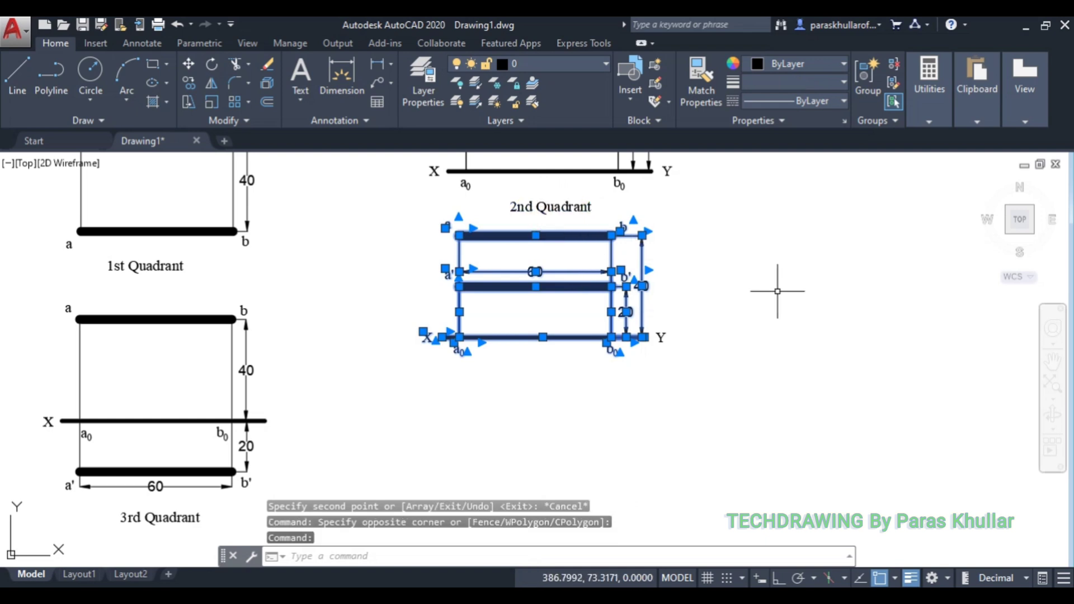
# Mirror the selection about the a0–b0 XY line, erasing the source, so a'b' and ab lie below it
pyautogui.click(213, 84)
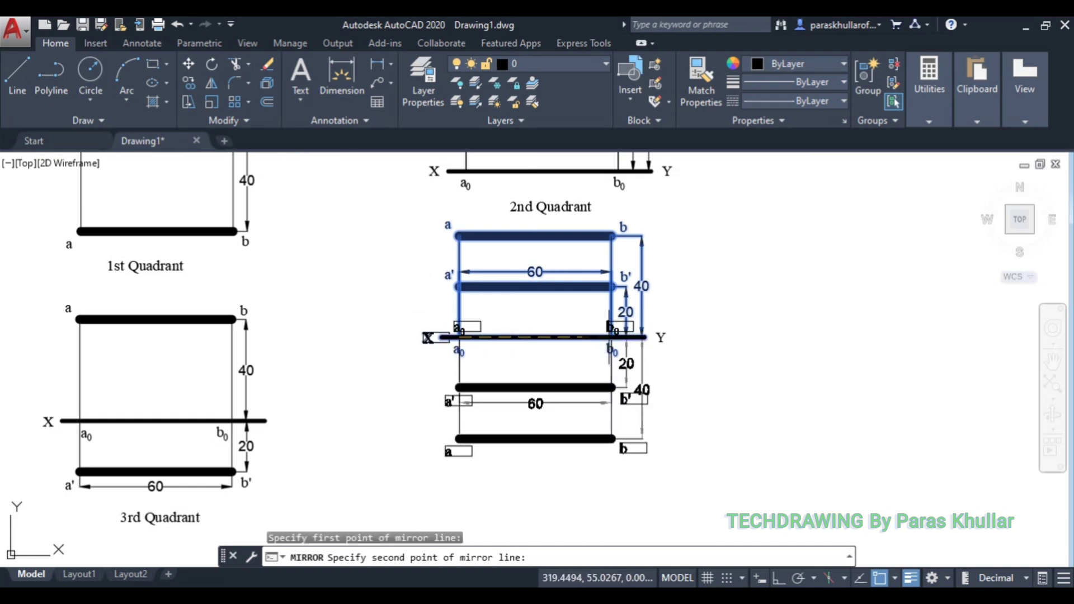
pyautogui.click(611, 336)
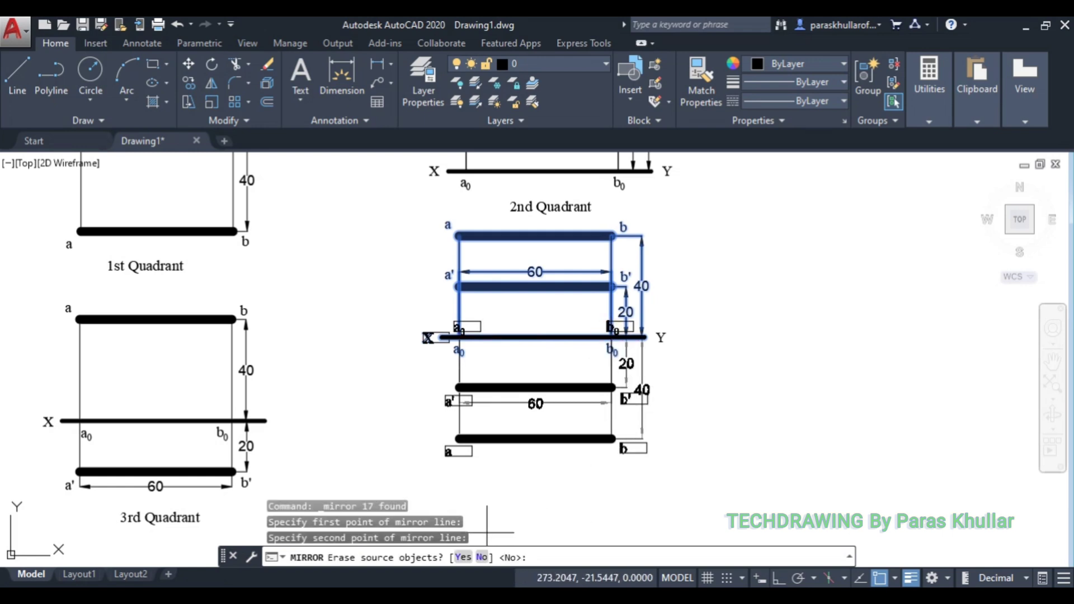
pyautogui.click(465, 557)
pyautogui.moveTo(683, 431)
pyautogui.mouseDown(button='middle')
pyautogui.moveTo(650, 403)
pyautogui.moveTo(653, 473)
pyautogui.mouseUp(button='middle')
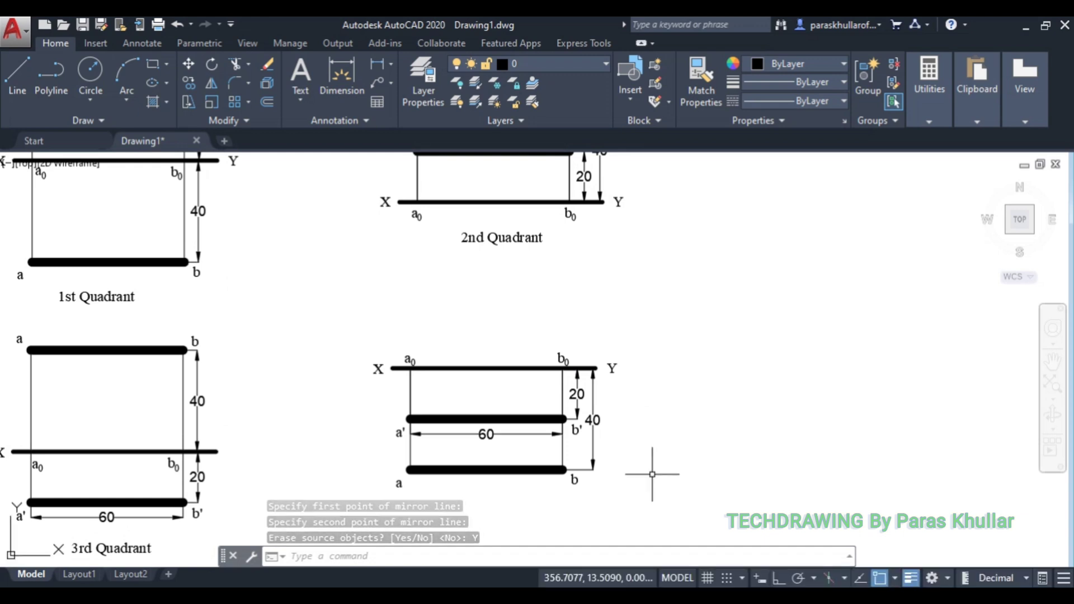
# Copy the '2nd Quadrant' caption and paste it below the flipped drawing
pyautogui.click(495, 236)
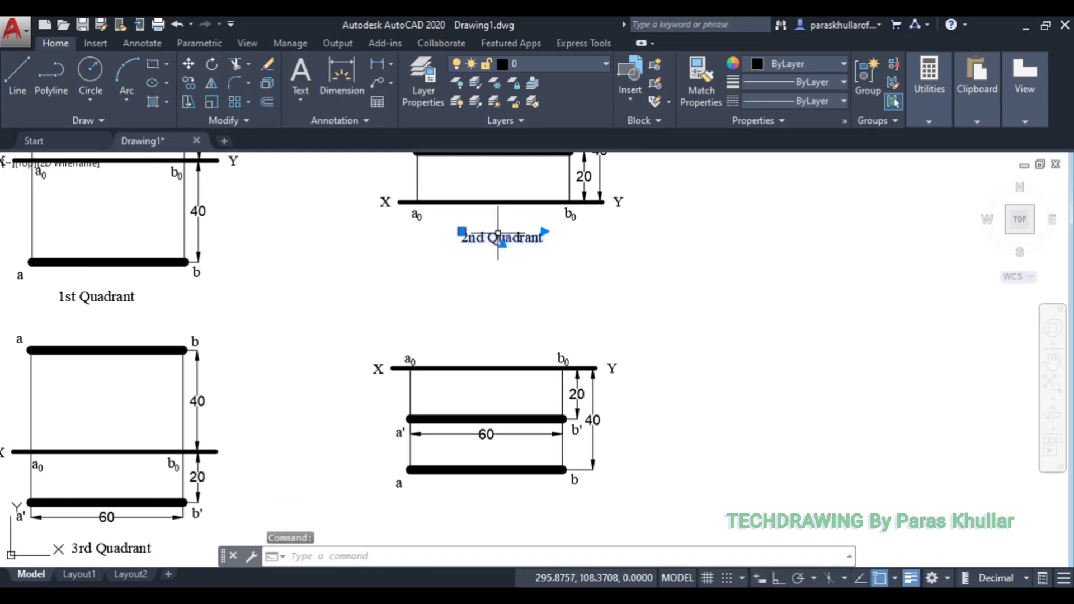
pyautogui.hotkey('ctrl', 'c')
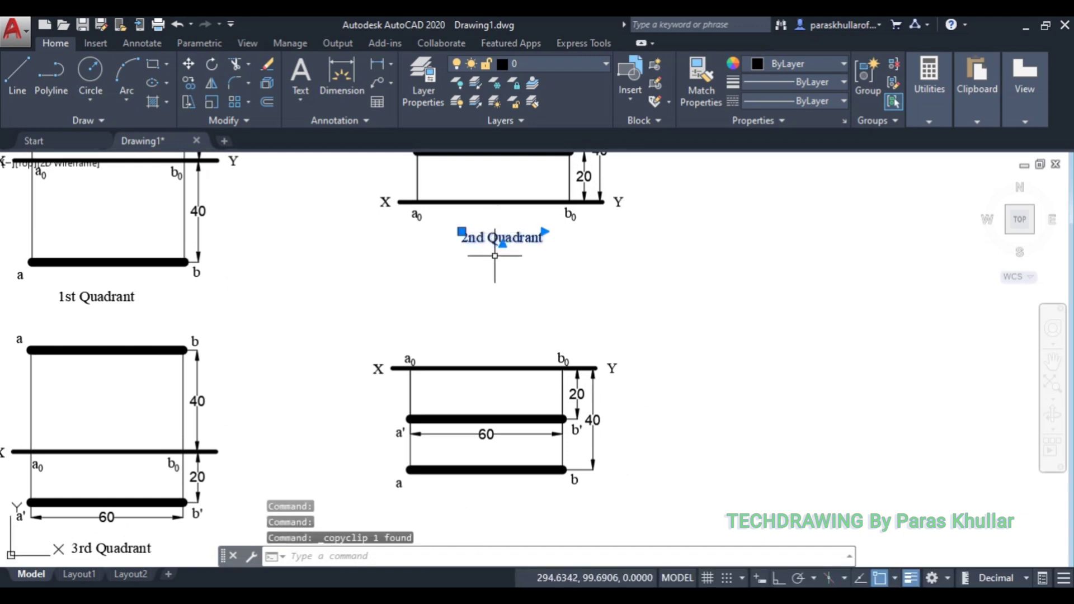
pyautogui.hotkey('ctrl', 'v')
pyautogui.moveTo(659, 395); pyautogui.dragTo(671, 402, button='middle')
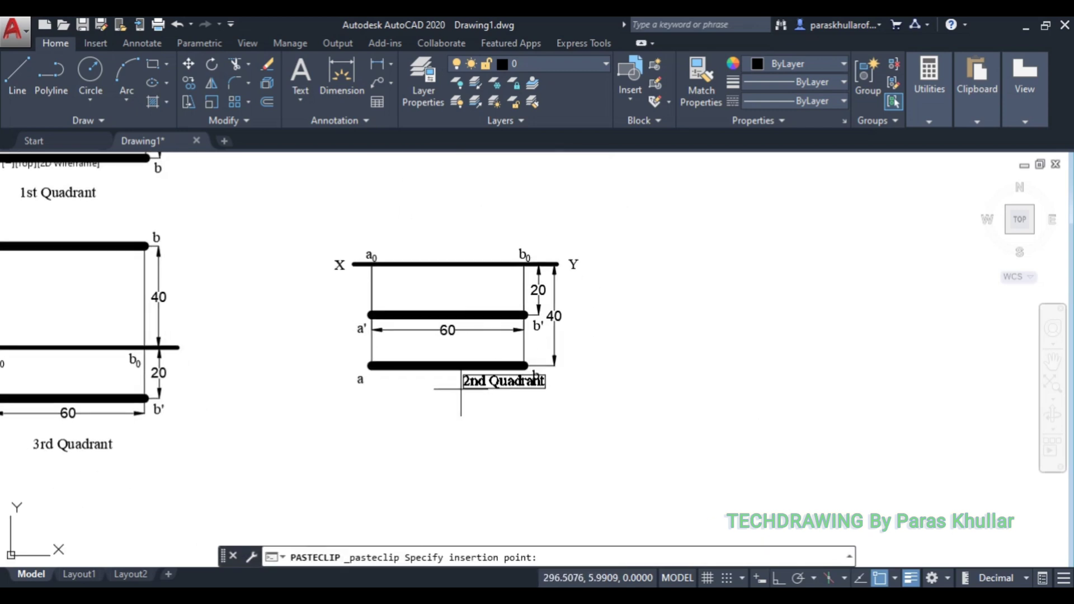
pyautogui.click(422, 397)
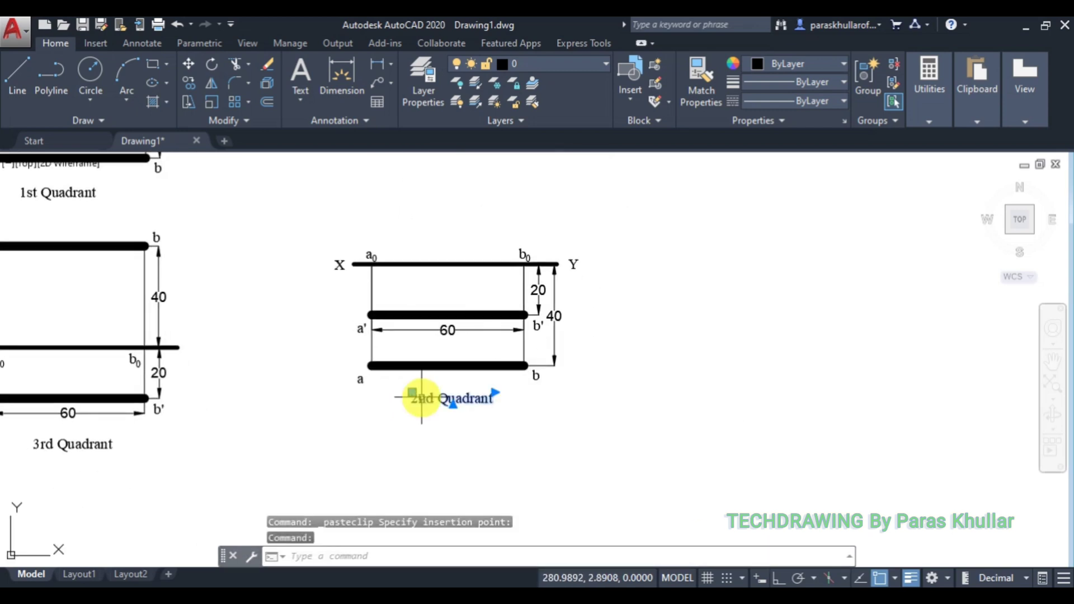
# Change the pasted caption's '2nd' to '4th' so it reads '4th Quadrant'
pyautogui.doubleClick(431, 400)
pyautogui.moveTo(434, 401); pyautogui.dragTo(399, 398)
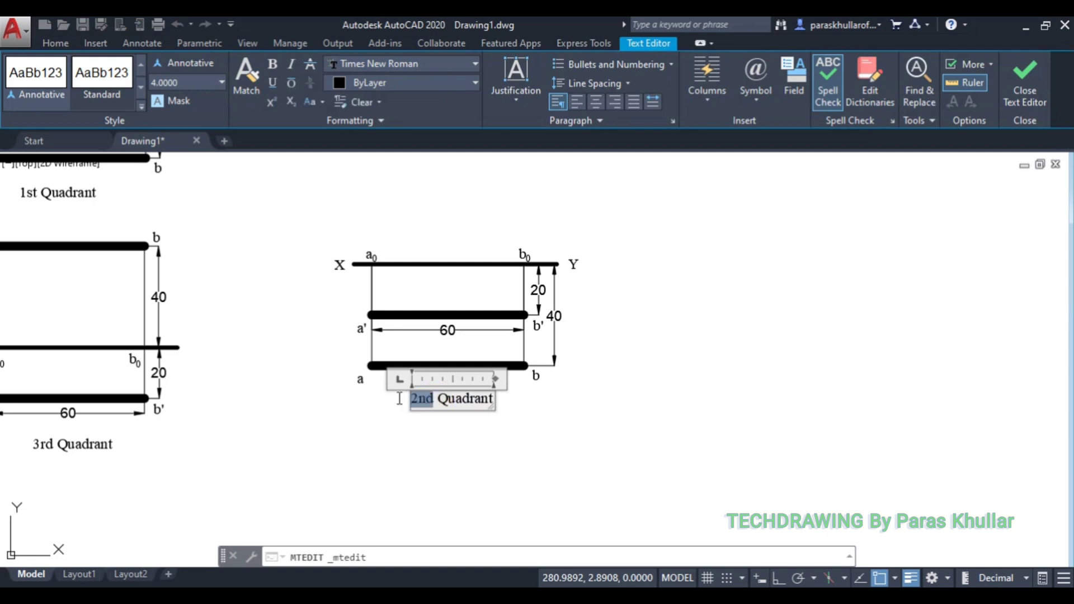
pyautogui.write('4th')
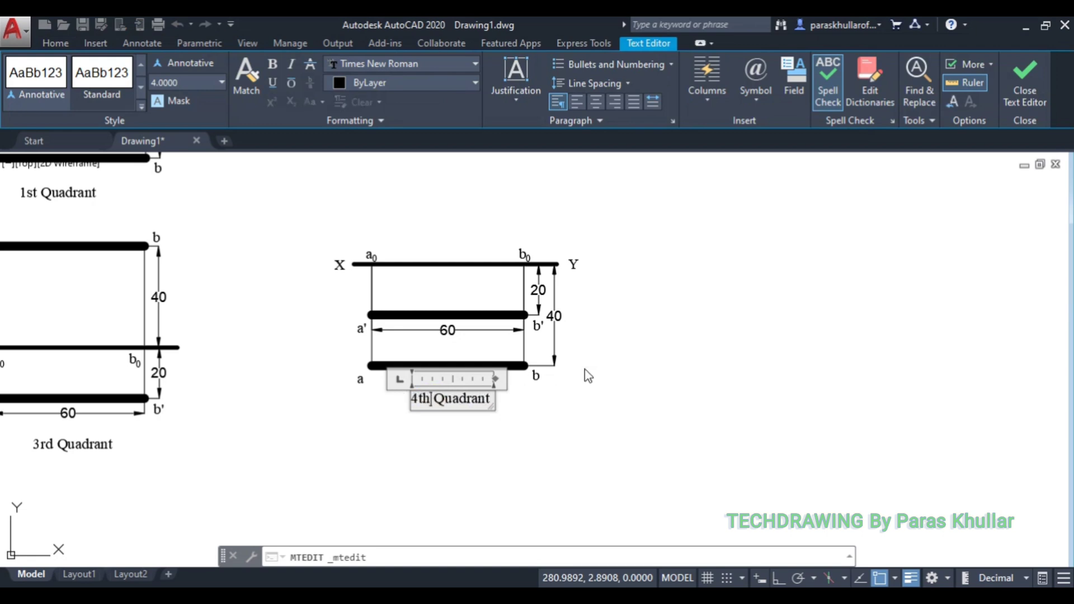
pyautogui.click(643, 388)
pyautogui.scroll(-2, 679, 377)
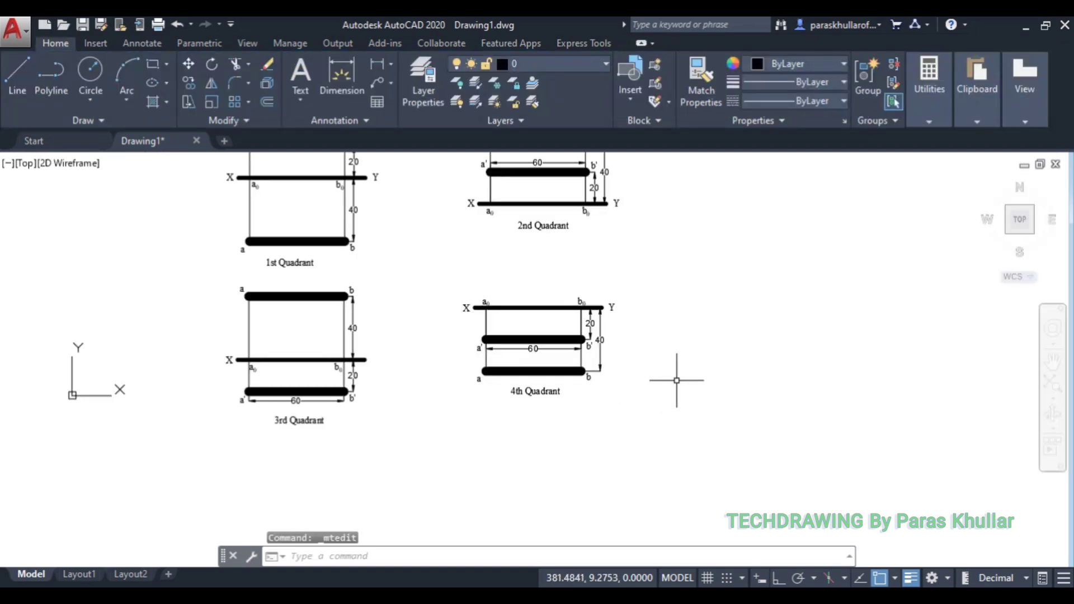
pyautogui.moveTo(700, 364); pyautogui.dragTo(716, 417, button='middle')
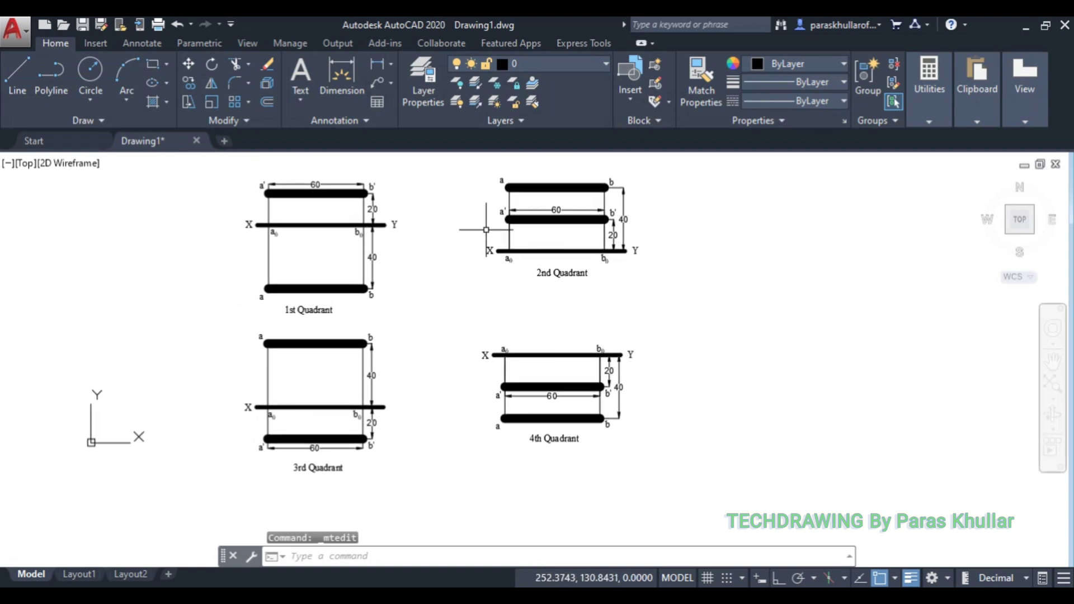
# Window-select the 2nd Quadrant drawing and shift it slightly left
pyautogui.click(466, 163)
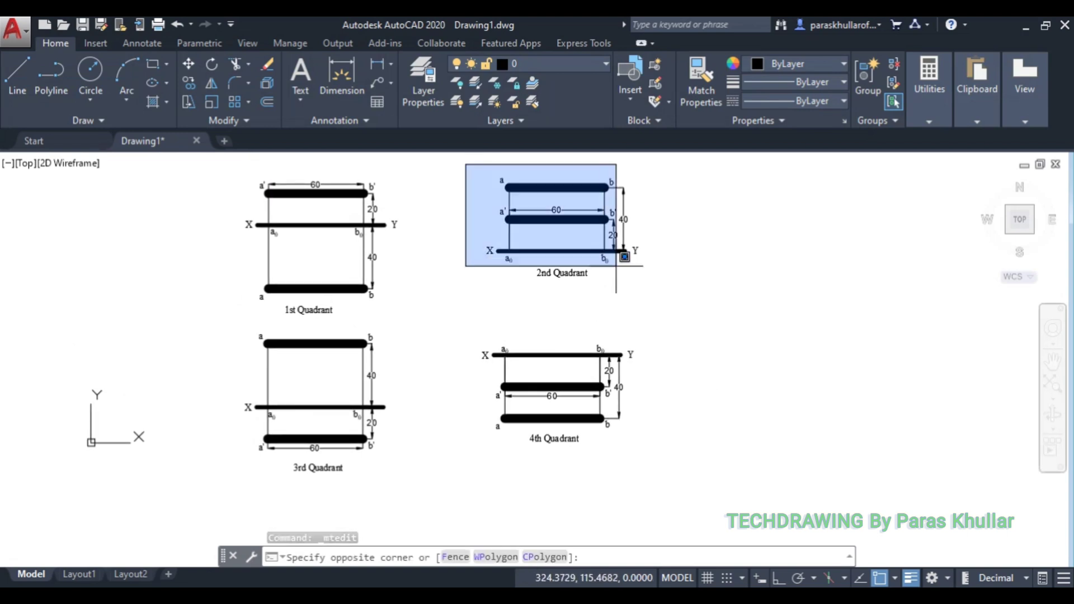
pyautogui.click(644, 296)
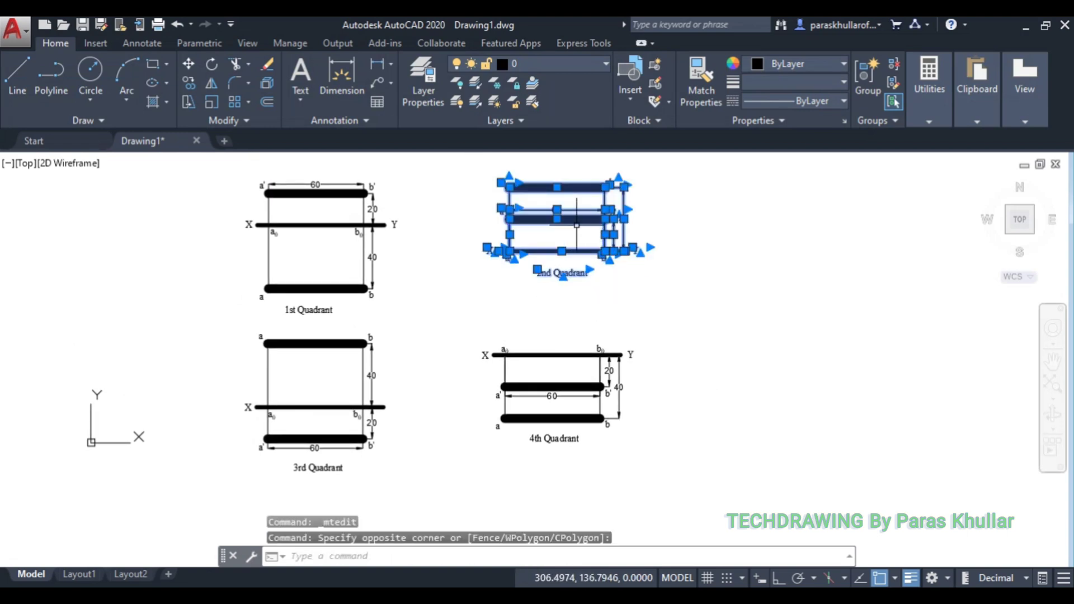
pyautogui.moveTo(581, 223)
pyautogui.mouseDown()
pyautogui.moveTo(570, 224)
pyautogui.moveTo(601, 249)
pyautogui.moveTo(551, 196)
pyautogui.moveTo(577, 227)
pyautogui.mouseUp()
pyautogui.moveTo(578, 226); pyautogui.dragTo(544, 234)
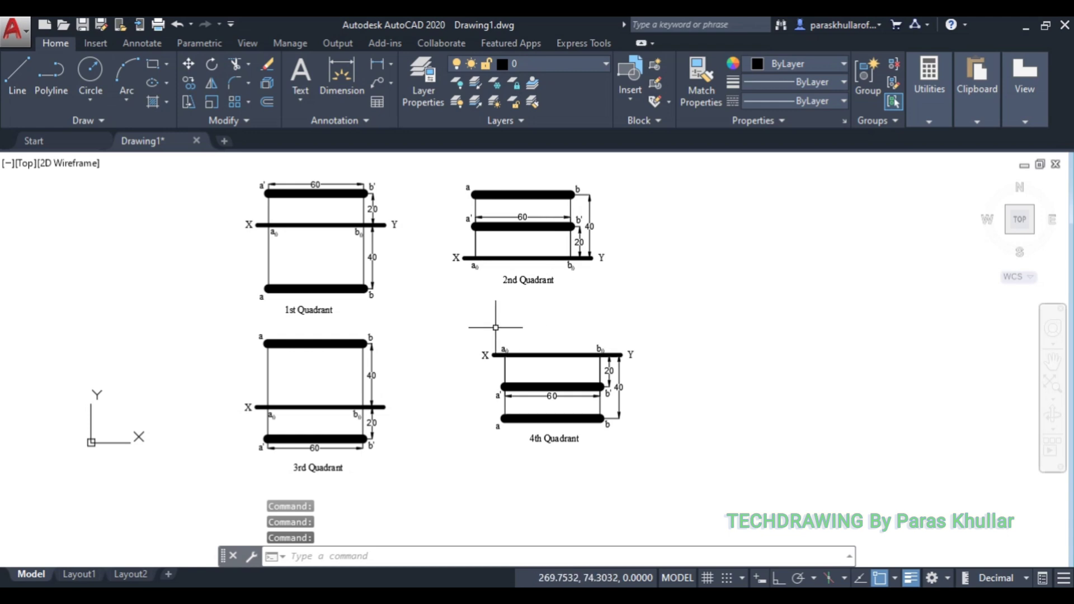
# Window-select the 4th Quadrant drawing and move it left and up beneath the 2nd
pyautogui.click(463, 326)
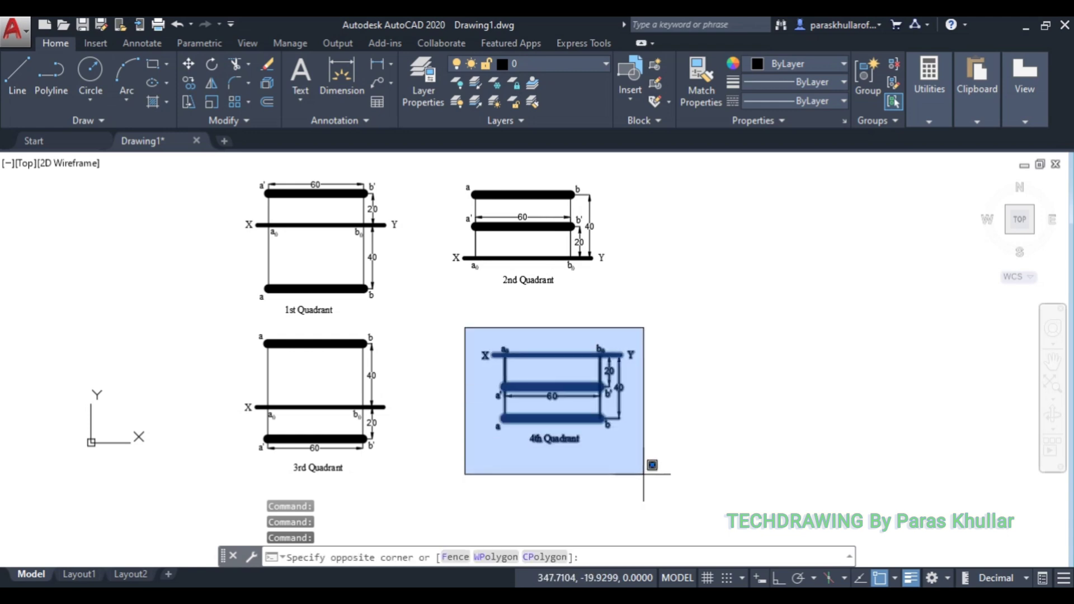
pyautogui.click(669, 500)
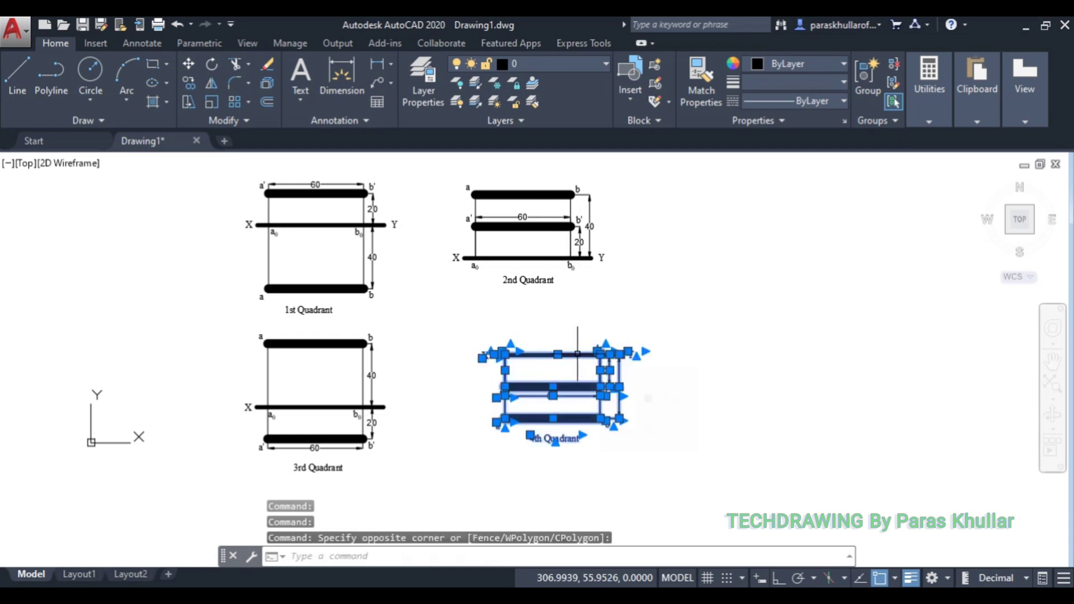
pyautogui.moveTo(577, 354)
pyautogui.mouseDown()
pyautogui.moveTo(545, 351)
pyautogui.moveTo(537, 328)
pyautogui.mouseUp()
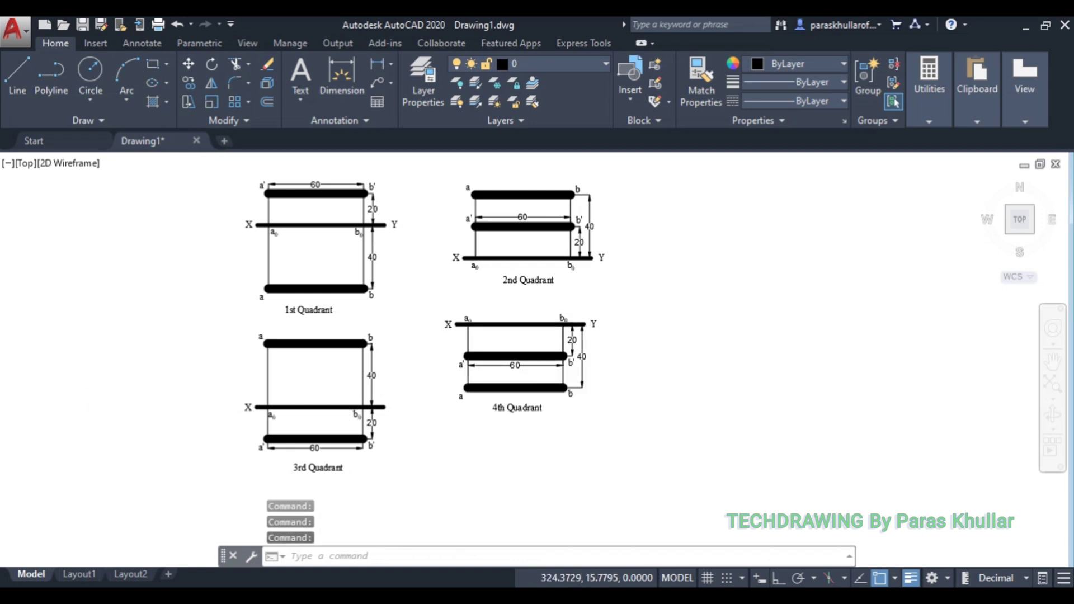
# Zoom to show the whole drawing and close the command line window, confirming Yes
pyautogui.middleClick(815, 456)
pyautogui.middleClick(815, 456)
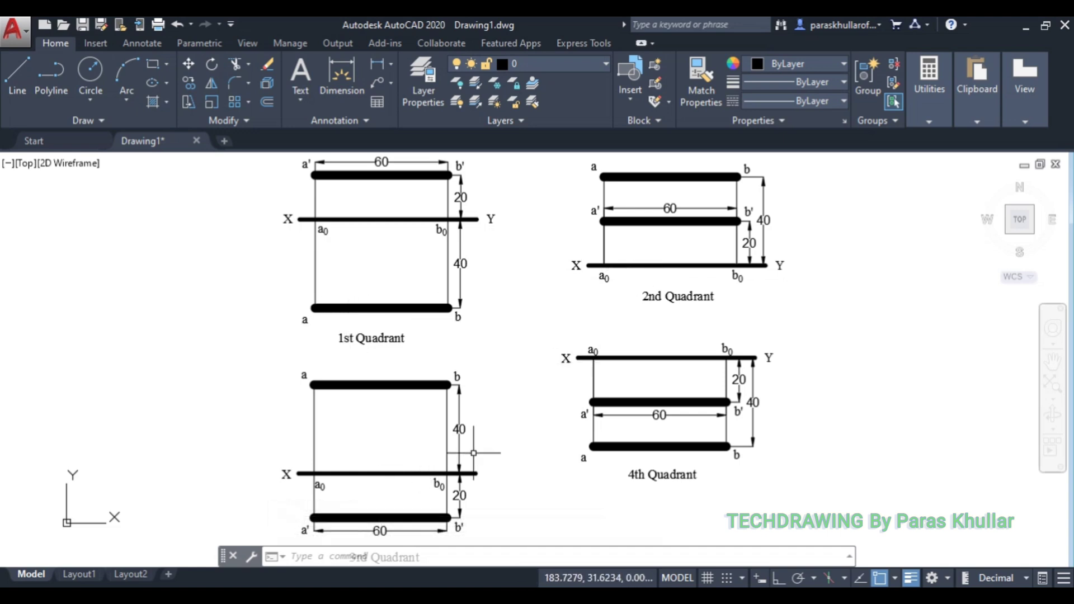
pyautogui.moveTo(472, 450); pyautogui.dragTo(465, 446, button='middle')
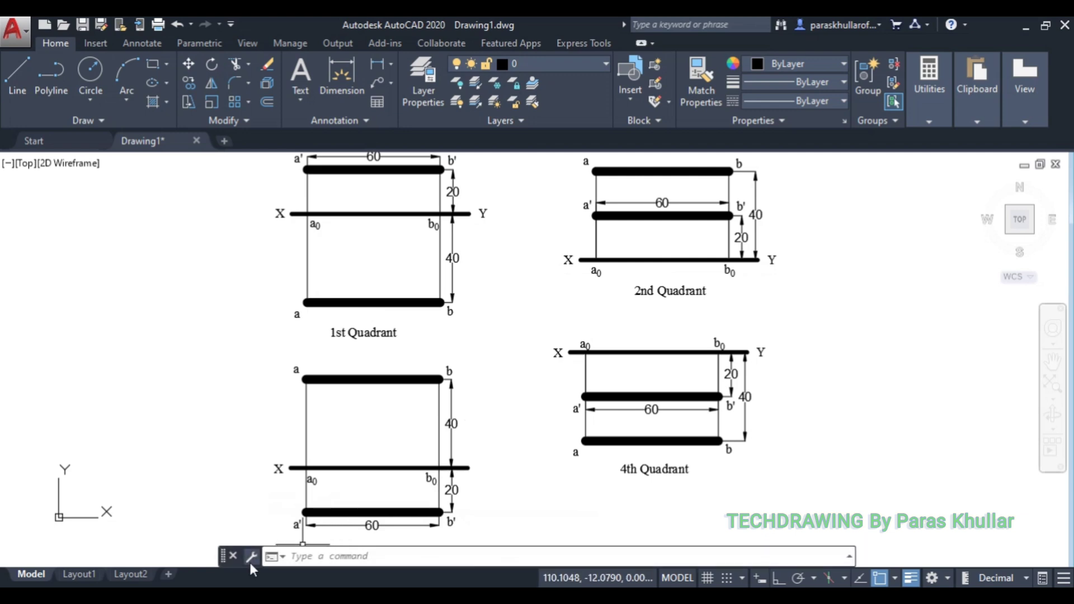
pyautogui.click(233, 556)
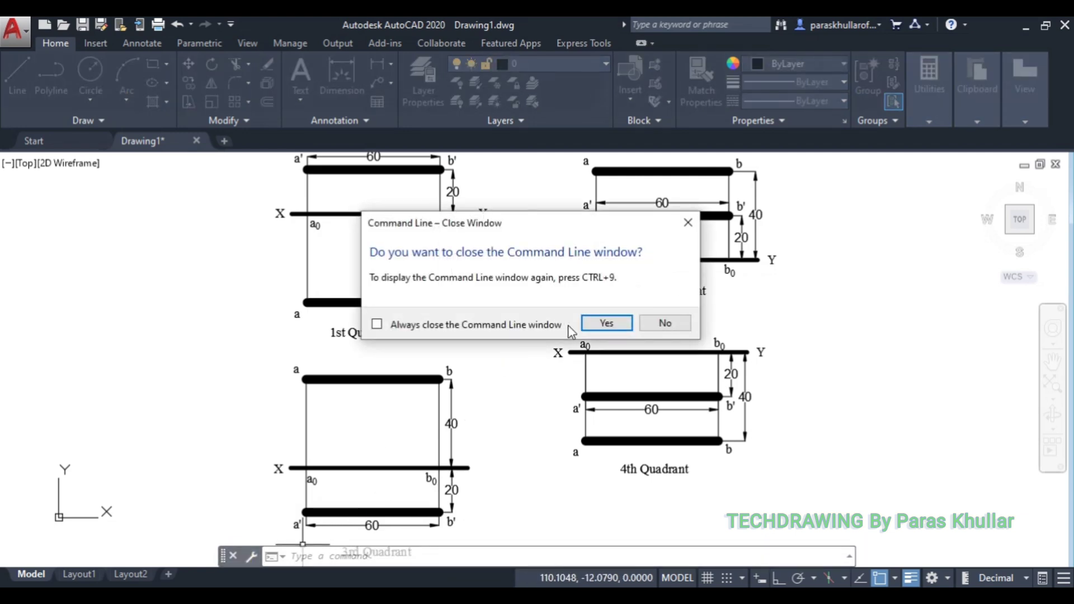
pyautogui.click(593, 323)
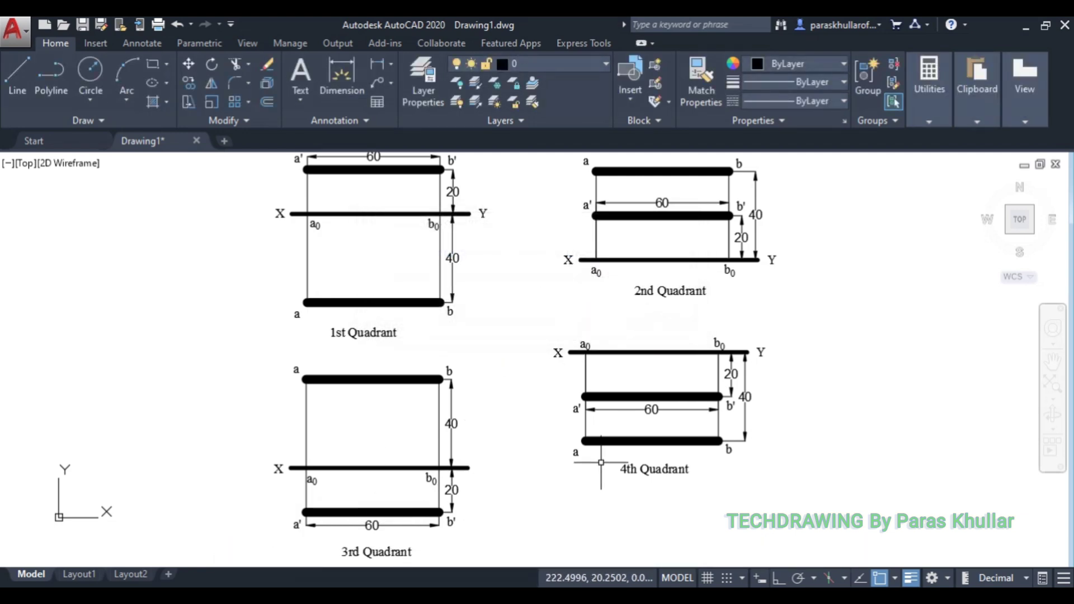